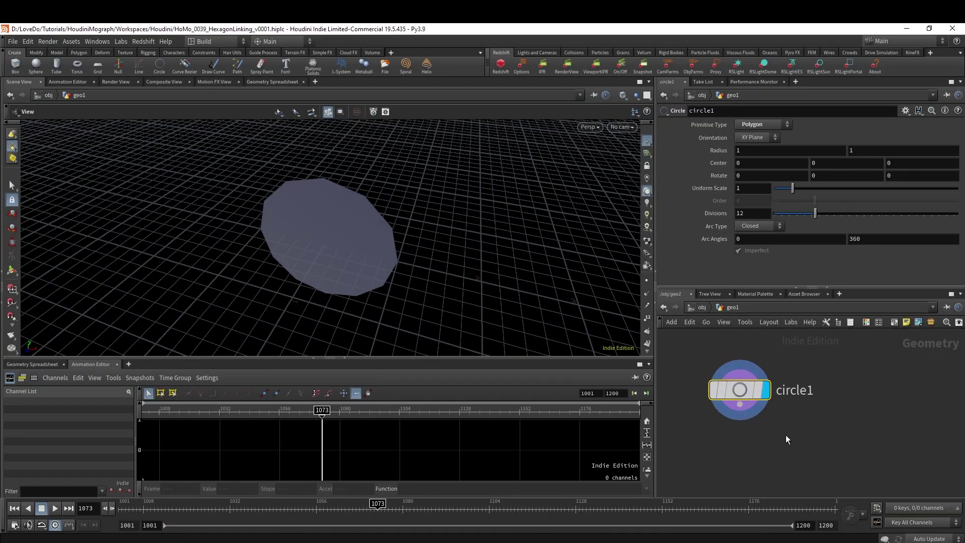
- Orient the circle in the ZX plane and set its uniform scale to 5 and its divisions to 50
left_click_drag(305, 243, 282, 236)
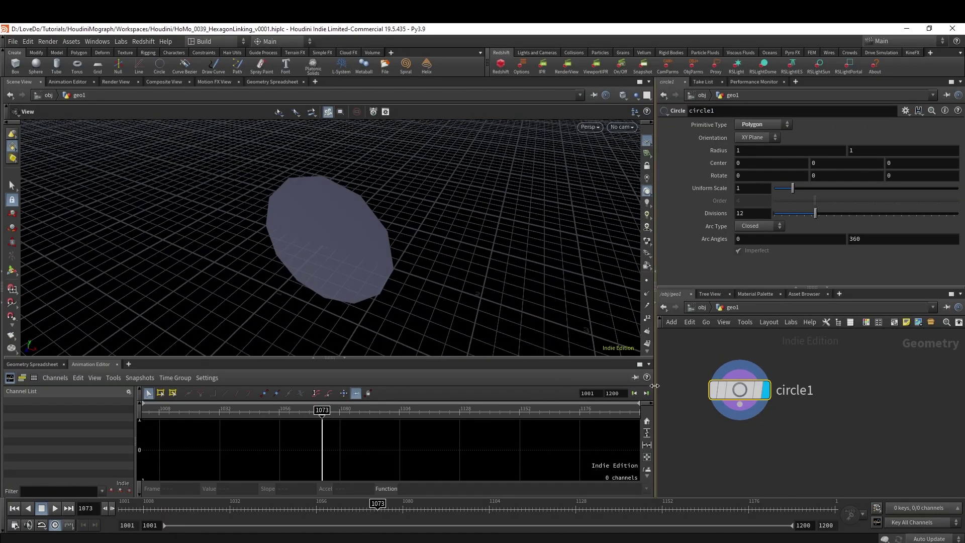
left_click(751, 139)
left_click(746, 168)
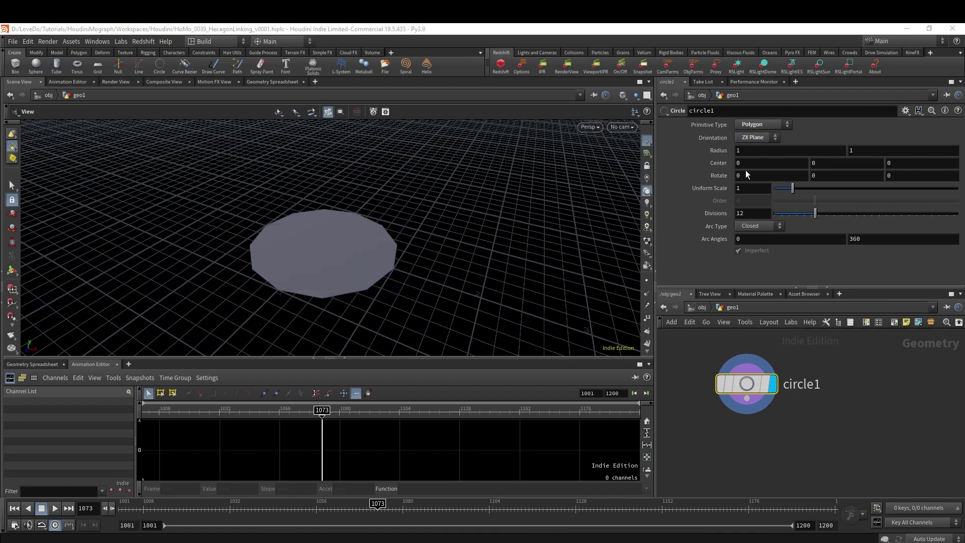
left_click_drag(361, 215, 370, 232)
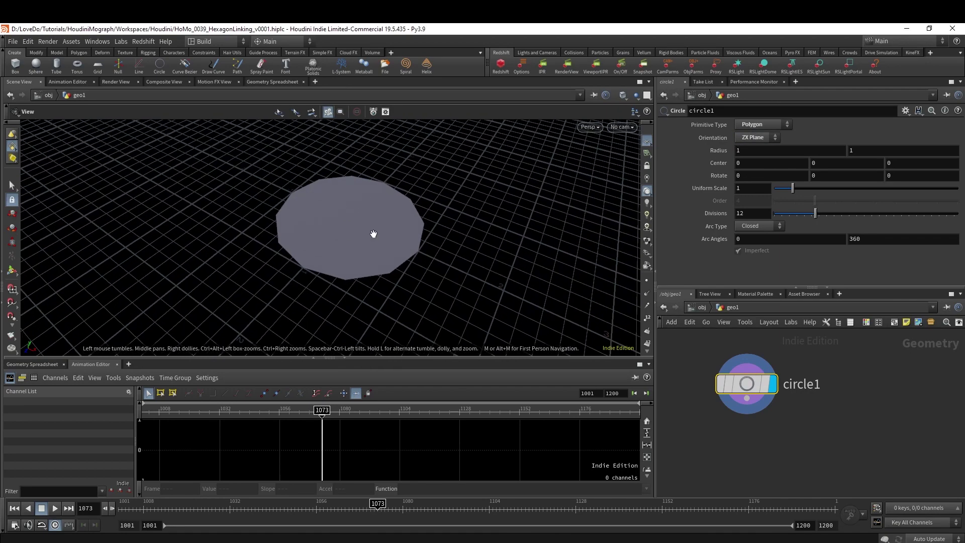
type("5")
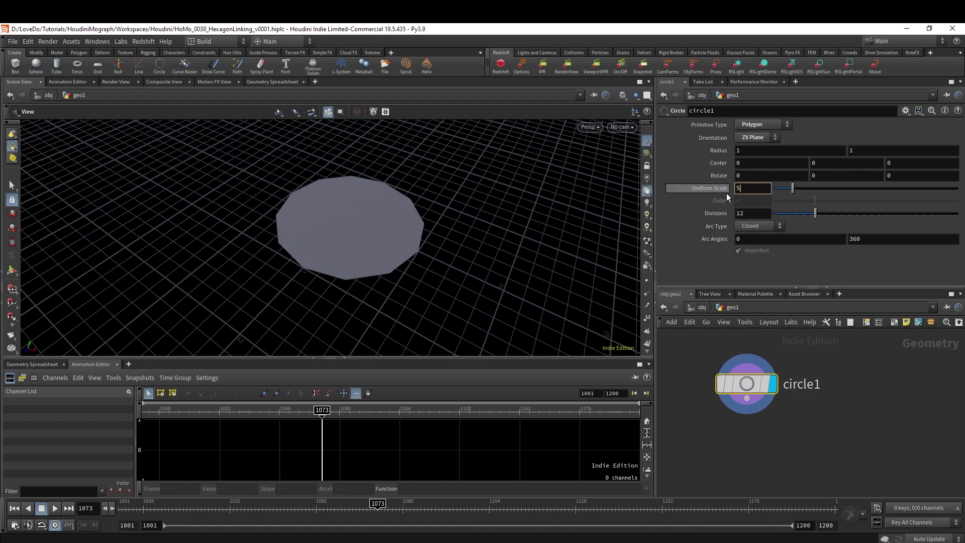
key("Return")
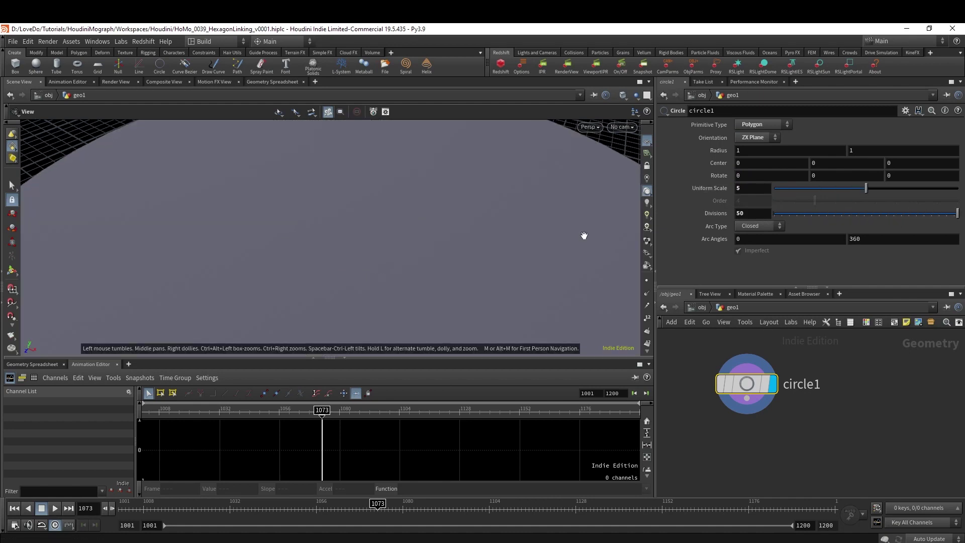
scroll(584, 234, "down", 5)
middle_click_drag(420, 250, 407, 270)
scroll(407, 269, "up", 2)
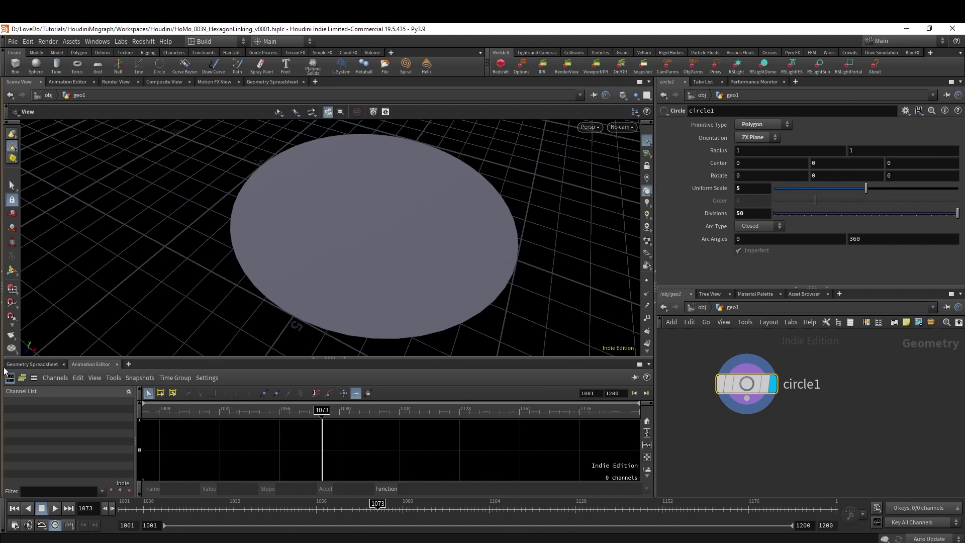
- Show the Geometry Spreadsheet and append a Scatter node to the circle, placed below and beside it
left_click(32, 364)
left_click_drag(327, 269, 375, 287)
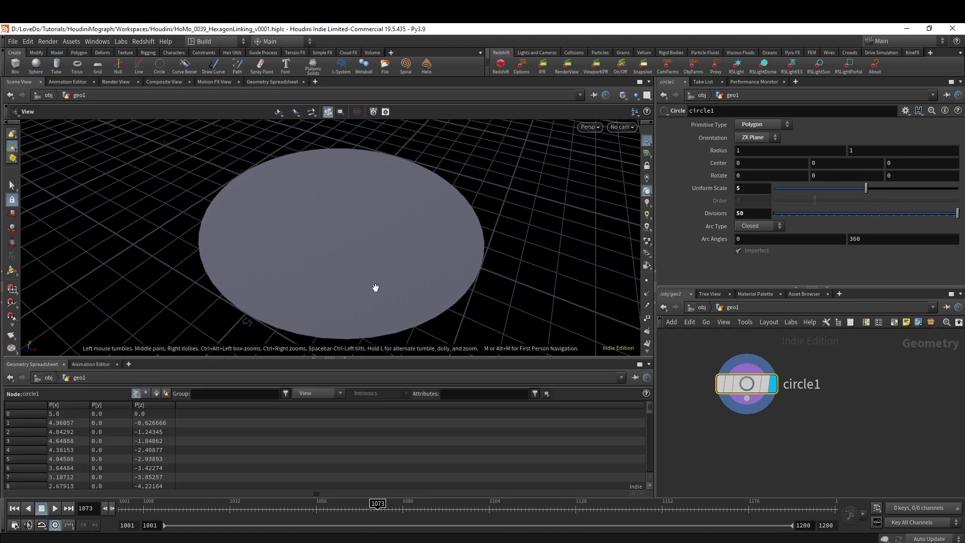
left_click(747, 399)
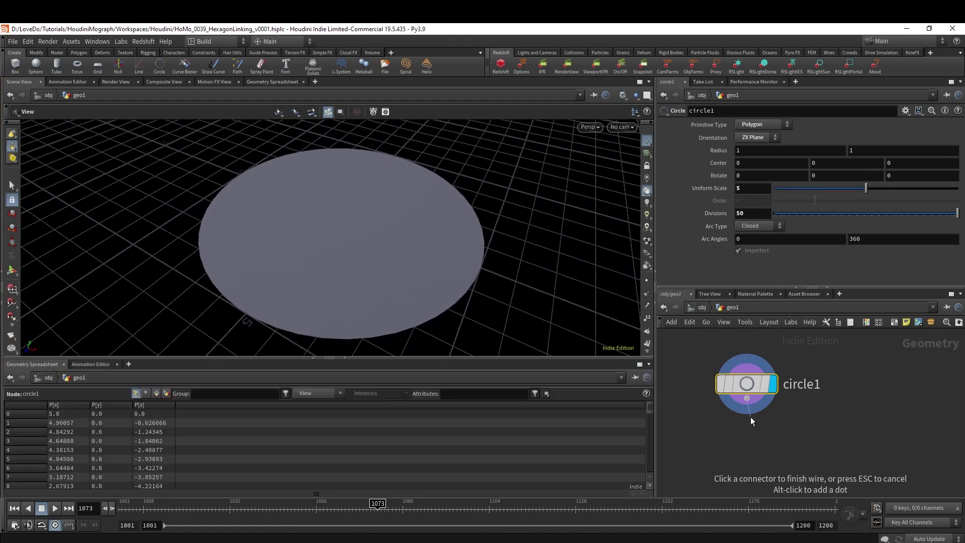
key("Tab")
type("scatter")
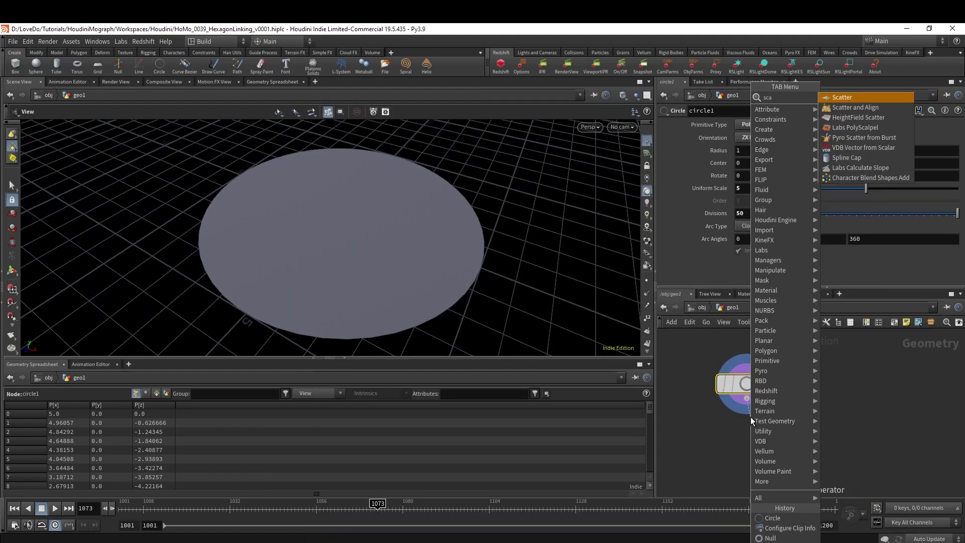
key("Return")
left_click_drag(751, 444, 803, 438)
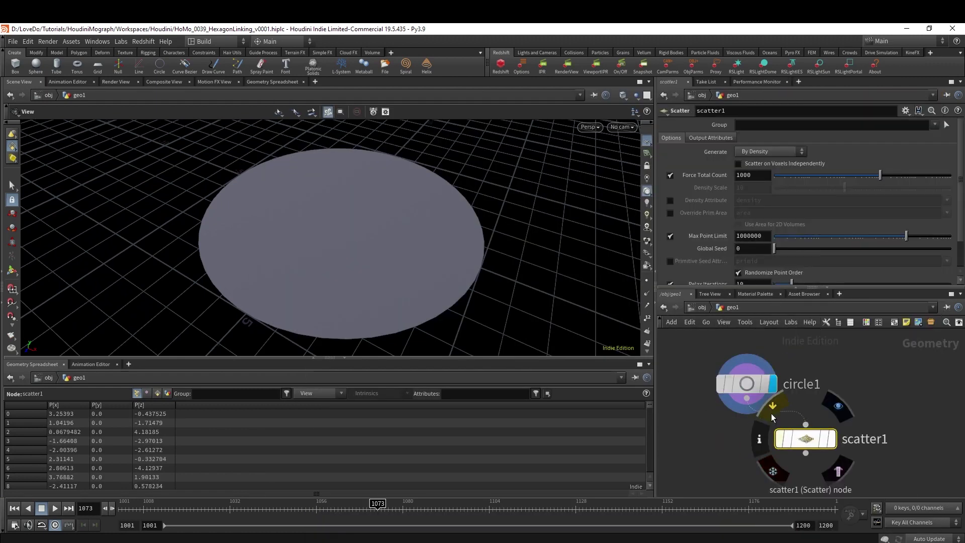
- Add a Voronoi Fracture node with the circle as first input and the scattered points as second, and display it
key("Tab")
type("vor")
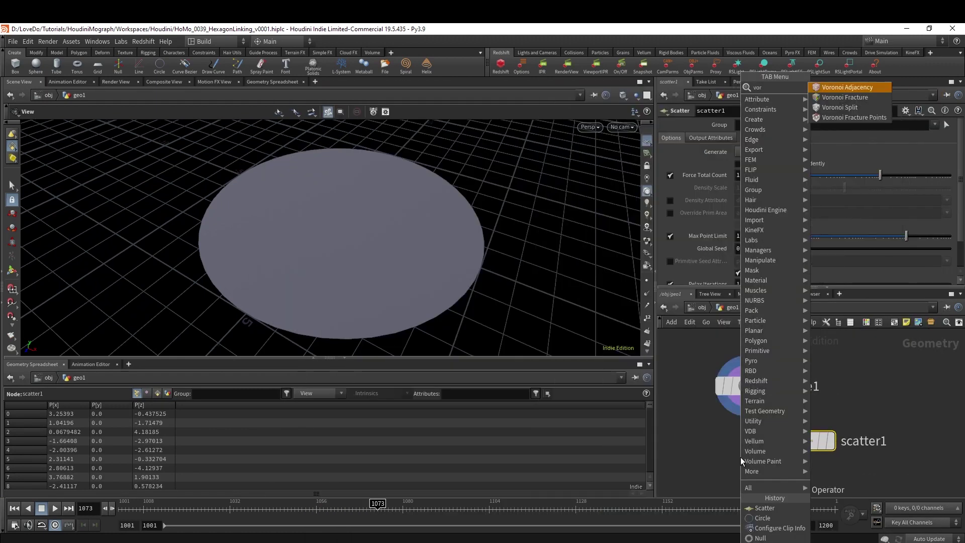
key("Down")
key("Return")
left_click(740, 457)
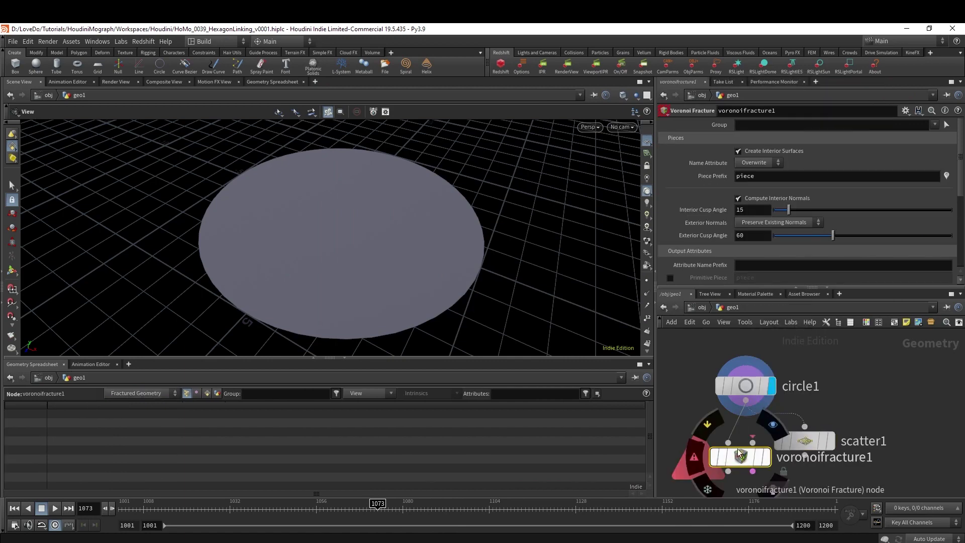
left_click_drag(752, 441, 804, 455)
left_click(767, 457)
left_click_drag(739, 457, 738, 482)
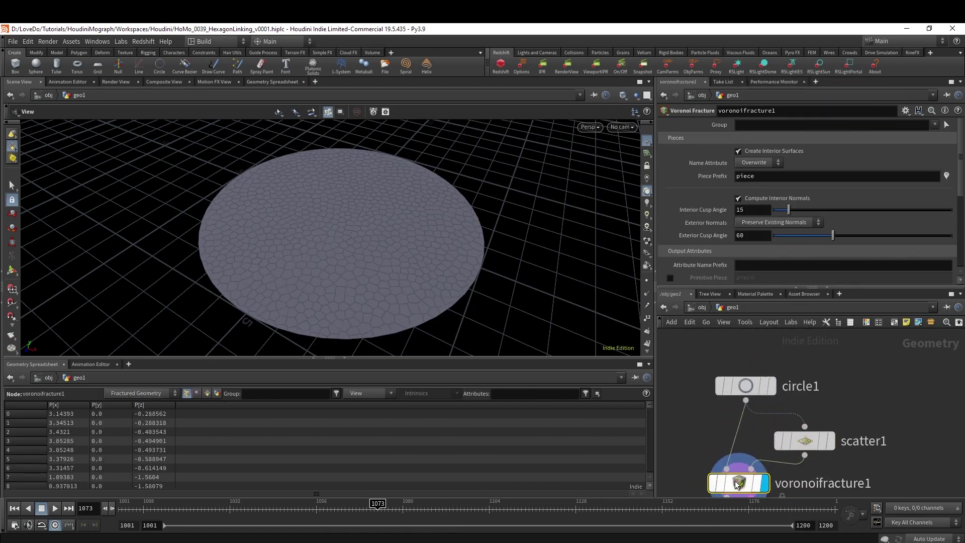
- Set the Scatter node's Force Total Count to 30
scroll(313, 257, "down", 2)
scroll(313, 257, "up", 2)
left_click(804, 441)
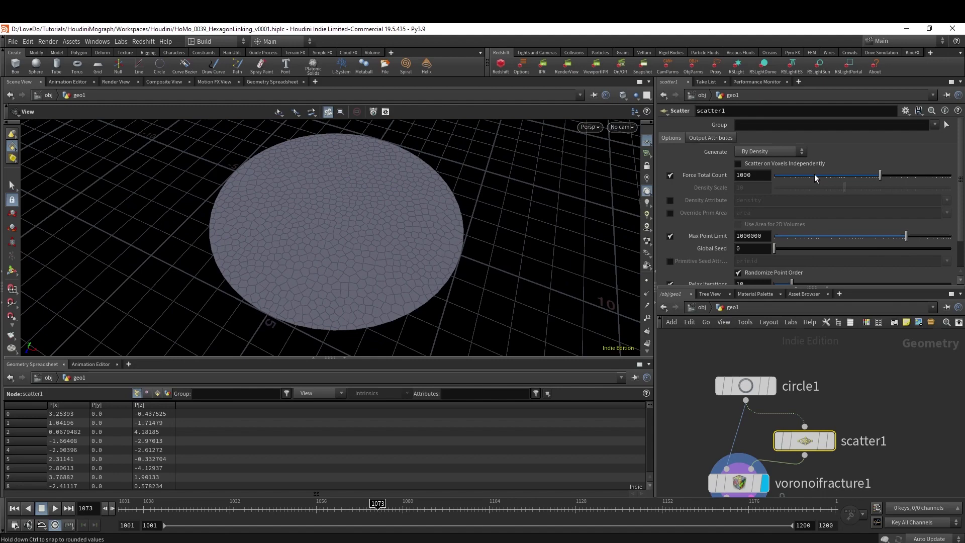
left_click_drag(814, 173, 826, 174)
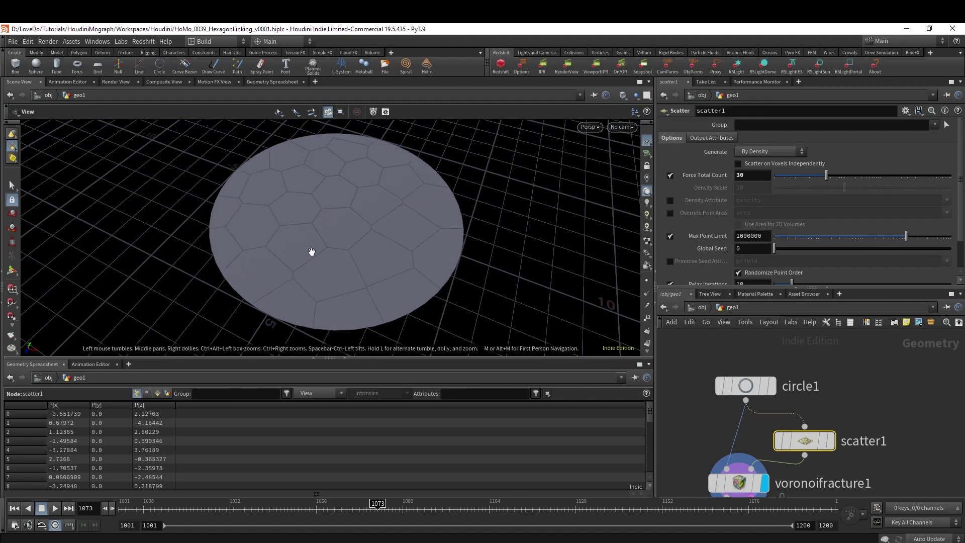
left_click_drag(311, 252, 361, 263)
- Turn off Relax Iterations on the Scatter node
scroll(752, 242, "down", 2)
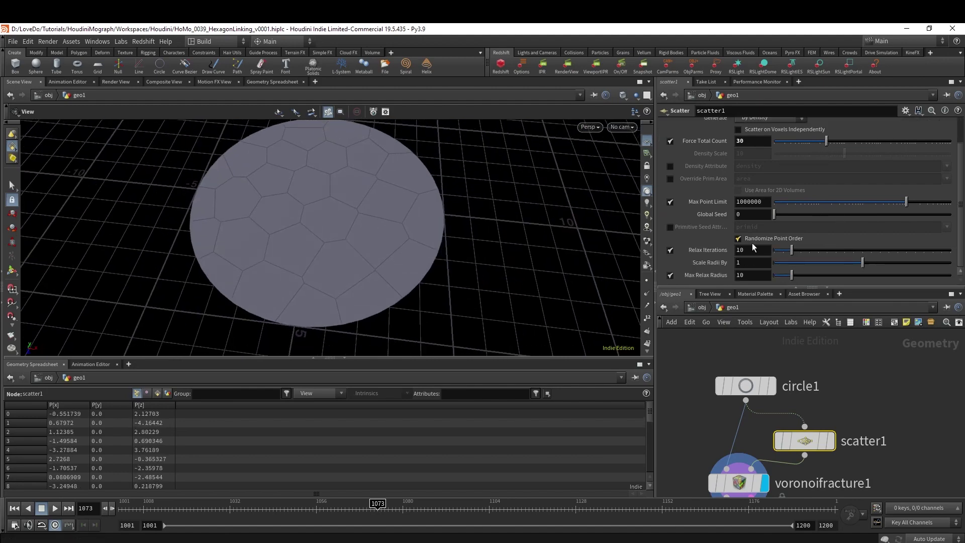
left_click(670, 250)
left_click_drag(286, 216, 338, 224)
scroll(885, 478, "down", 3)
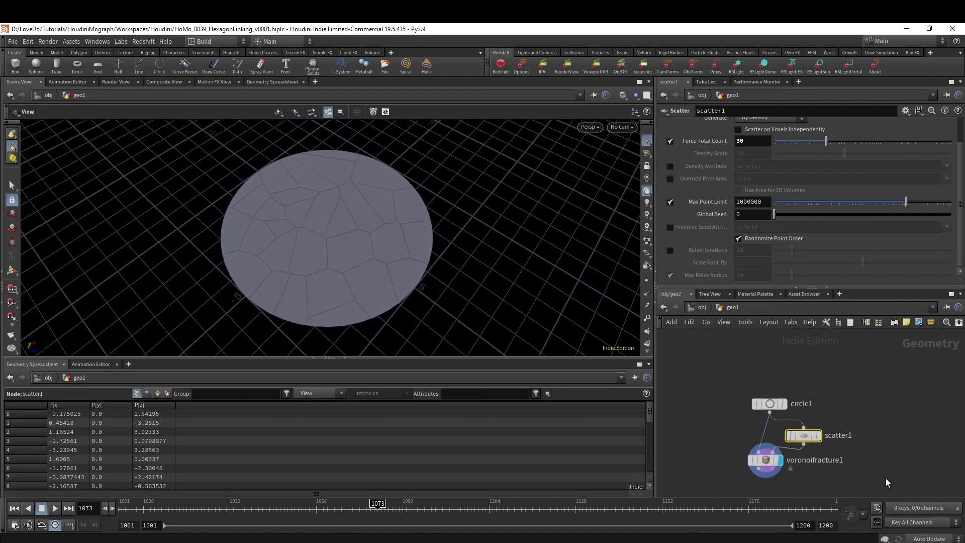
- Append a For-Each Primitive loop to the Voronoi Fracture node
left_click_drag(743, 414, 754, 423)
left_click(760, 435)
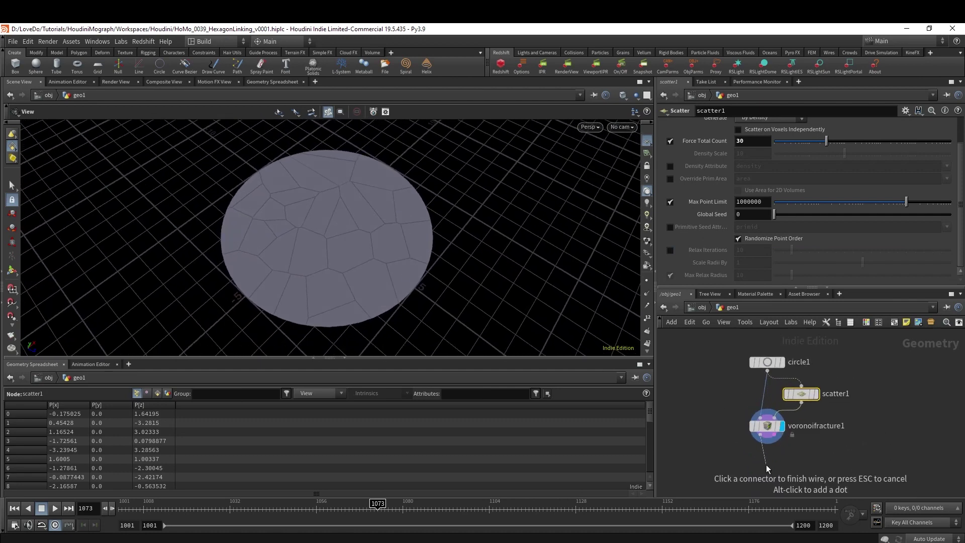
middle_click_drag(766, 464, 758, 417)
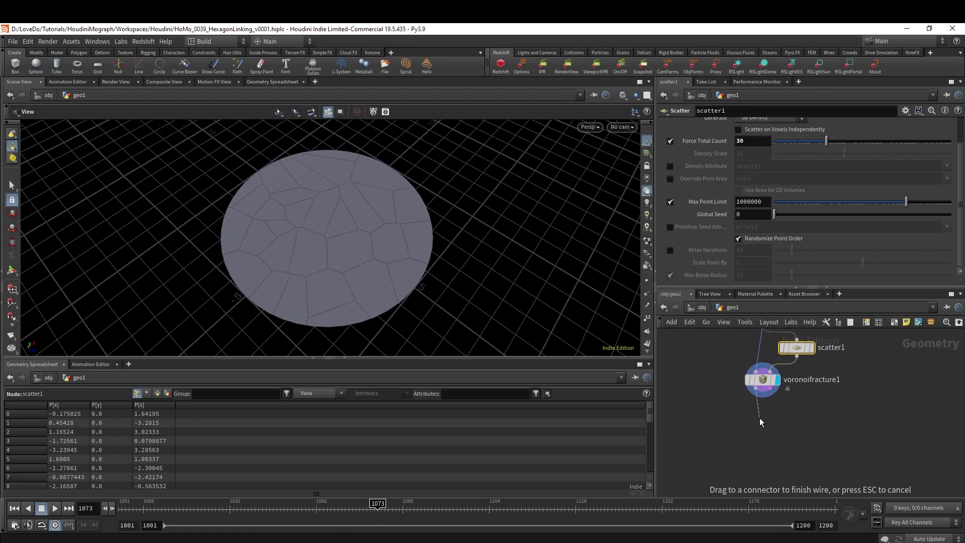
key("Tab")
type("fore")
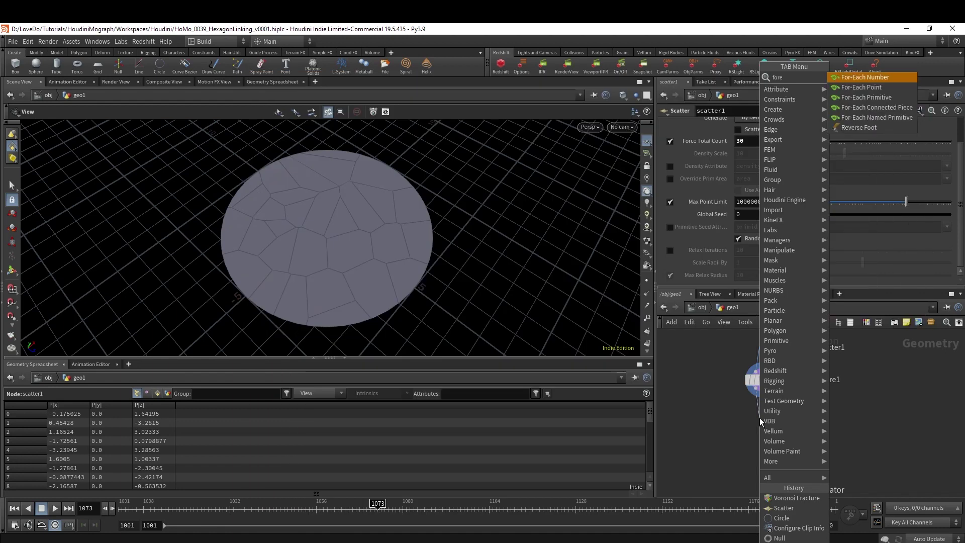
key("Down")
key("Down")
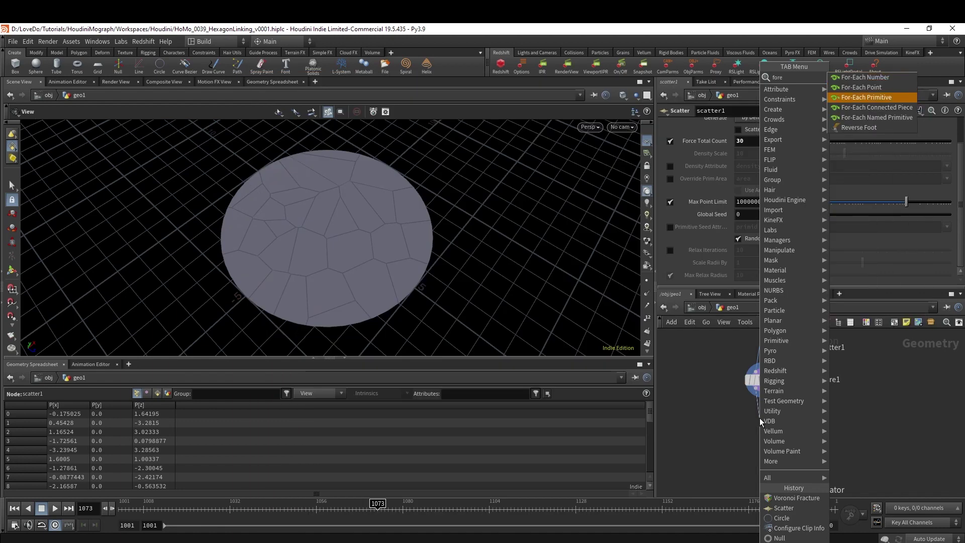
key("Return")
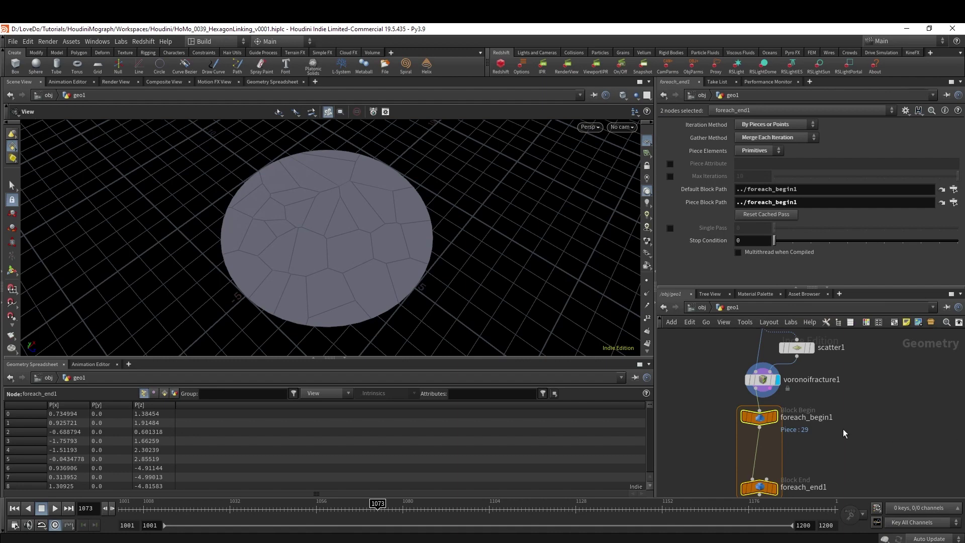
- Display the loop's end block and enable Single Pass on it, set to piece 3
scroll(844, 433, "up", 3)
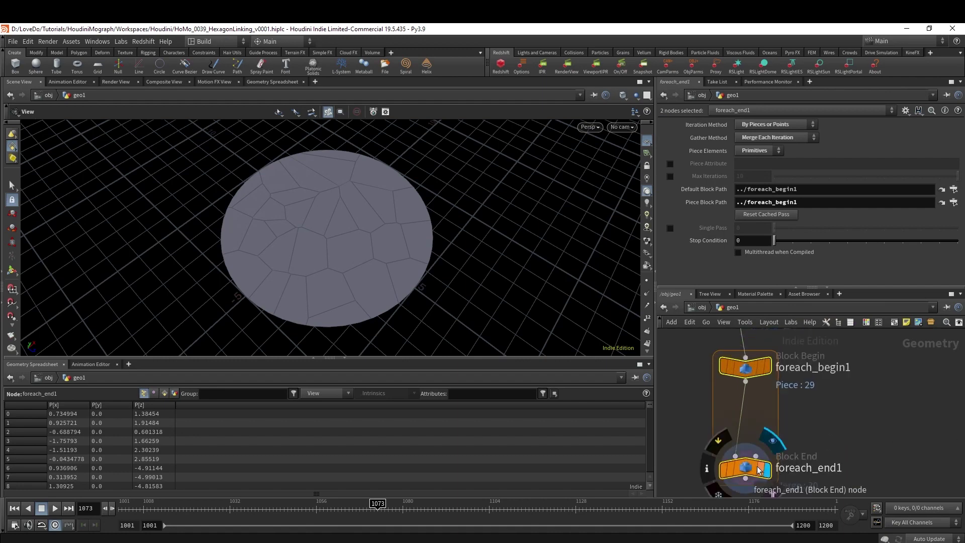
left_click(759, 470)
left_click(670, 228)
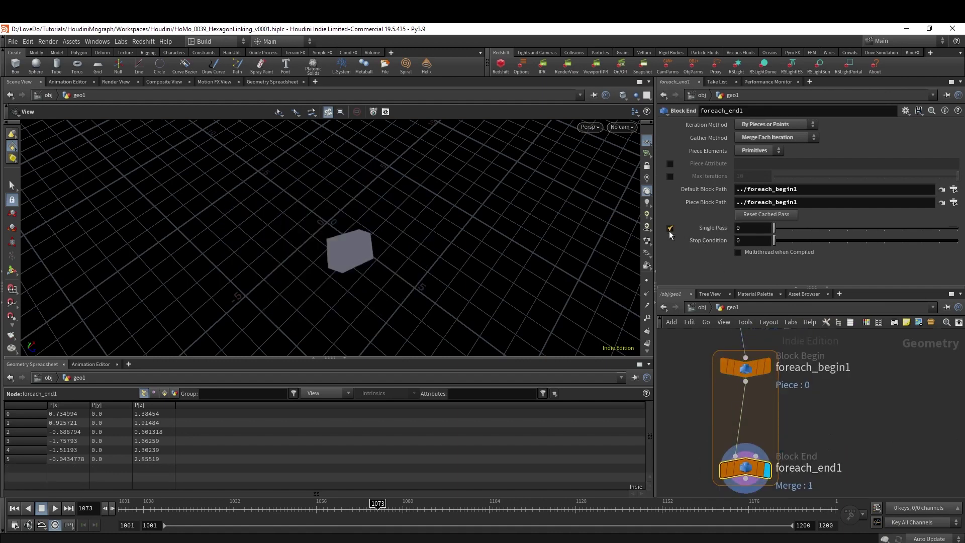
left_click_drag(782, 227, 838, 241)
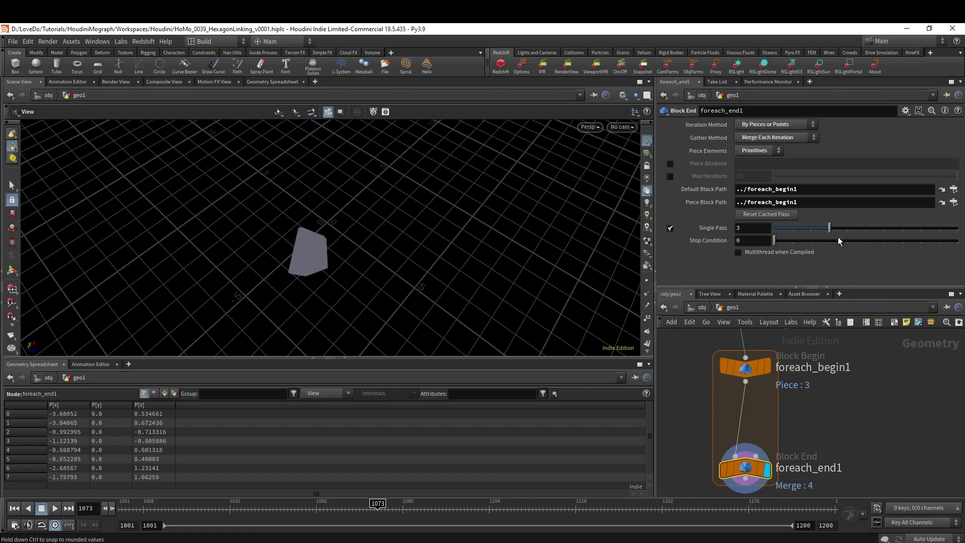
left_click_drag(352, 236, 306, 266)
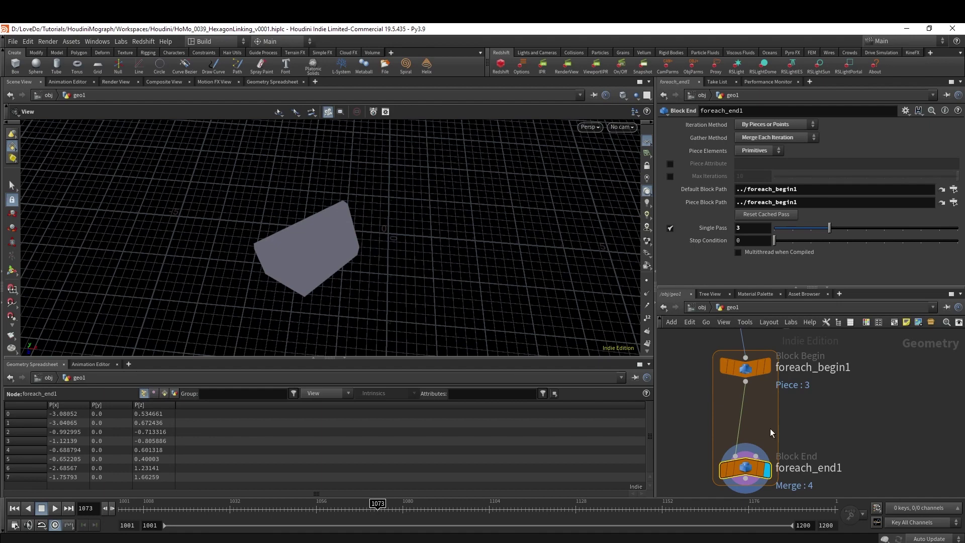
- Insert a Center node inside the loop, between its begin and end blocks
middle_click_drag(770, 428, 840, 419)
key("Tab")
type("center")
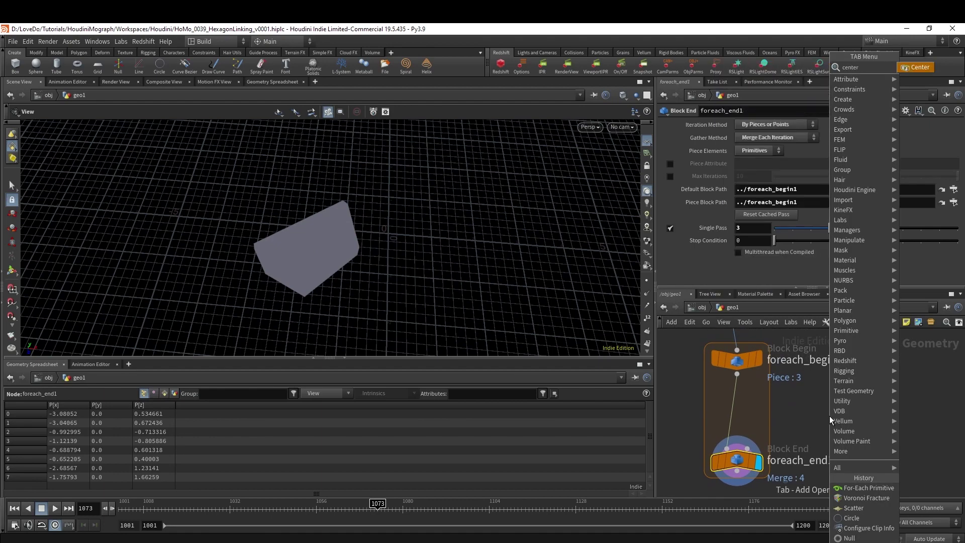
key("Return")
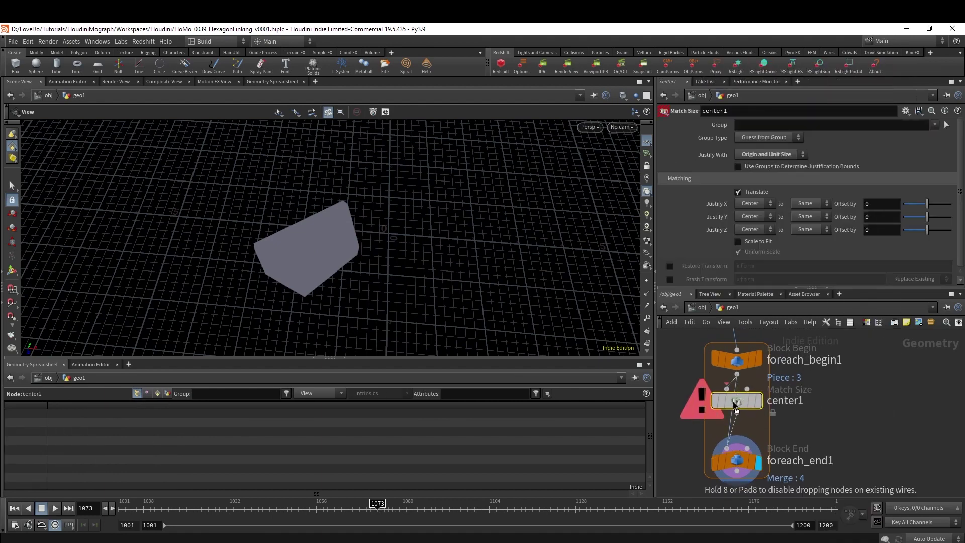
left_click(728, 409)
mouse_move(442, 236)
left_mouse_down()
mouse_move(409, 236)
mouse_move(473, 226)
mouse_move(427, 229)
left_mouse_up()
scroll(731, 420, "down", 8)
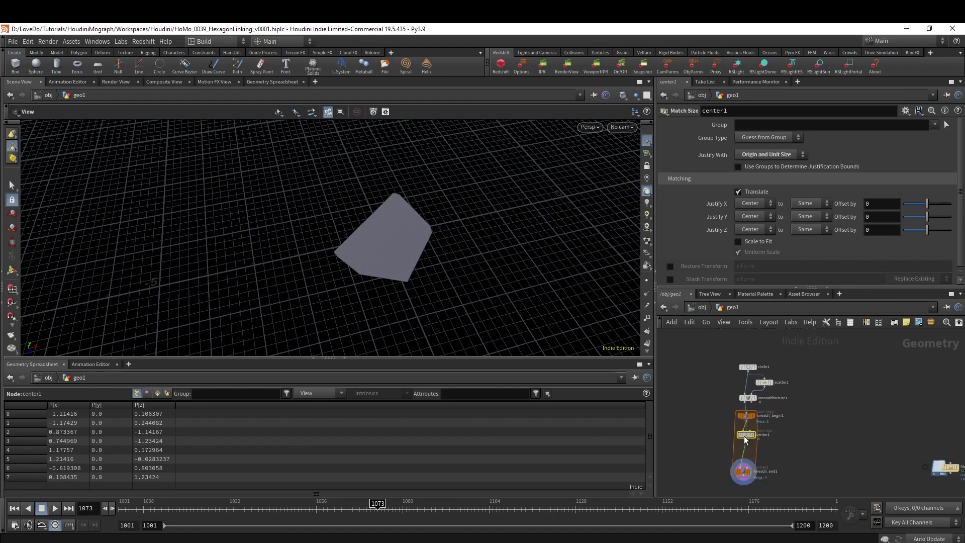
- Add a Point VOP after the center node inside the loop and wire the begin block into its second input
scroll(746, 432, "up", 3)
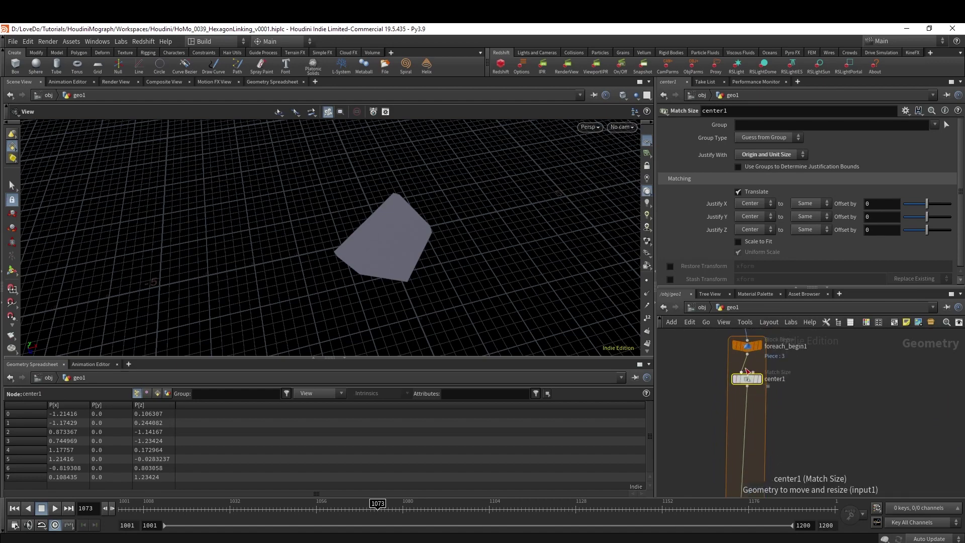
key("Tab")
type("po")
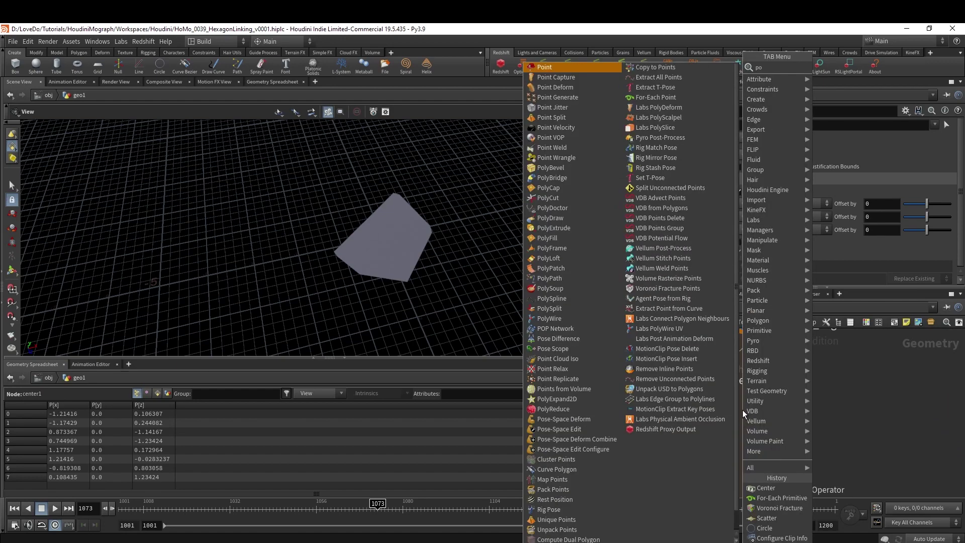
type("intvop")
key("Return")
left_click(740, 407)
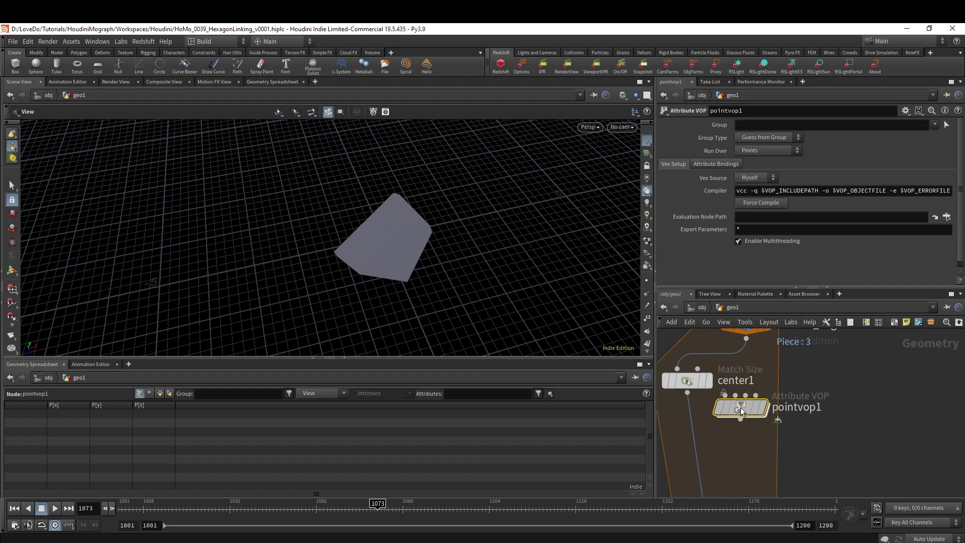
left_click_drag(740, 407, 729, 419)
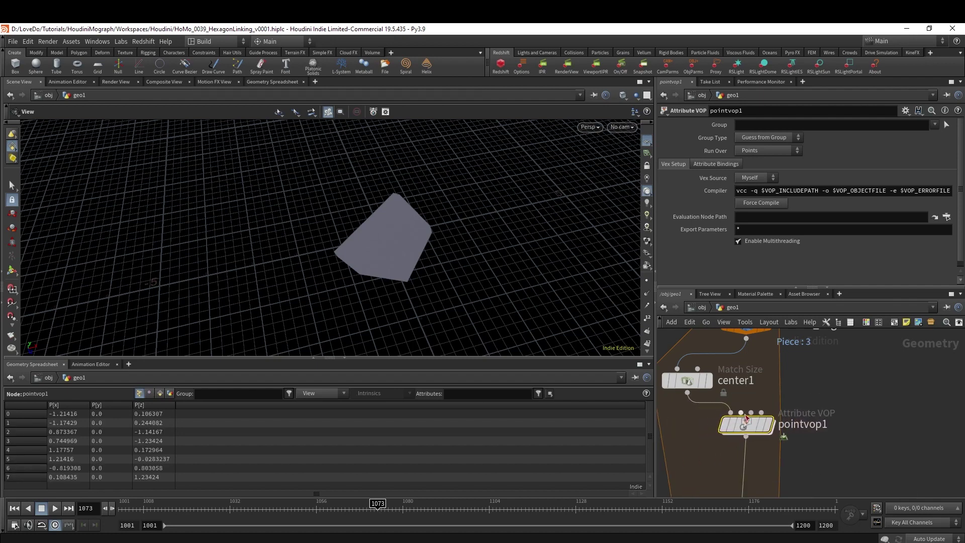
left_click(740, 412)
left_click(746, 338)
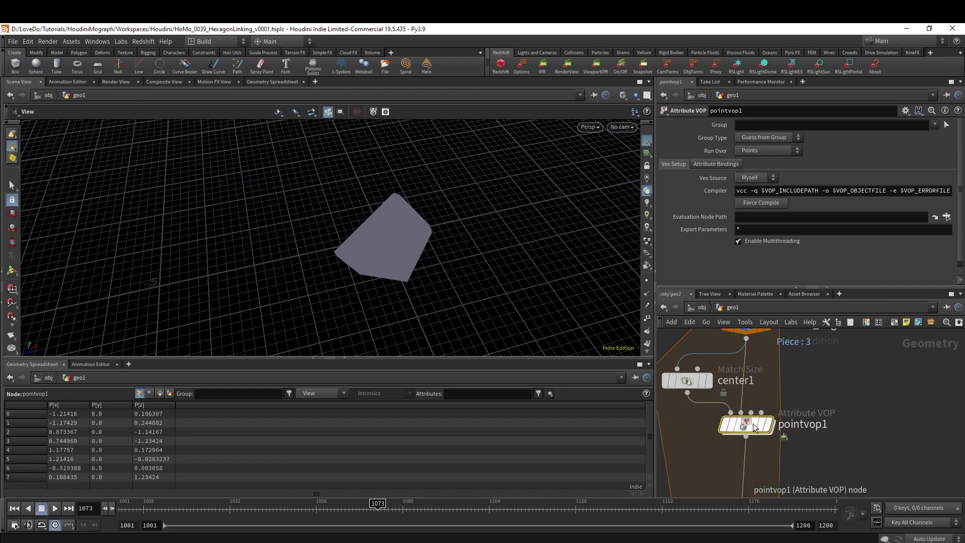
- Rename the Point VOP inside the loop to mover and set it to run over Detail (only once)
double_click(753, 423)
left_click(719, 307)
double_click(792, 425)
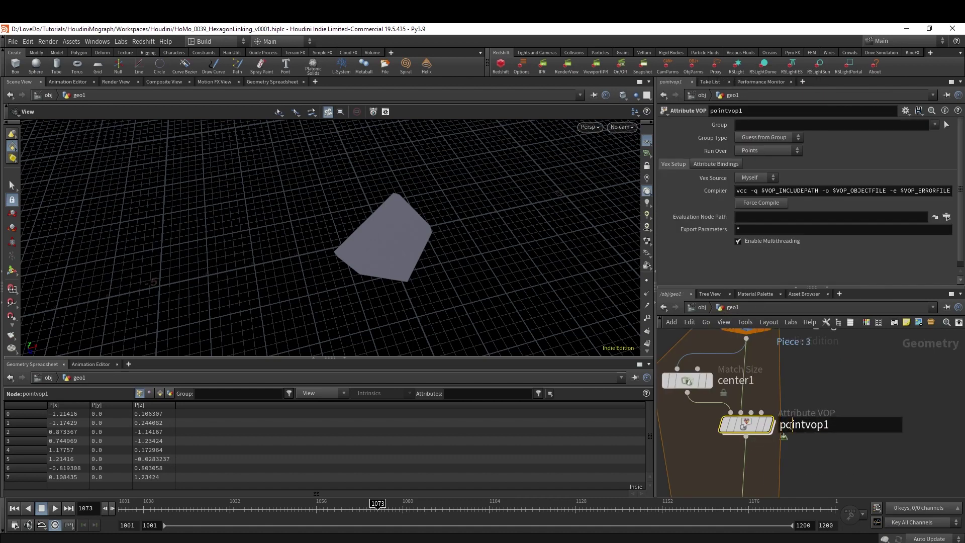
double_click(793, 423)
key("Return")
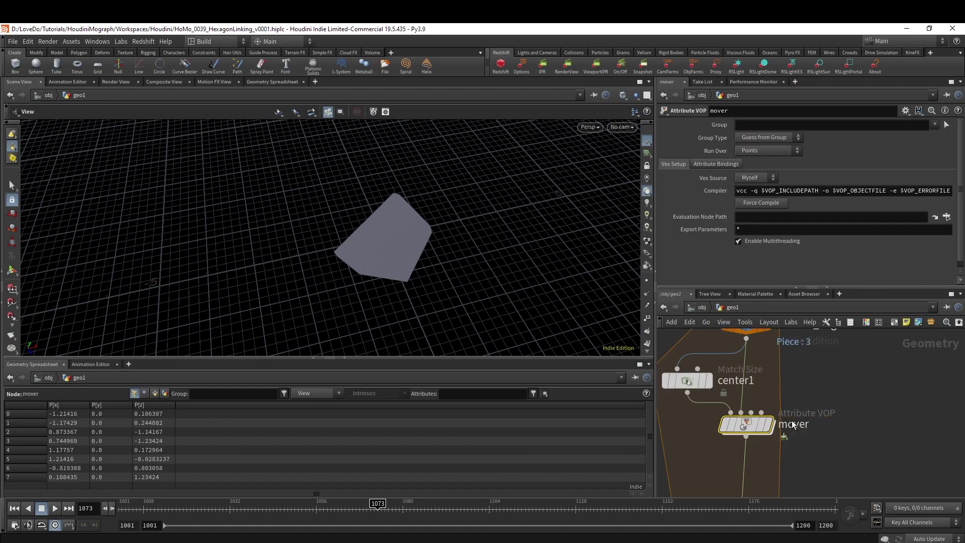
left_click(759, 152)
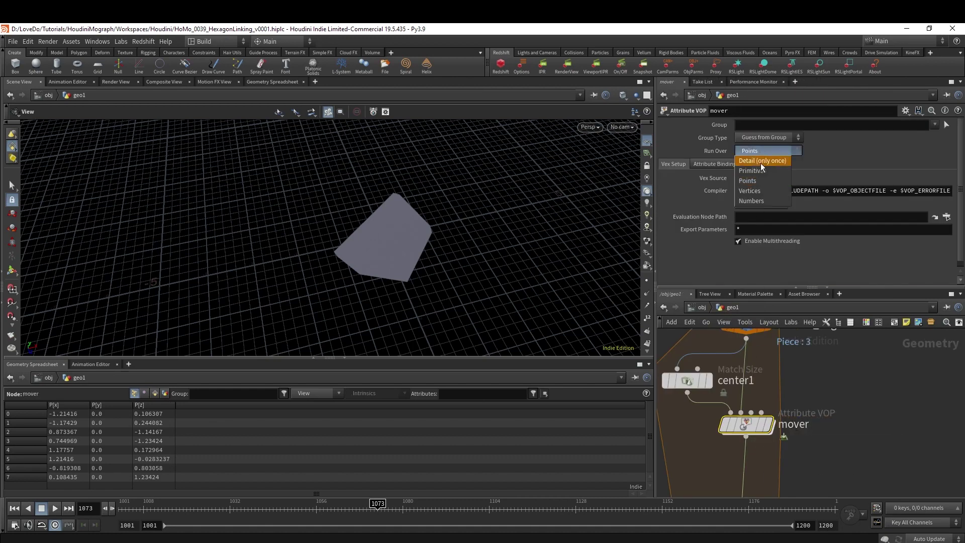
left_click(761, 162)
- Inside the mover VOP, add an Import Point Attribute node that reads P from the First Input
double_click(745, 422)
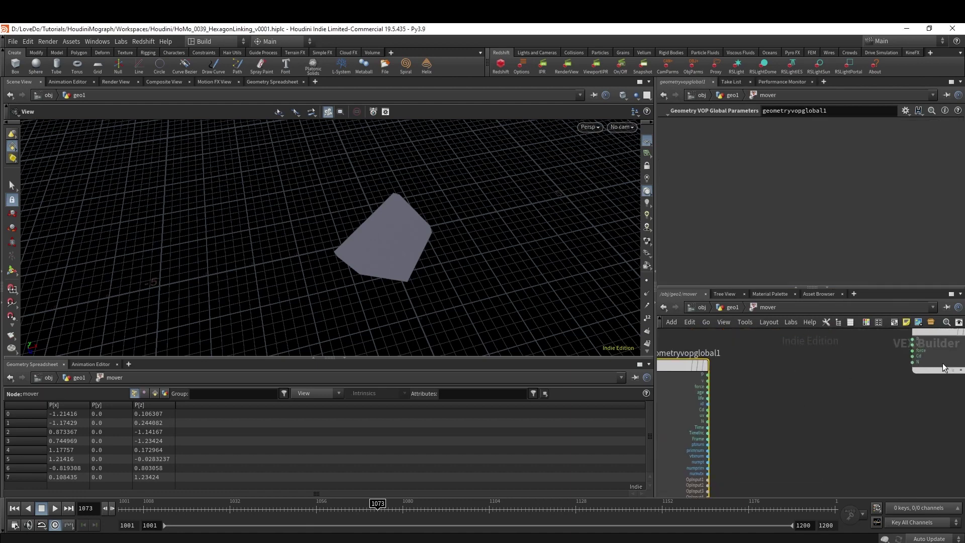
key("Tab")
type("imppo")
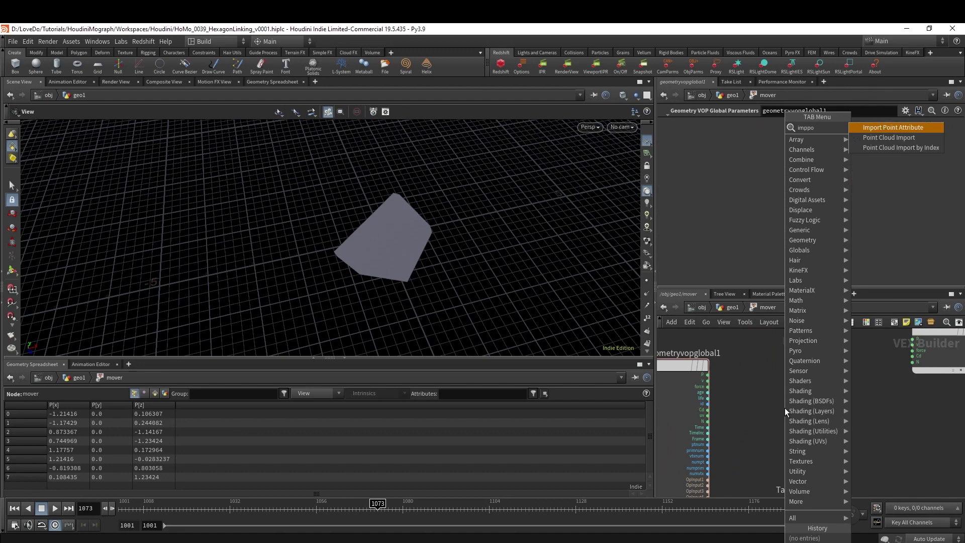
key("Return")
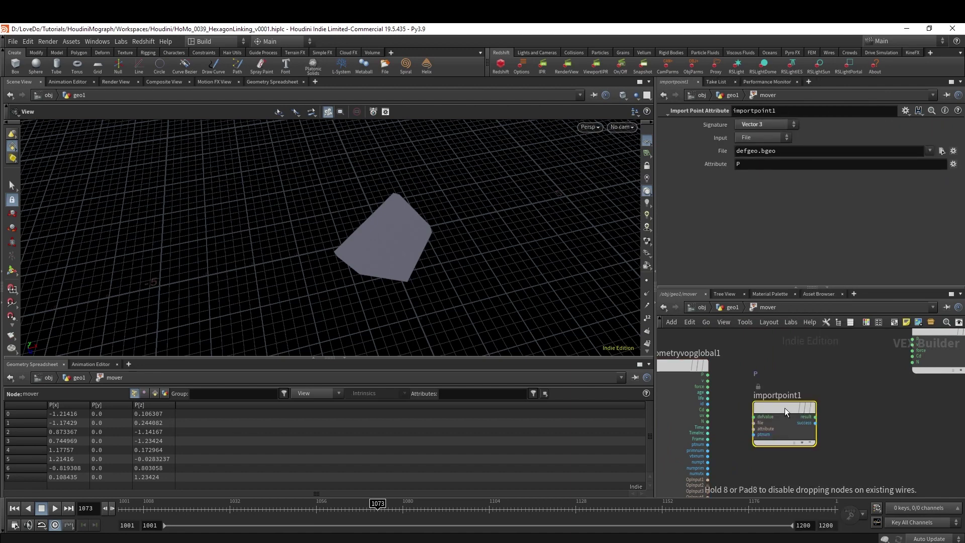
left_click(777, 140)
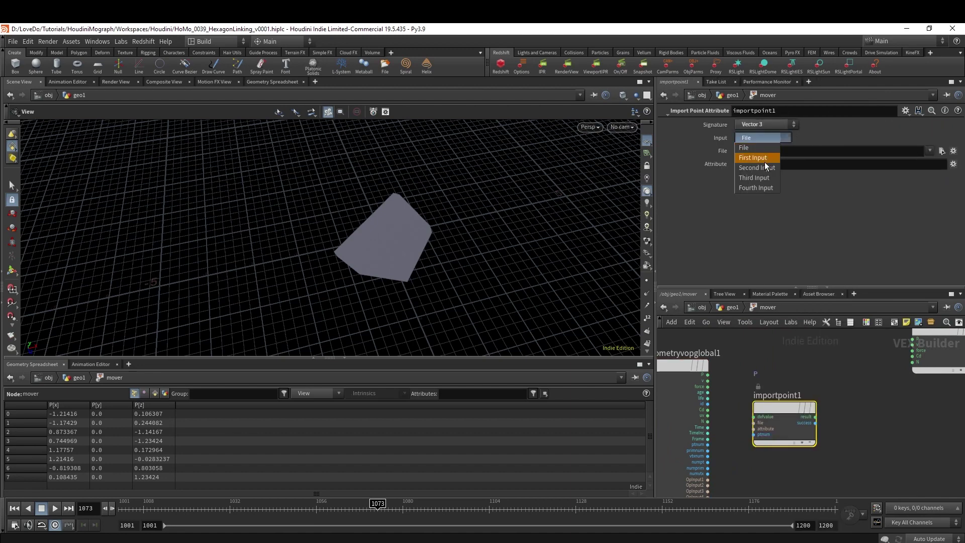
left_click(764, 162)
left_click_drag(782, 408, 830, 405)
- Add a Constant node and feed its value into the import node's point number input
left_click(803, 431)
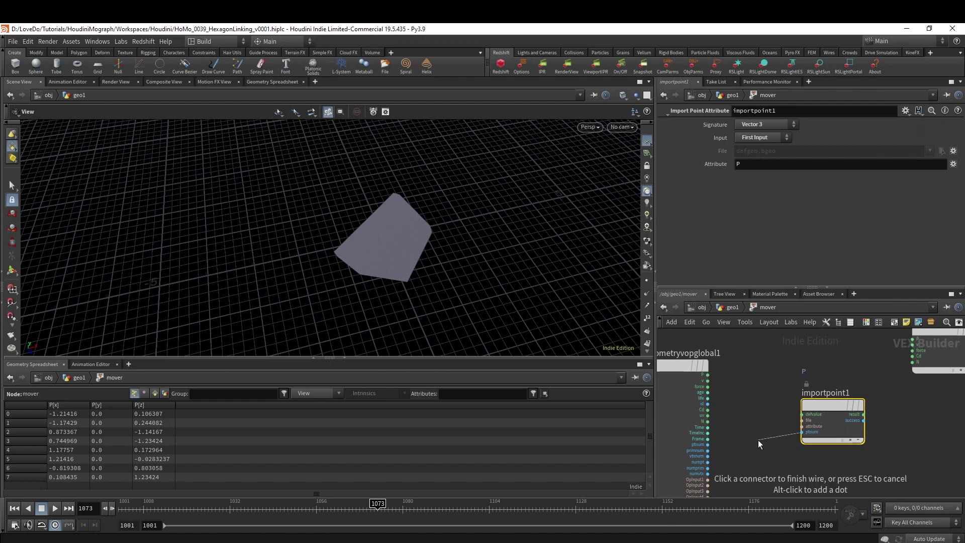
key("Tab")
type("const")
key("Return")
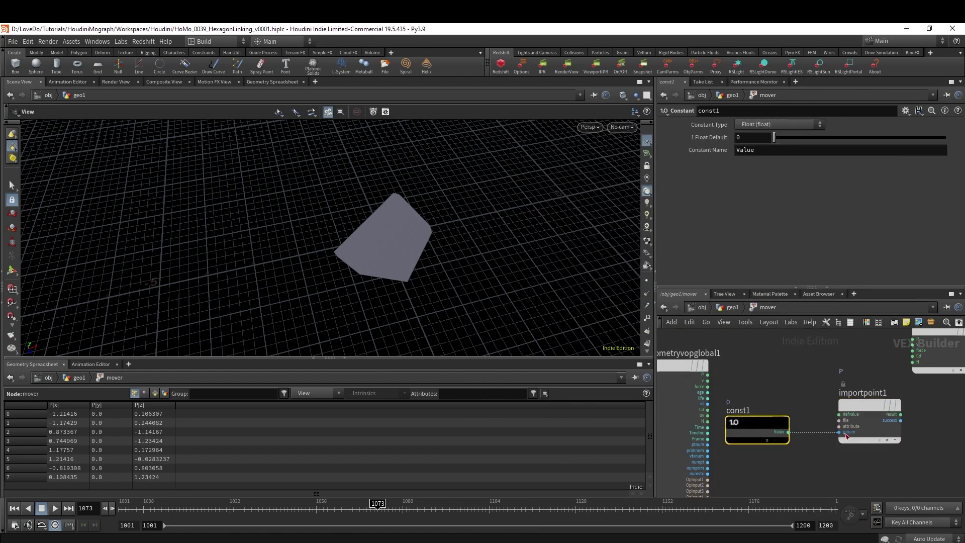
middle_click_drag(843, 479, 806, 454)
left_click_drag(816, 384, 812, 381)
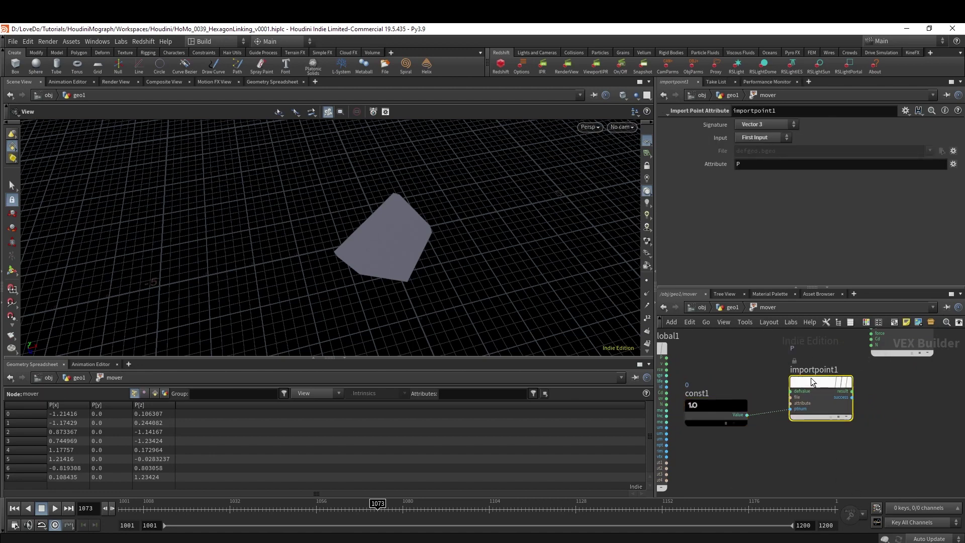
- Duplicate the Import Point Attribute node with its constant connection and set the copy to read from the Second Input
left_click_drag(810, 378, 814, 449, "alt")
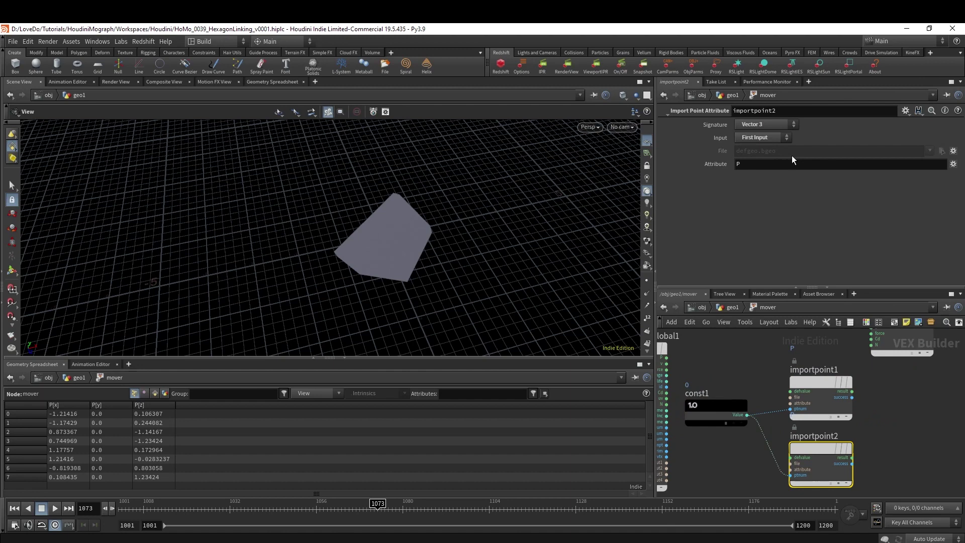
left_click(774, 137)
left_click(756, 163)
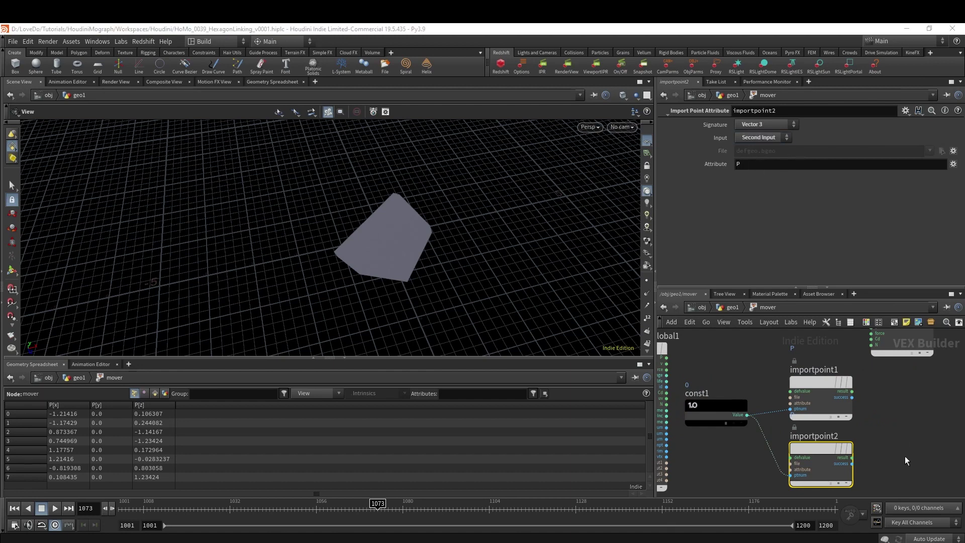
- Add a Subtract node that takes the second imported position away from the first one
left_click(852, 392)
key("Tab")
type("sub")
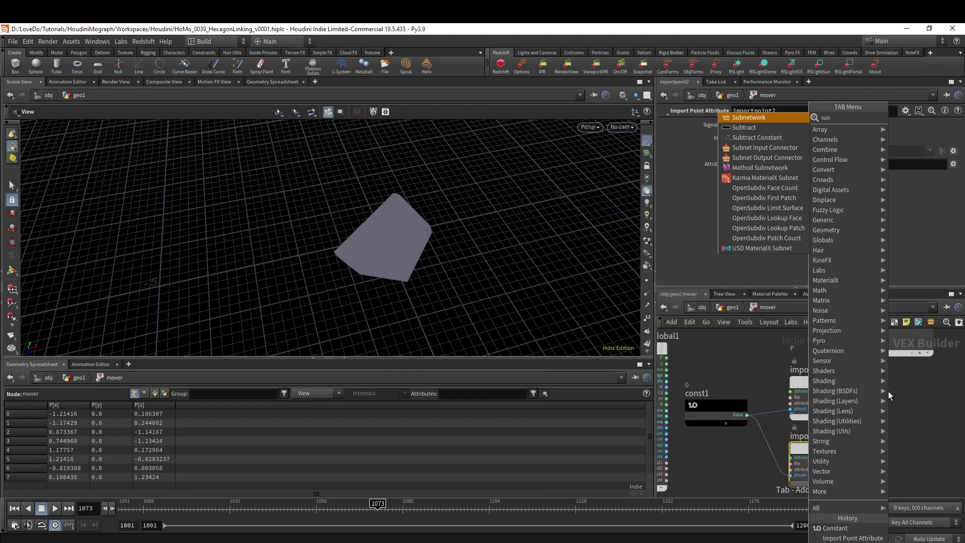
type("t")
key("Return")
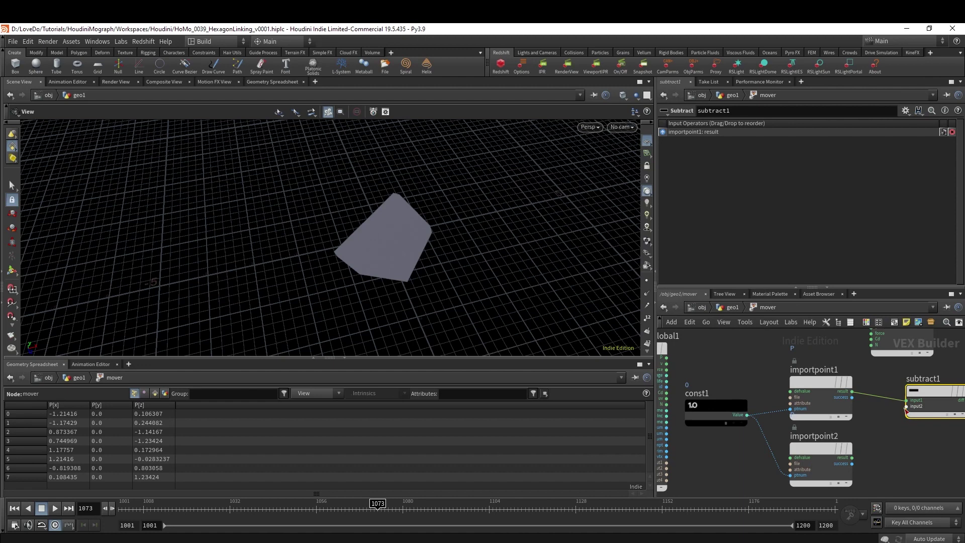
left_click_drag(852, 457, 906, 406)
- Connect the subtraction result to a new Bind node and name its attribute mover
middle_click_drag(919, 460, 782, 474)
left_click(829, 415)
key("Tab")
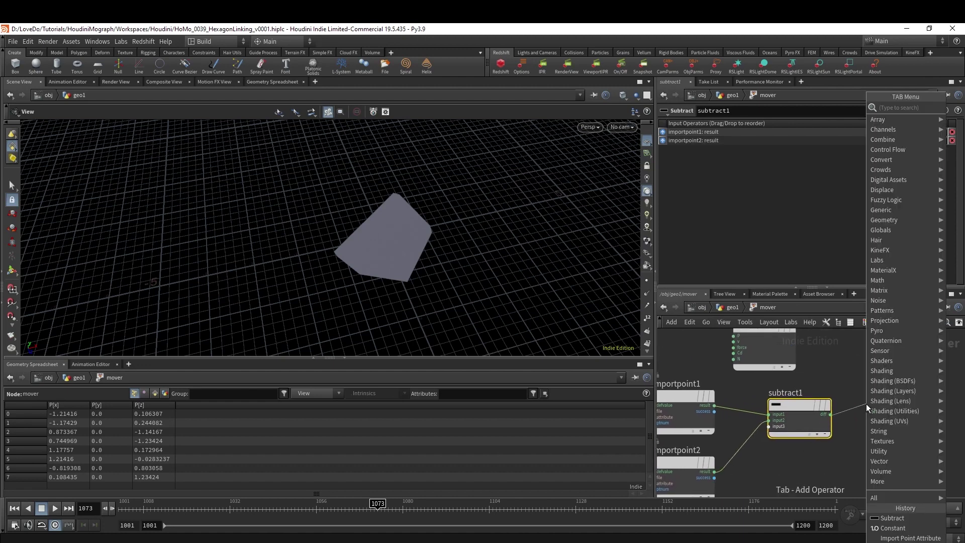
type("bind")
key("Return")
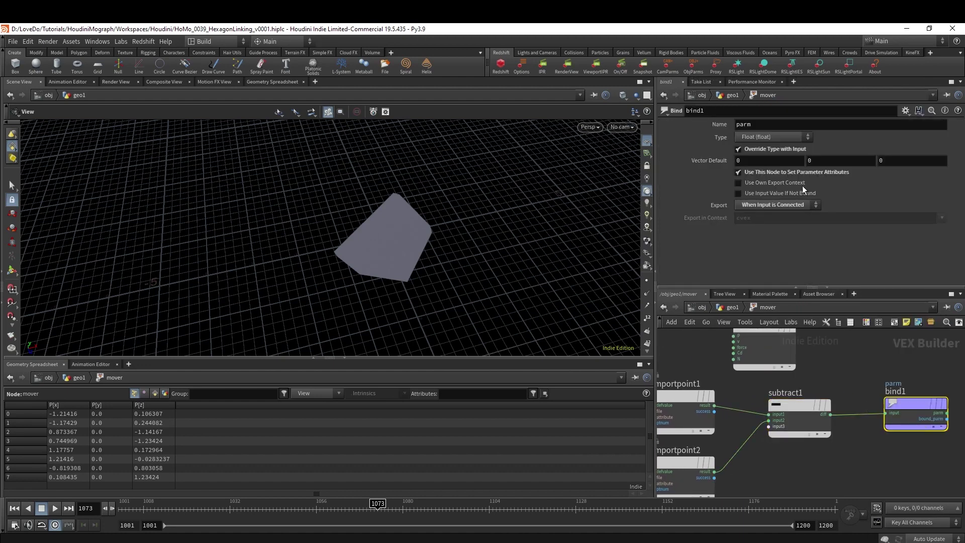
double_click(800, 124)
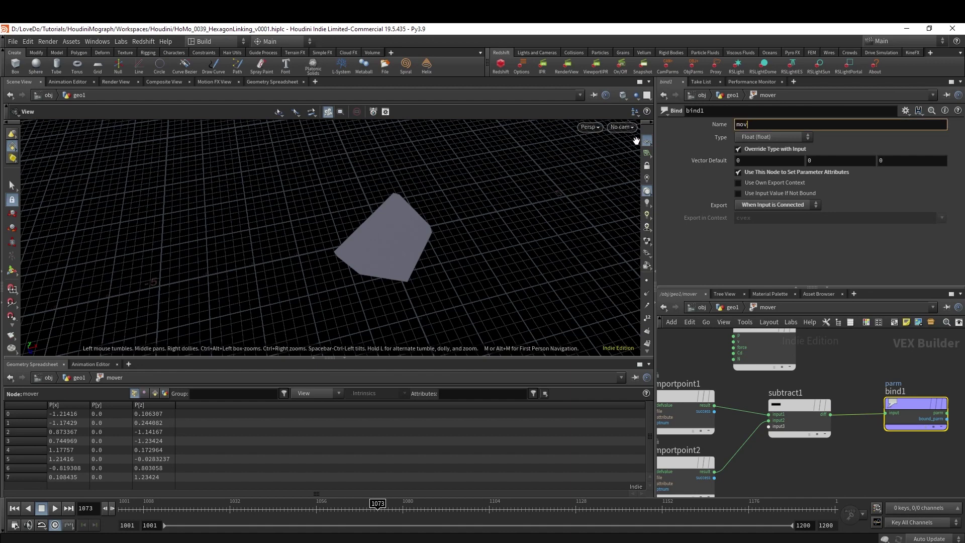
- Return to the geometry network and check the mover node's detail attributes in the spreadsheet
left_click(166, 393)
key("u")
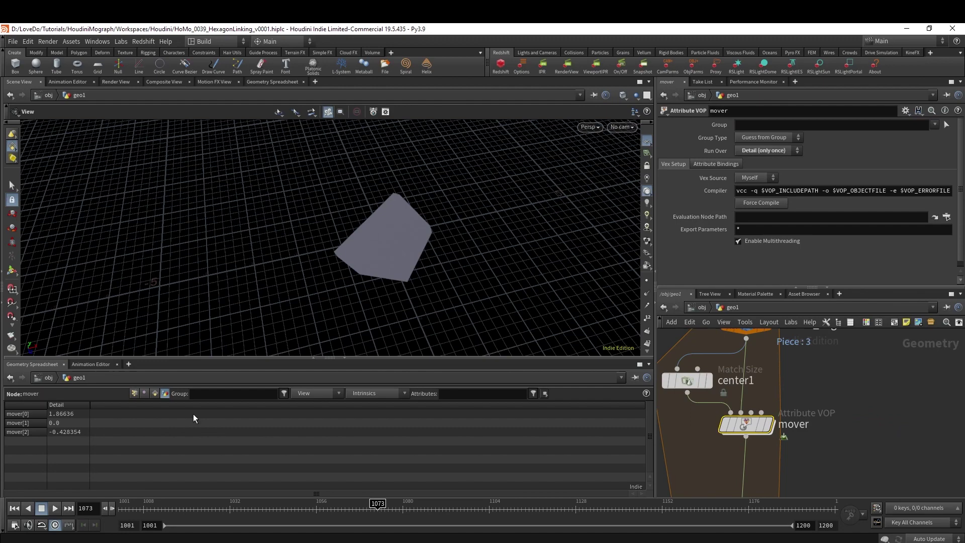
middle_click(749, 421)
left_click(134, 393)
- Insert a second Voronoi Fracture node after the mover node inside the loop
scroll(842, 463, "down", 2)
middle_click_drag(842, 463, 833, 415)
key("Tab")
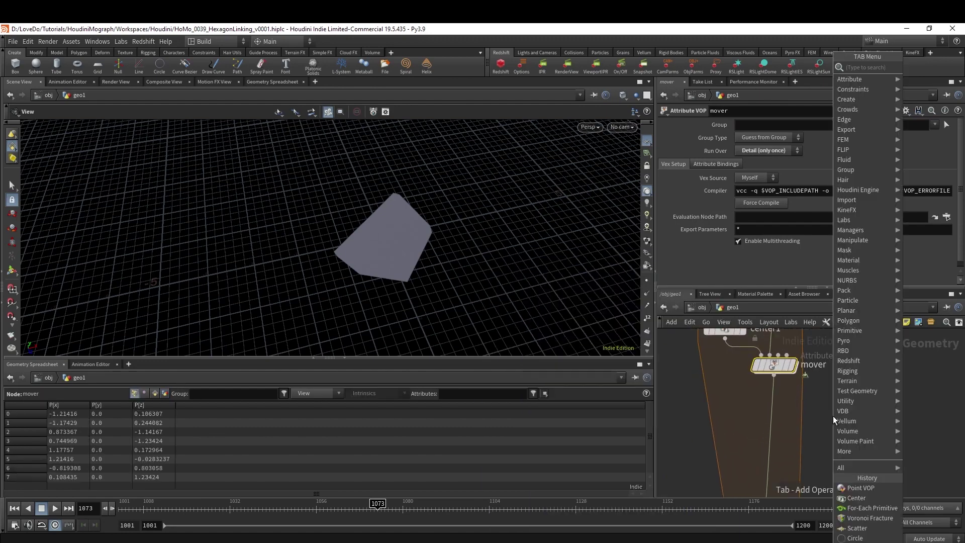
type("vor")
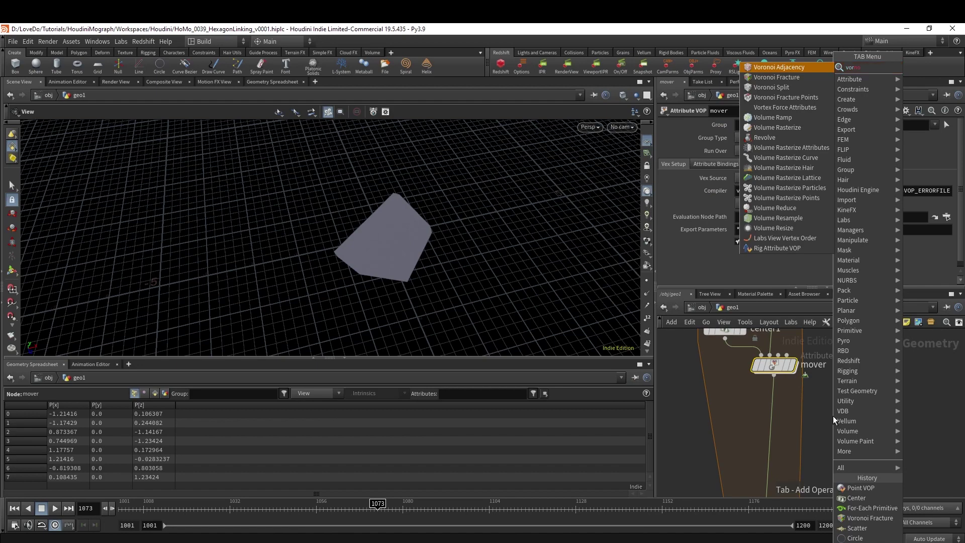
key("Down")
key("Return")
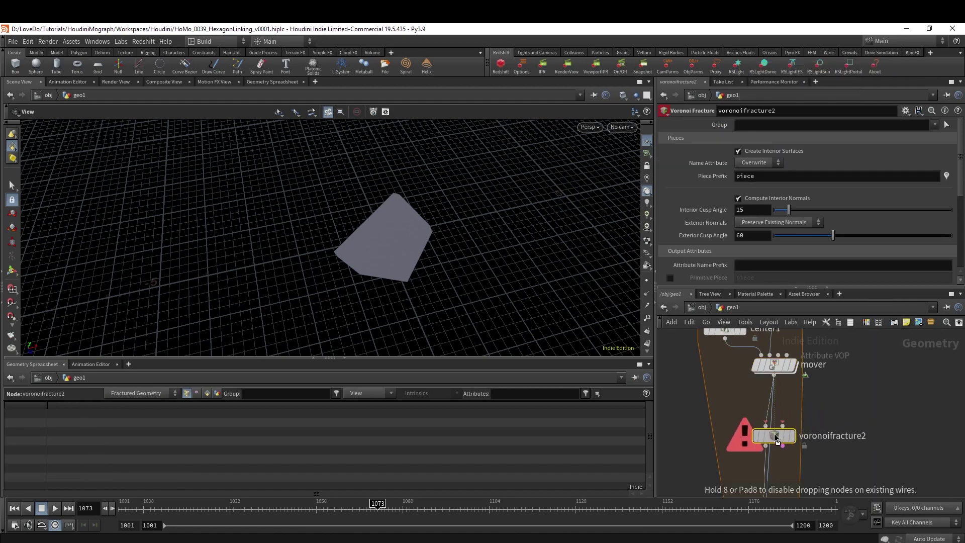
left_click(774, 438)
- Add a Points from Volume node fed by mover and wire it into the new Voronoi Fracture's second input
left_click(782, 425)
key("Tab")
type("point")
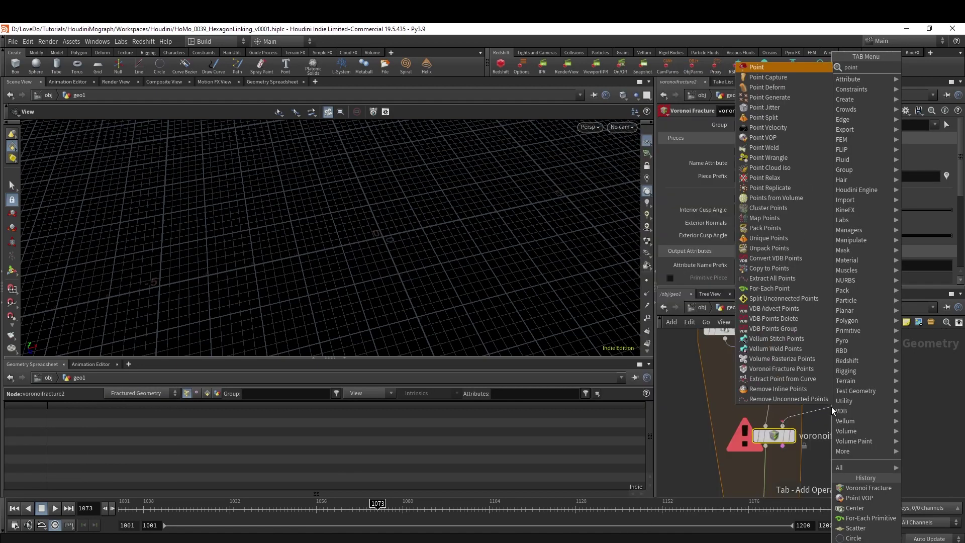
type("s from")
key("Return")
left_click(831, 406)
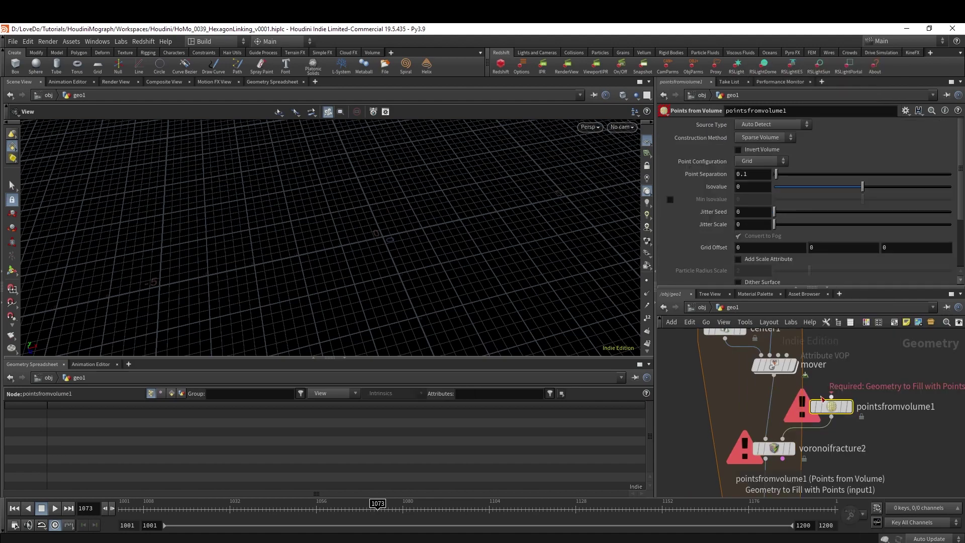
left_click(831, 396)
left_click(773, 374)
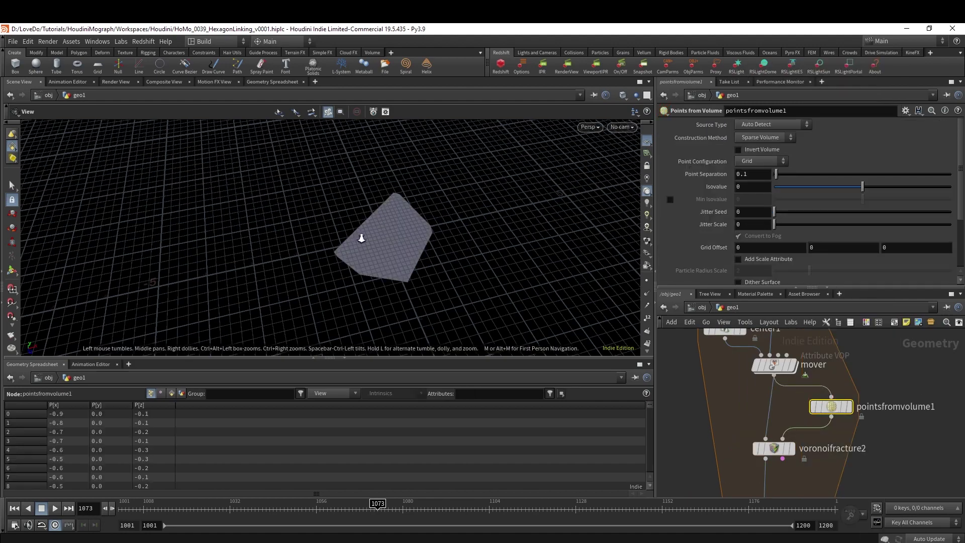
- Set the Points from Volume node's point configuration to Tetrahedral and its point separation to 0.2
left_click_drag(362, 239, 348, 272)
mouse_move(832, 410)
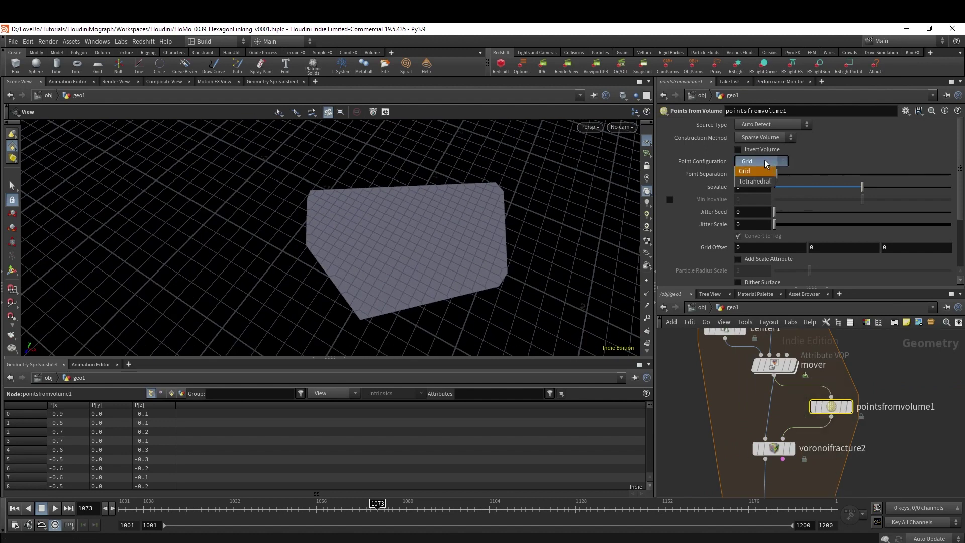
left_click(756, 181)
left_click_drag(378, 302, 421, 279)
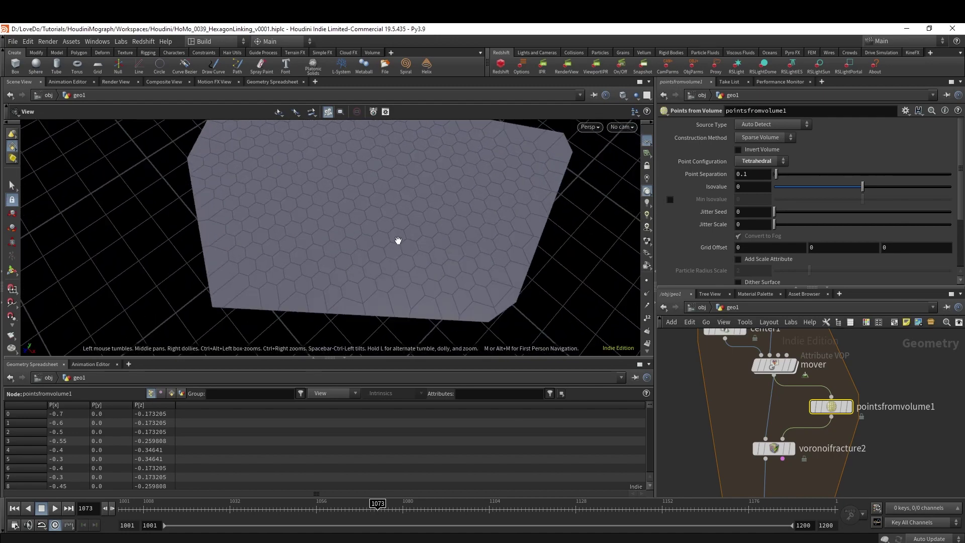
left_click_drag(397, 240, 414, 281)
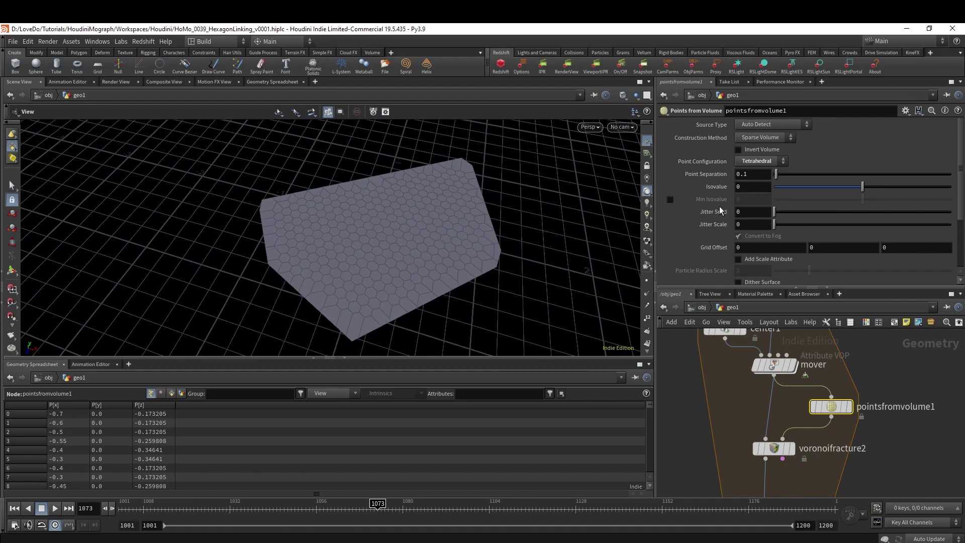
type("2")
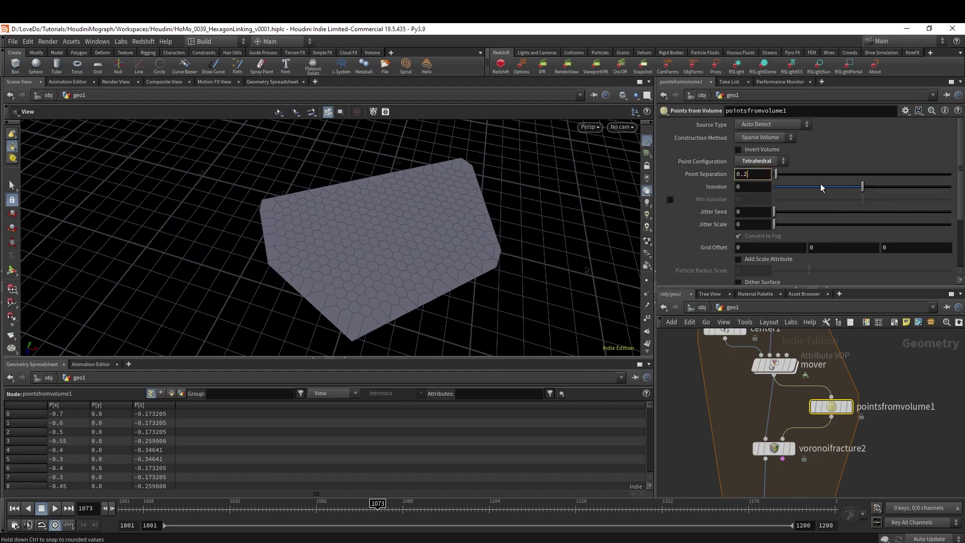
key("Return")
left_click_drag(383, 241, 345, 243)
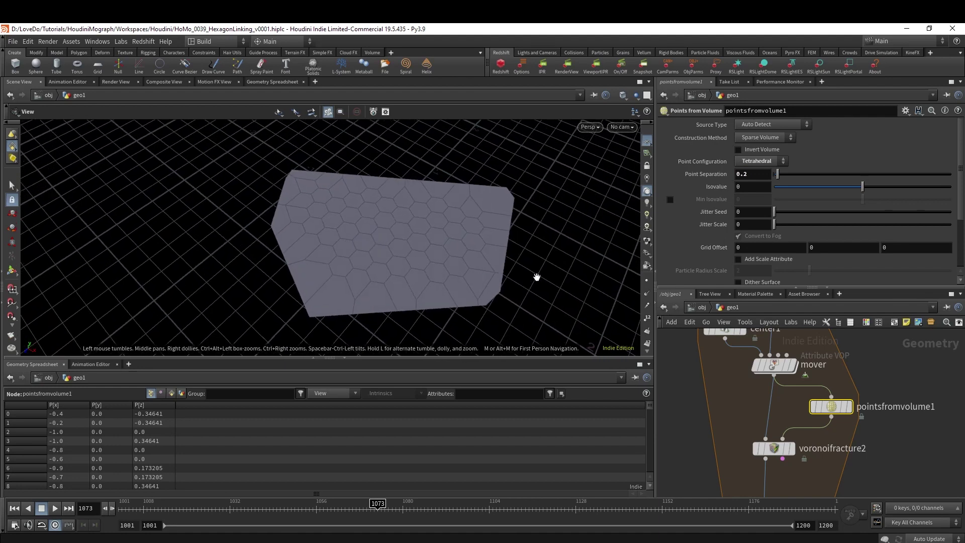
left_click_drag(534, 275, 527, 275)
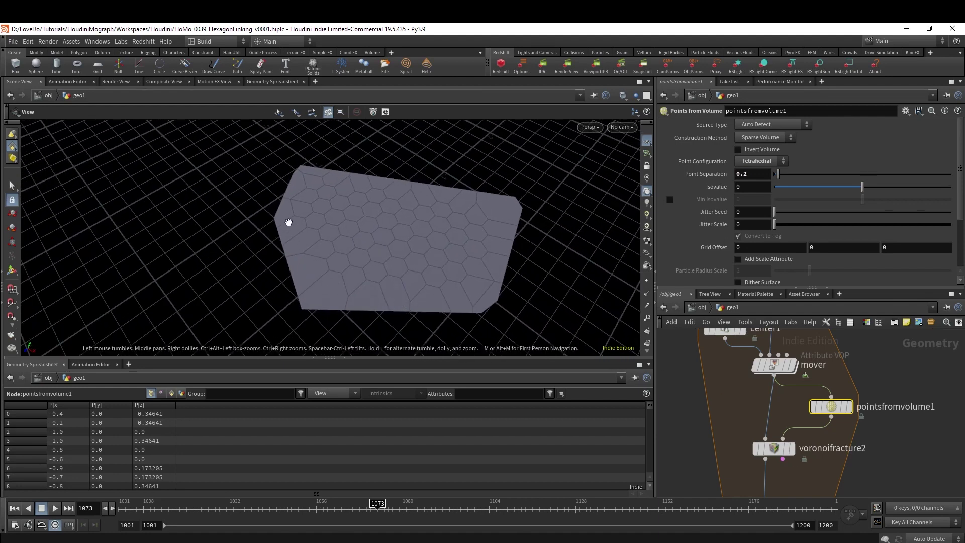
- Insert a Measure node after the second Voronoi Fracture to measure the area of its primitives
left_click(782, 457)
key("Tab")
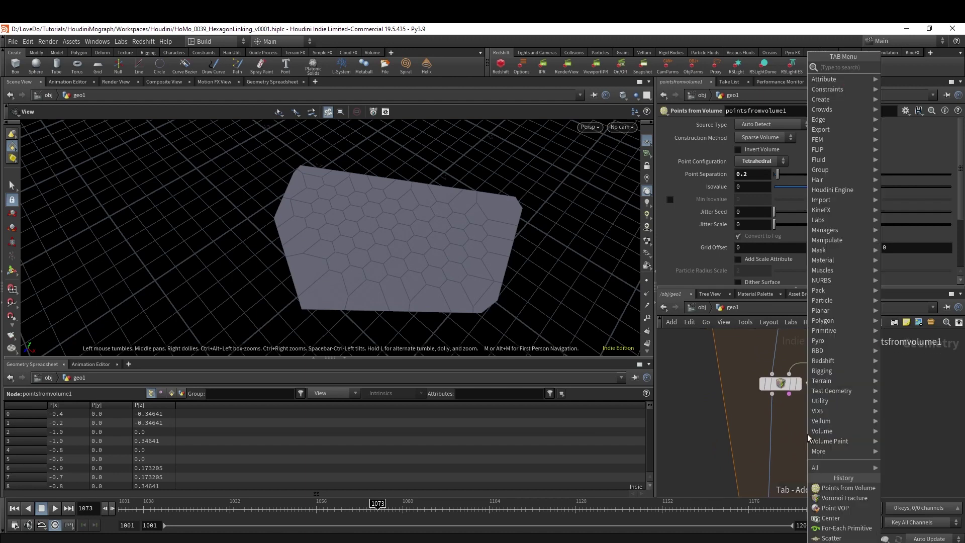
type("meas")
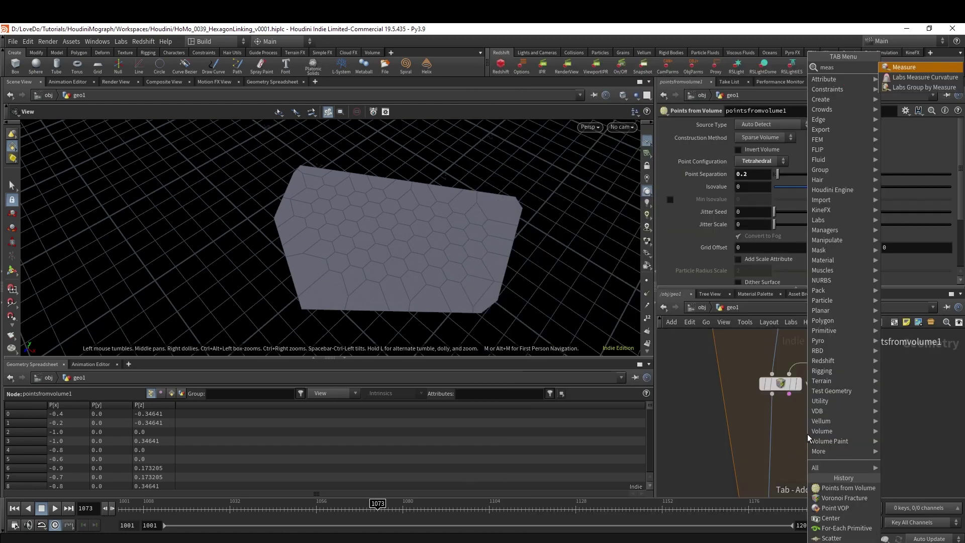
key("Return")
left_click(775, 425)
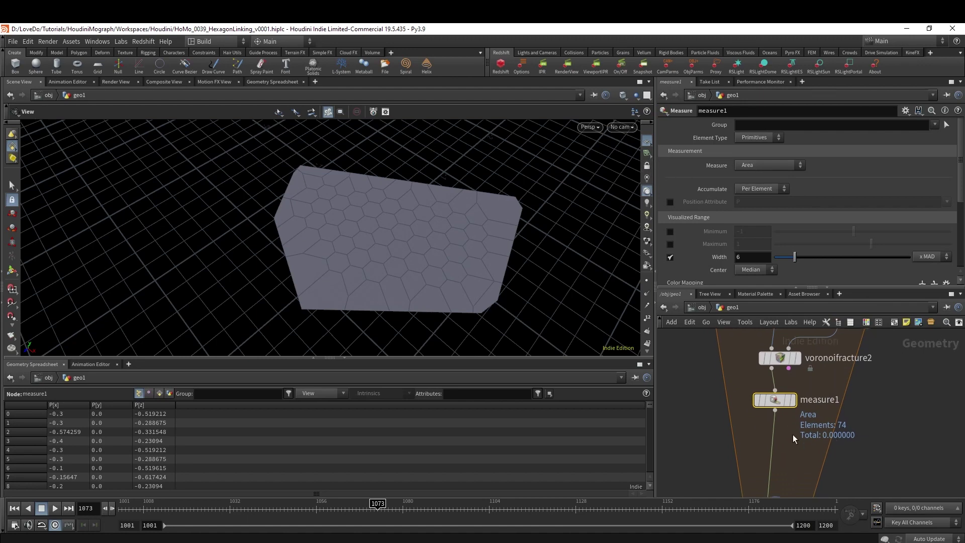
key("Tab")
type("blast")
key("Return")
left_click(780, 437)
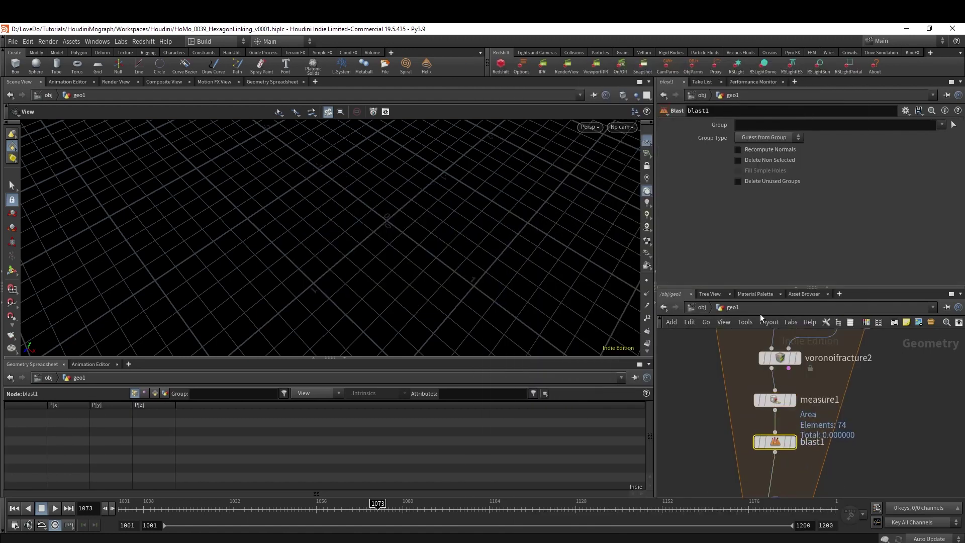
left_click(762, 126)
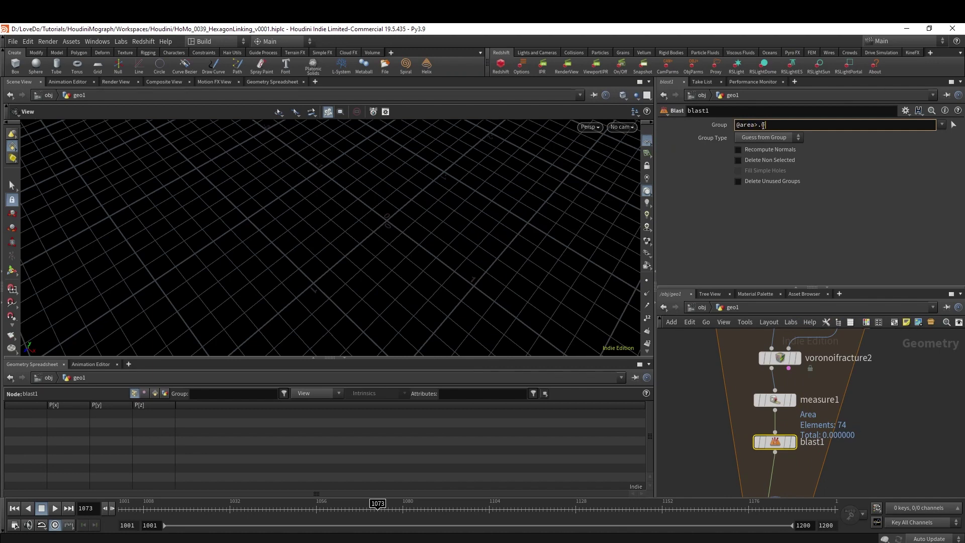
key("Return")
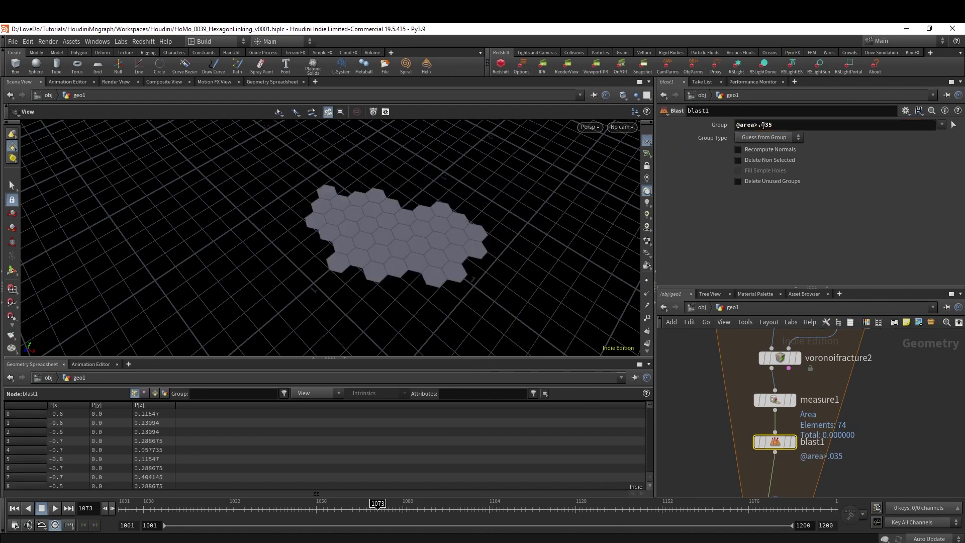
- Compare the cell pattern with the Blast node bypassed and active
left_click(755, 442)
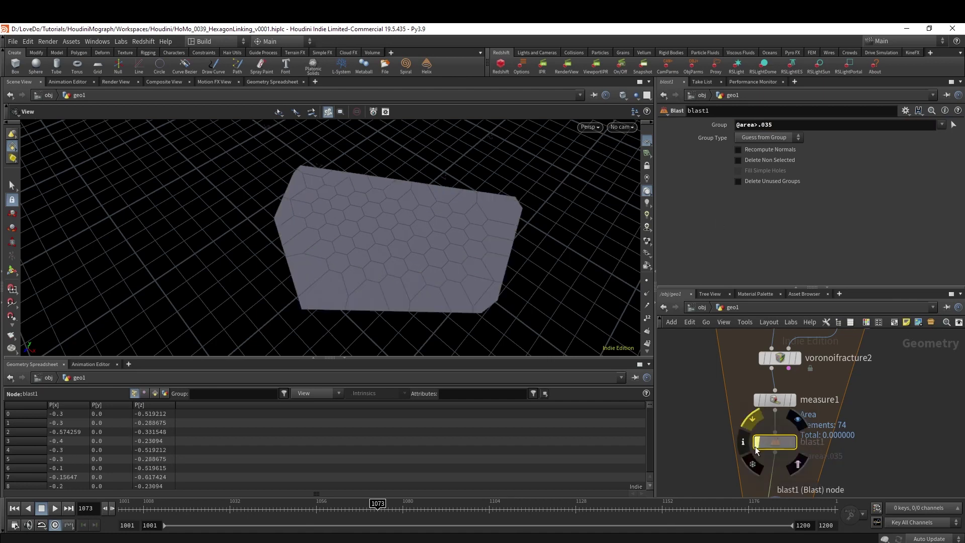
left_click(755, 446)
left_click(755, 446)
left_click(754, 446)
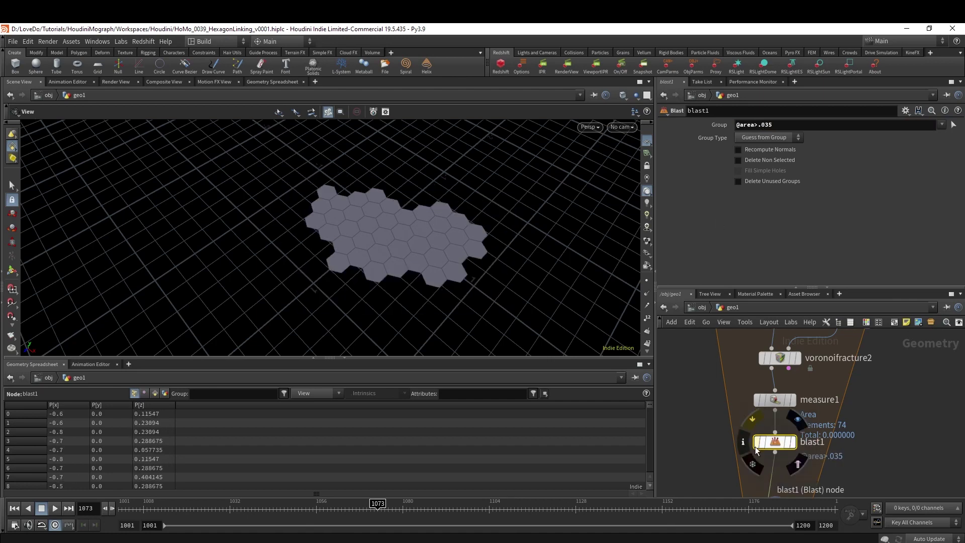
left_click(754, 447)
left_click(755, 446)
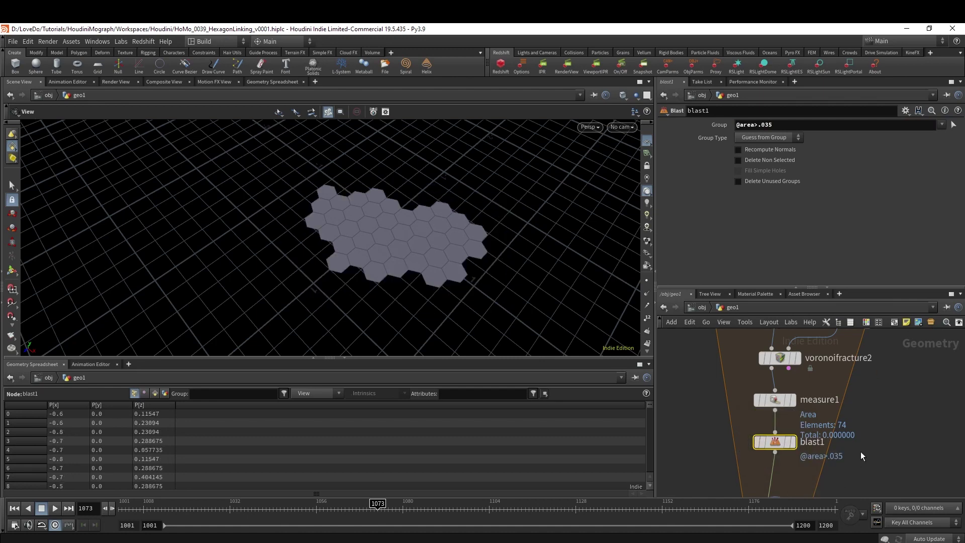
middle_click_drag(860, 451, 854, 351)
scroll(781, 417, "up", 3)
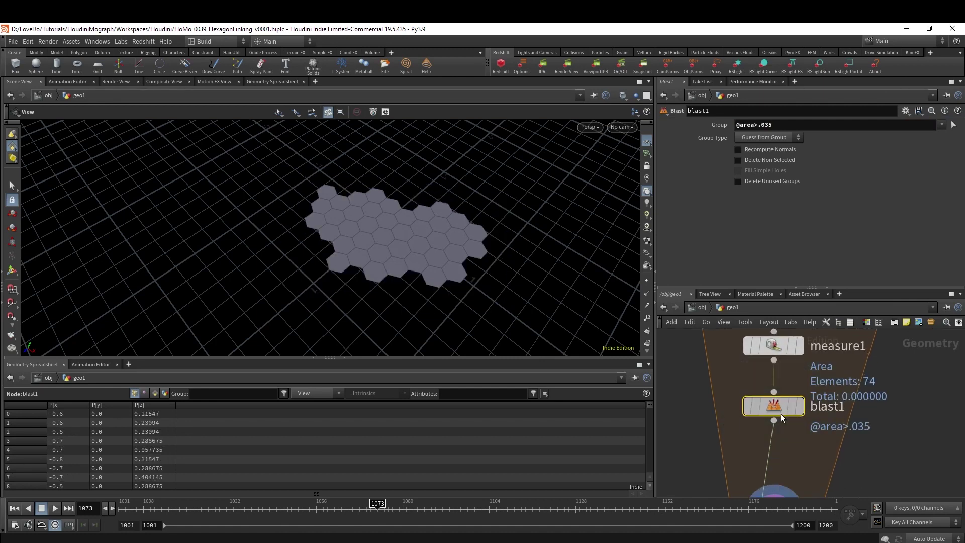
left_click_drag(781, 417, 781, 477, "alt")
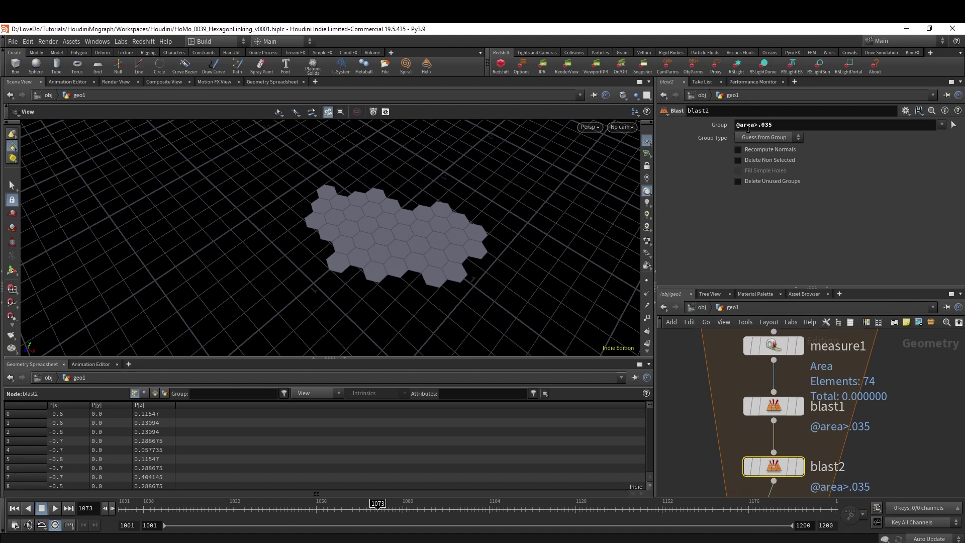
double_click(756, 126)
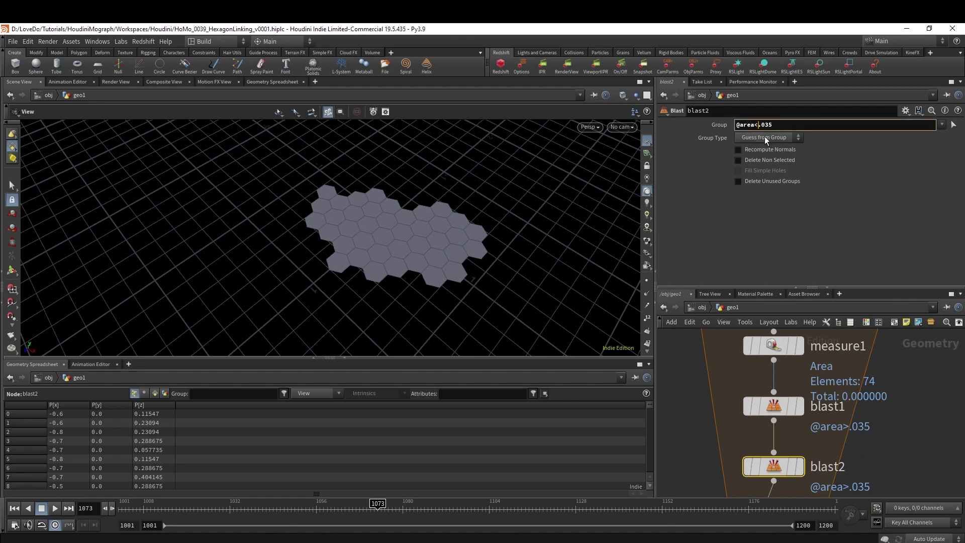
type("<")
left_click(774, 129)
key("Return")
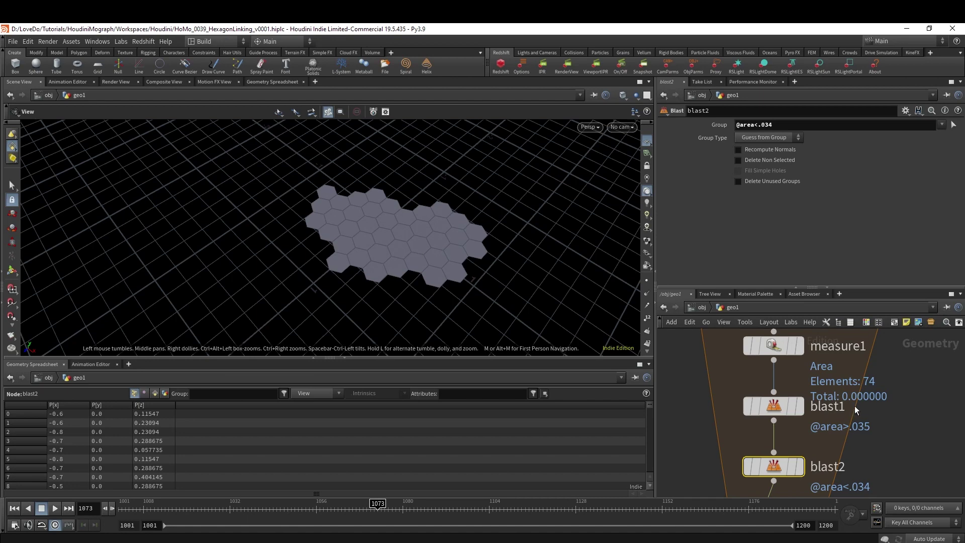
- Insert a Primitive Properties node after the second Blast node inside the loop
scroll(856, 410, "down", 5)
left_click_drag(820, 429, 825, 480)
scroll(830, 398, "up", 5)
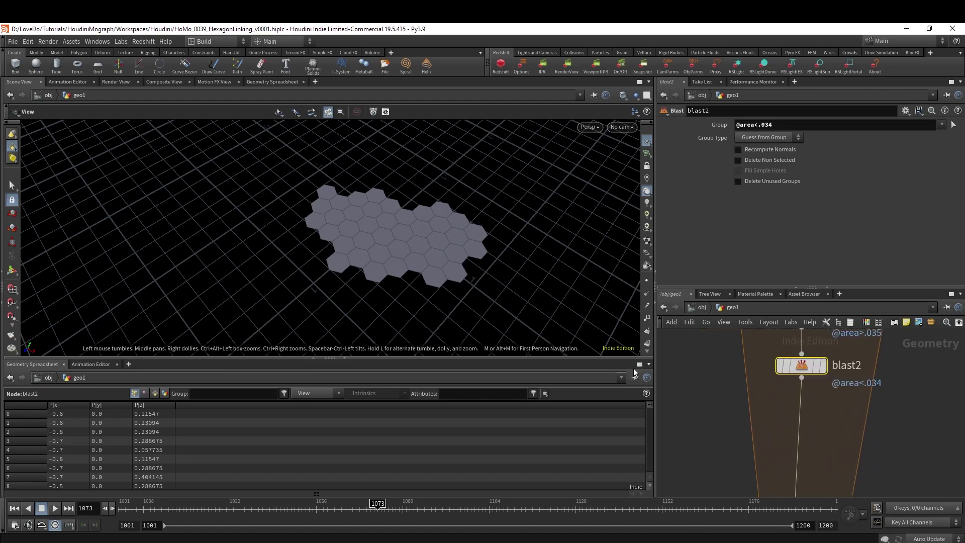
key("Tab")
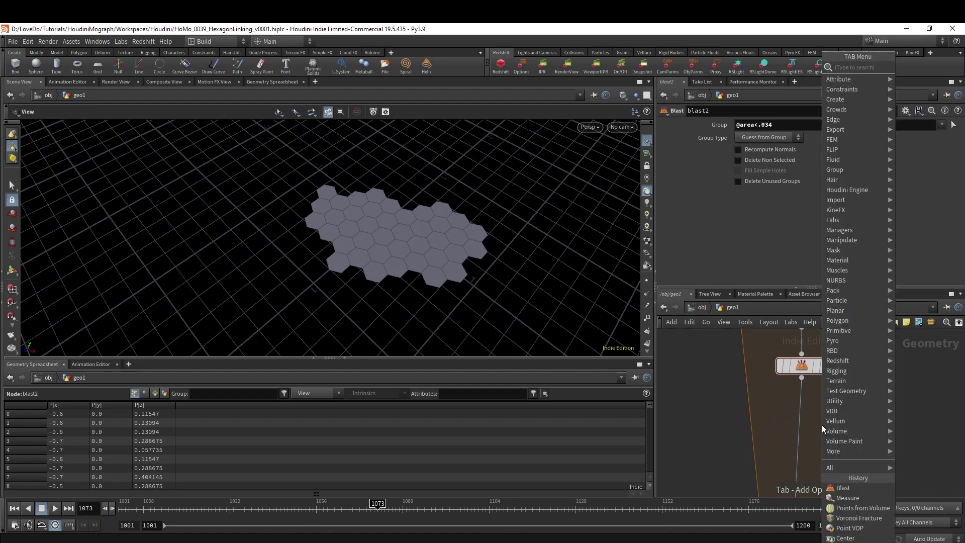
type("primi")
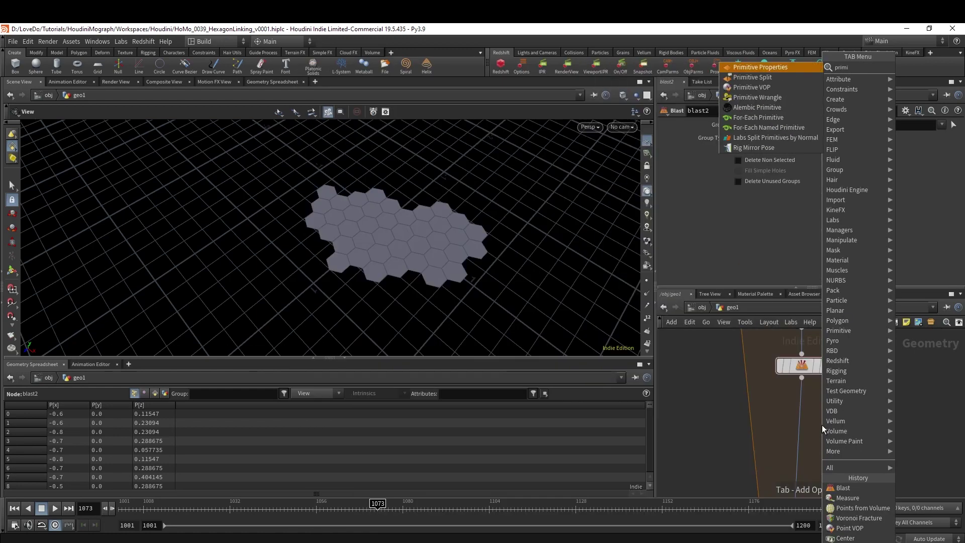
key("Return")
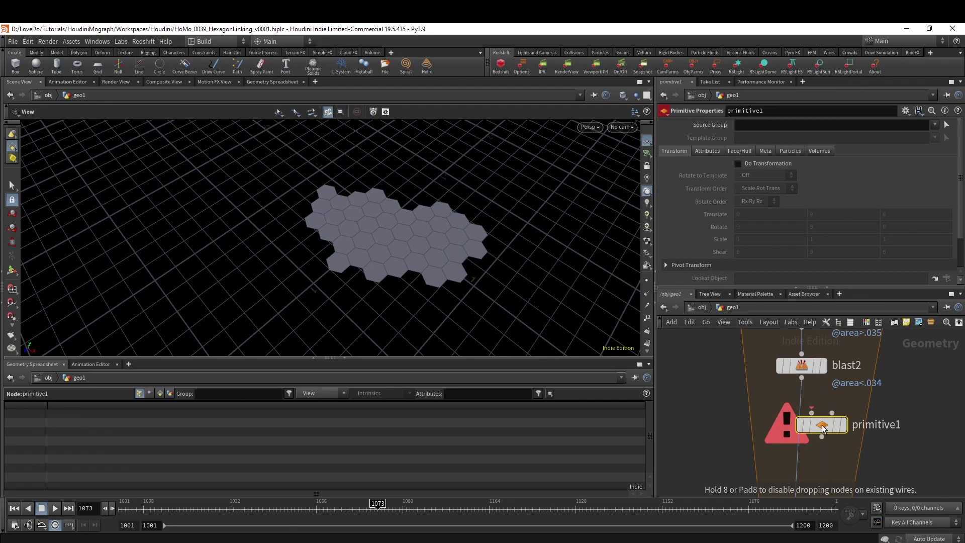
left_click(821, 426)
- Set the Primitive Properties node's Close U to Unroll with Shared Points and hide the viewport's reference grid
left_click(749, 151)
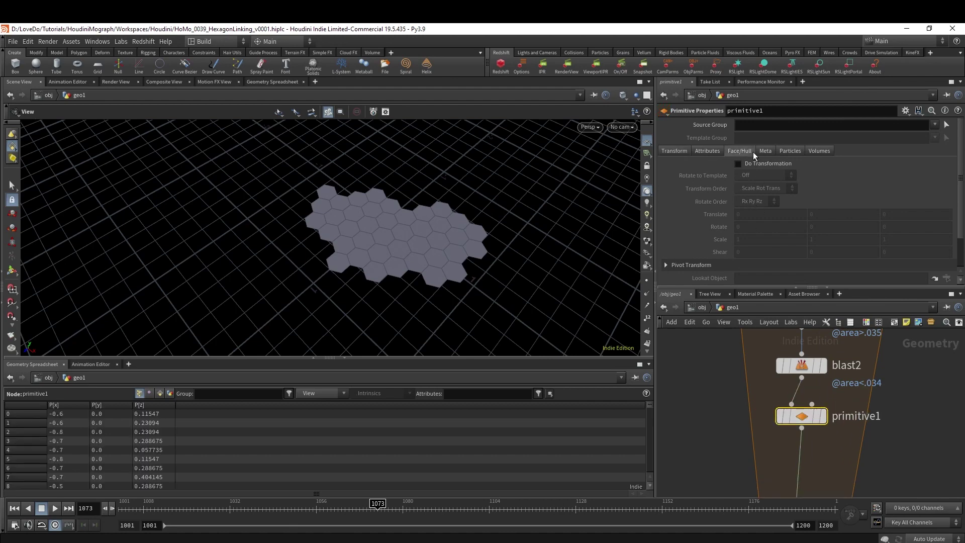
left_click(748, 185)
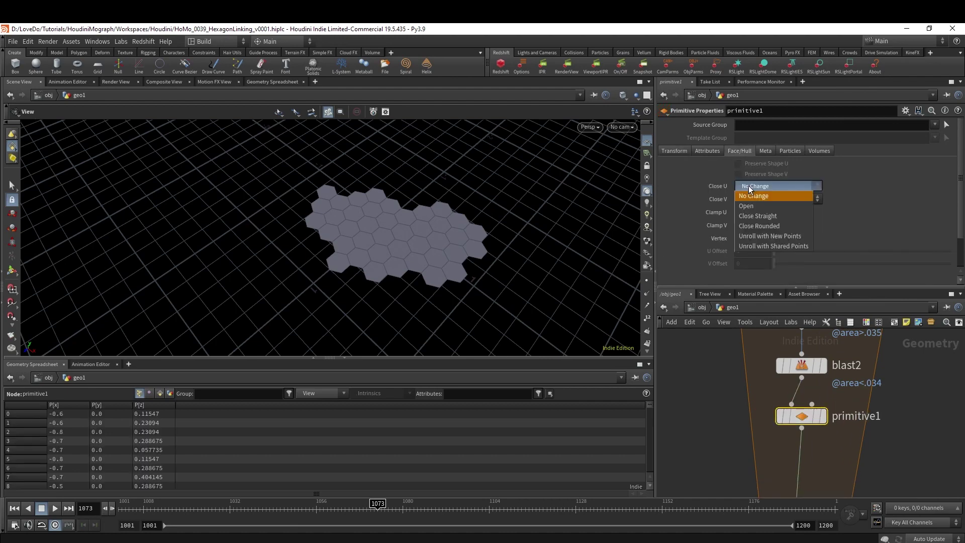
left_click(762, 245)
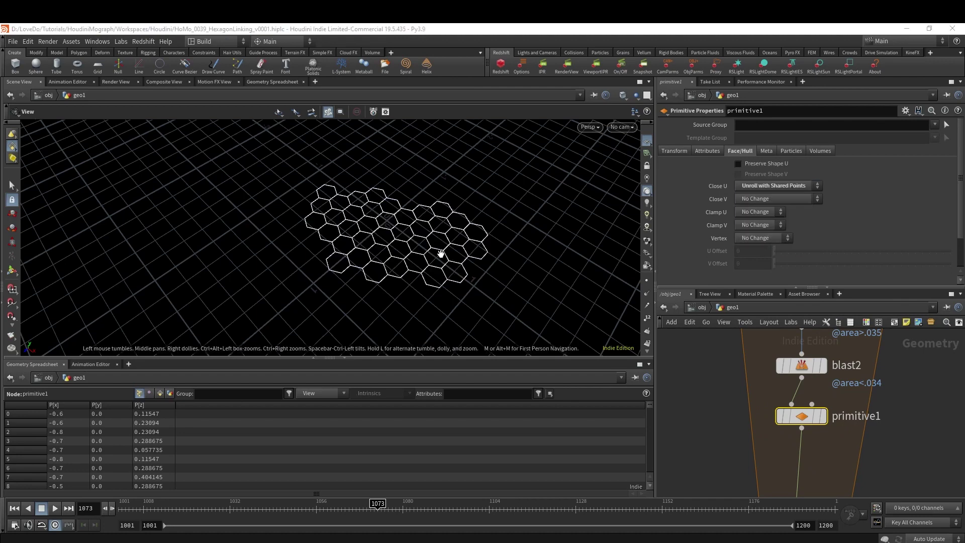
mouse_move(439, 252)
left_mouse_down()
mouse_move(471, 240)
mouse_move(441, 221)
mouse_move(391, 228)
mouse_move(448, 252)
left_mouse_up()
left_click(647, 141)
- Insert a Fuse node after the Primitive Properties node to merge the coincident hexagon points
middle_click_drag(827, 465, 841, 370)
key("Tab")
type("fuse")
key("Return")
left_click(825, 435)
middle_click(802, 381)
- Insert a Group Create node between the Fuse node and the end of the loop
scroll(803, 469, "down", 3)
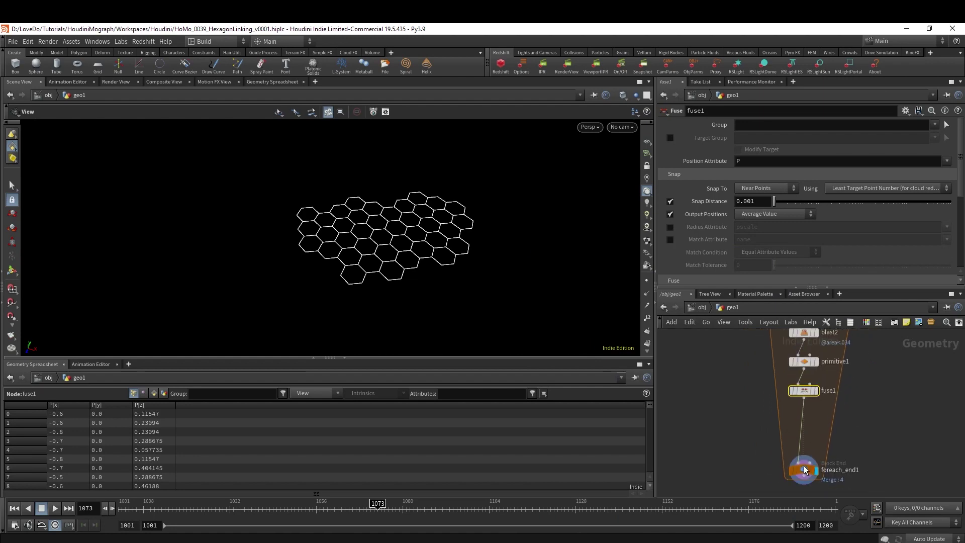
scroll(809, 402, "up", 2)
key("Tab")
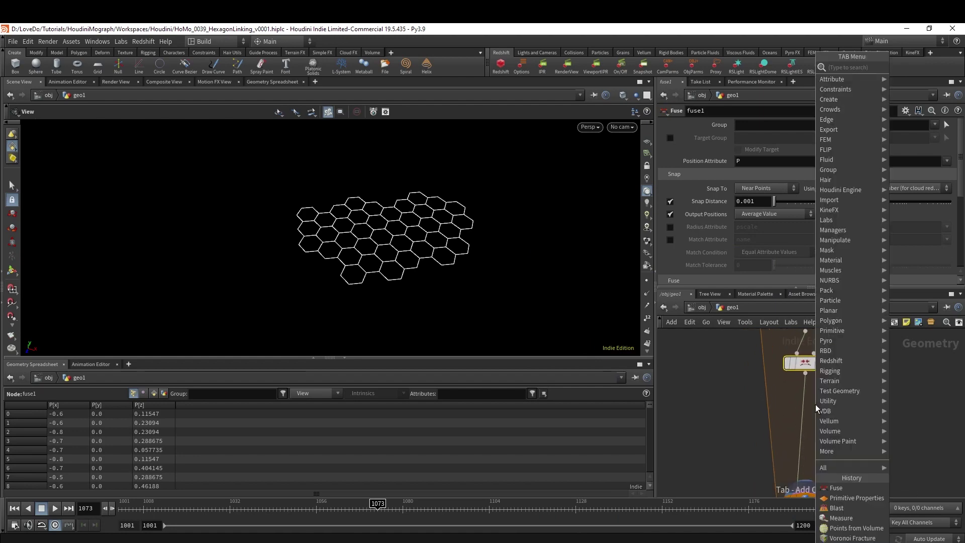
type("group")
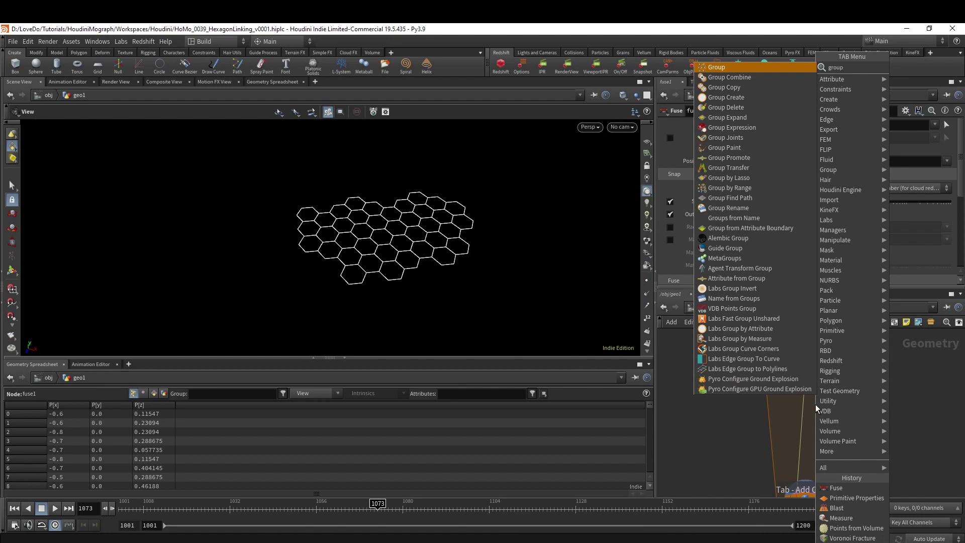
key("Return")
left_click(809, 407)
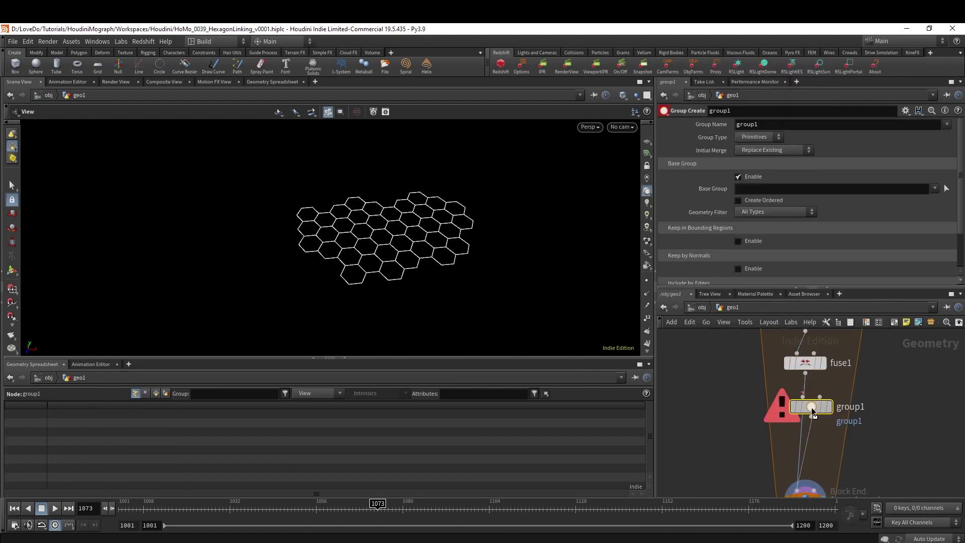
- Name the new group start and set its group type to Points
double_click(757, 125)
type("start")
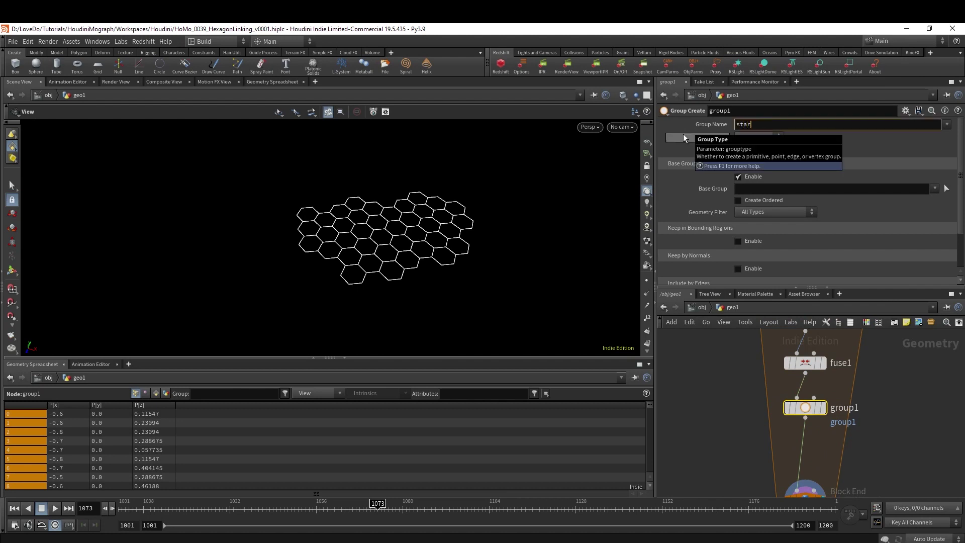
left_click(758, 137)
left_click(751, 155)
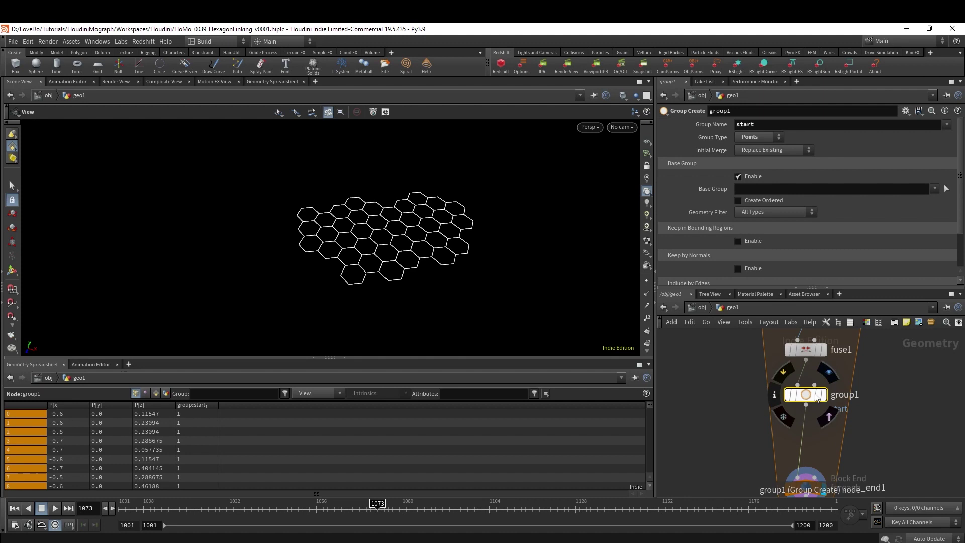
- Duplicate the start Group node below the original and name the copy's group end
left_click_drag(815, 393, 806, 442, "alt")
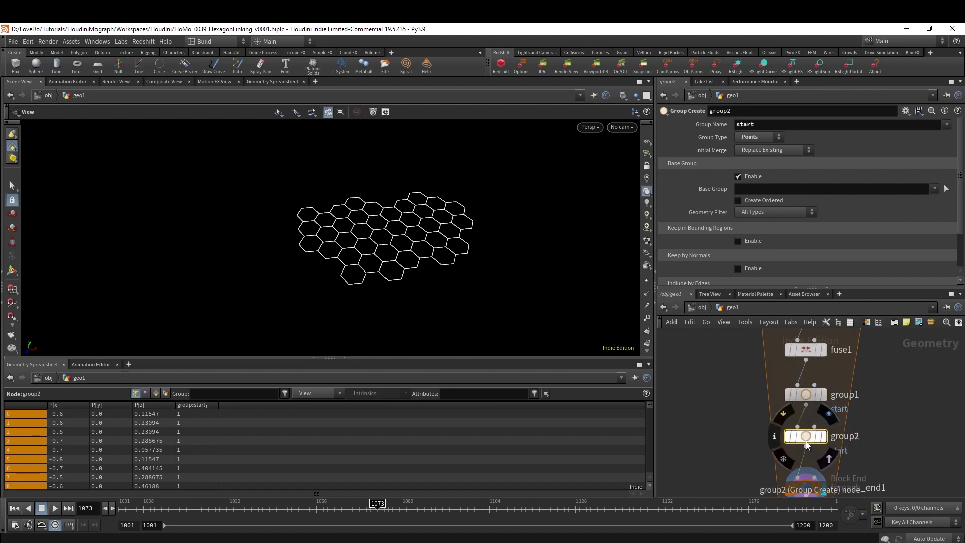
double_click(746, 124)
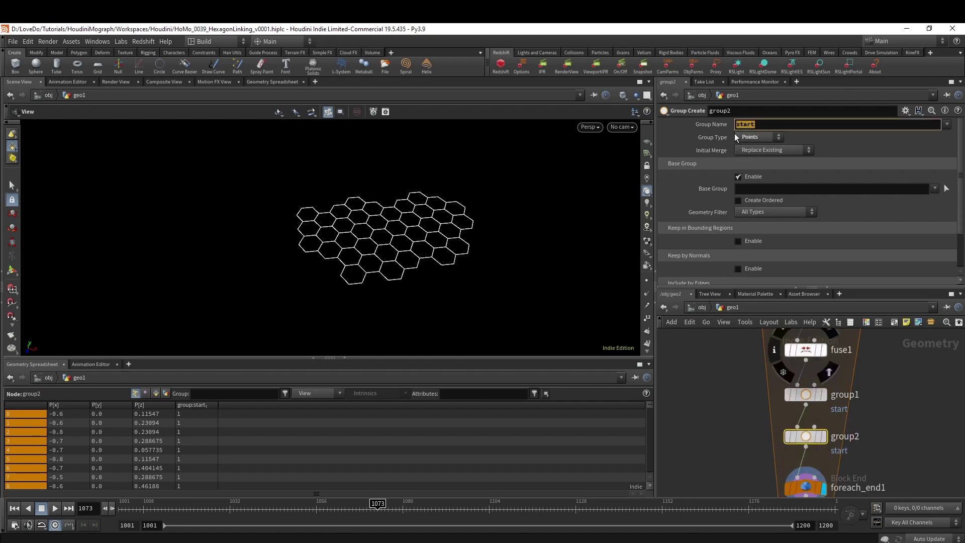
type("end")
key("Return")
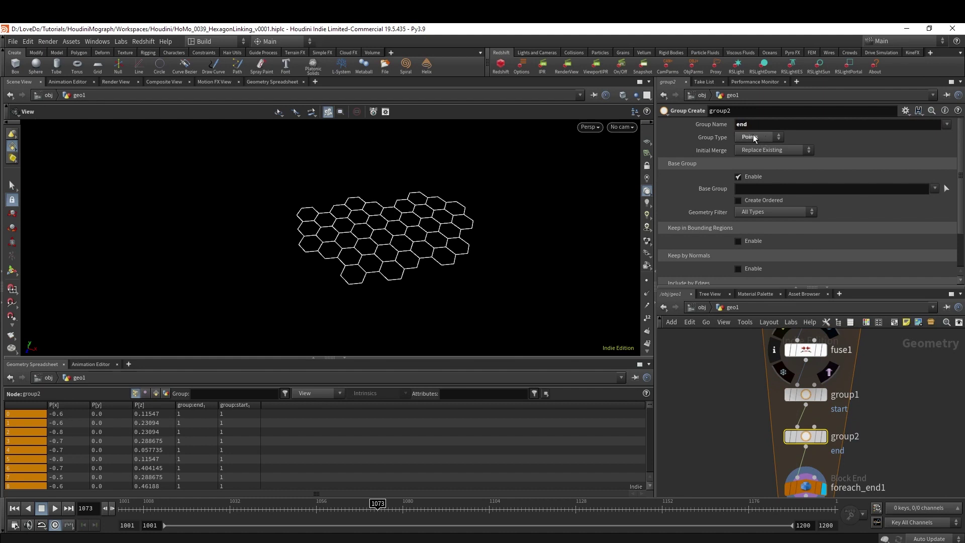
- Display the end Group node and limit its group to a bounding box of size 0.25 on all axes
scroll(740, 227, "down", 1)
left_click(740, 228)
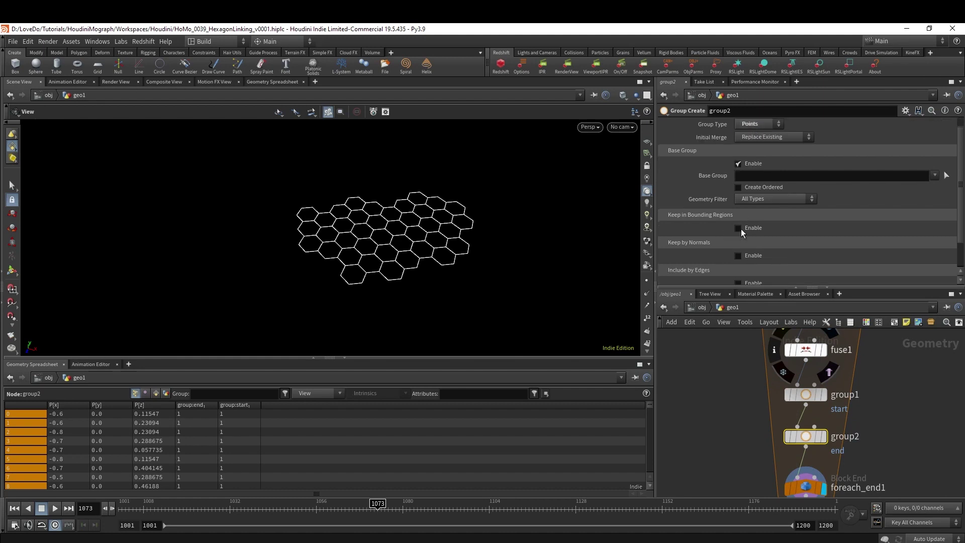
left_click(825, 436)
left_click_drag(341, 241, 382, 236)
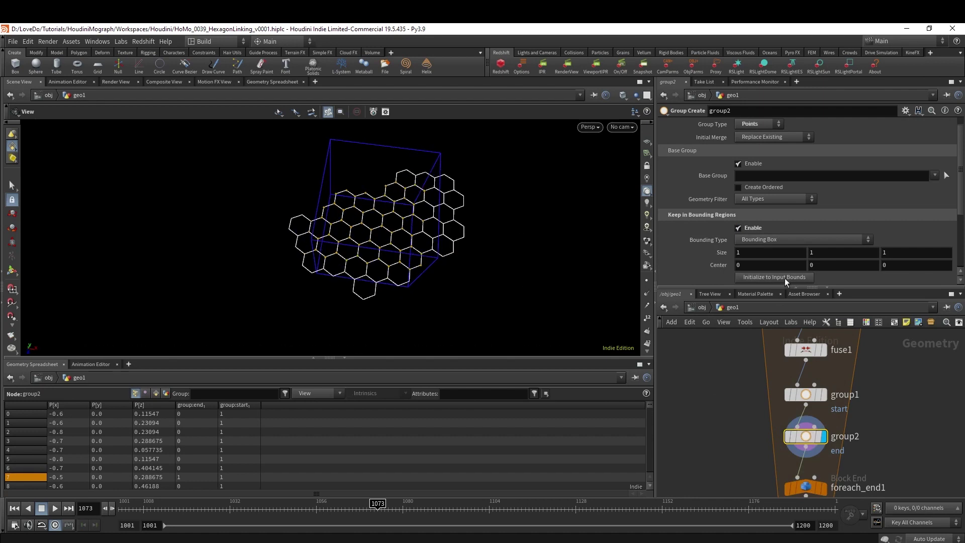
middle_click_drag(709, 252, 692, 281)
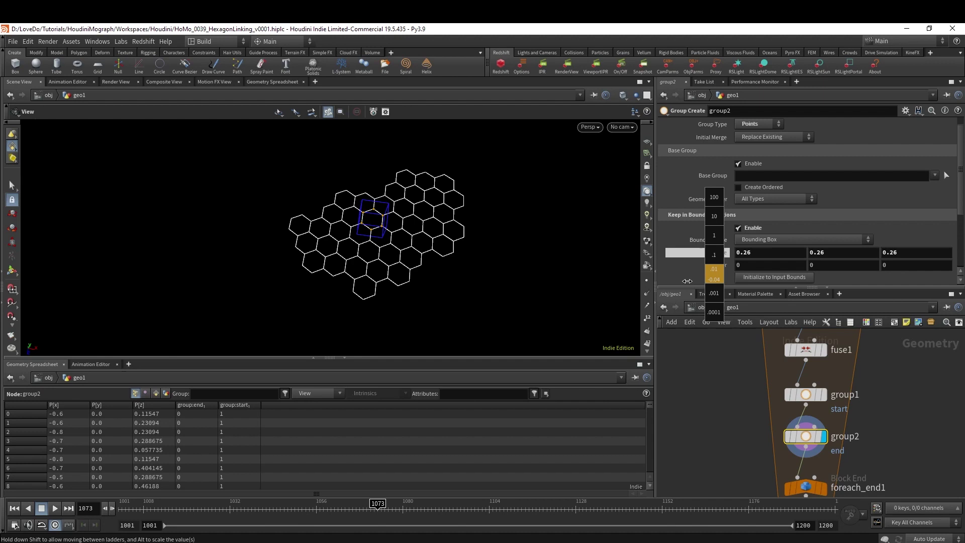
middle_click_drag(683, 280, 684, 280)
left_click_drag(483, 222, 402, 194)
scroll(879, 405, "down", 2)
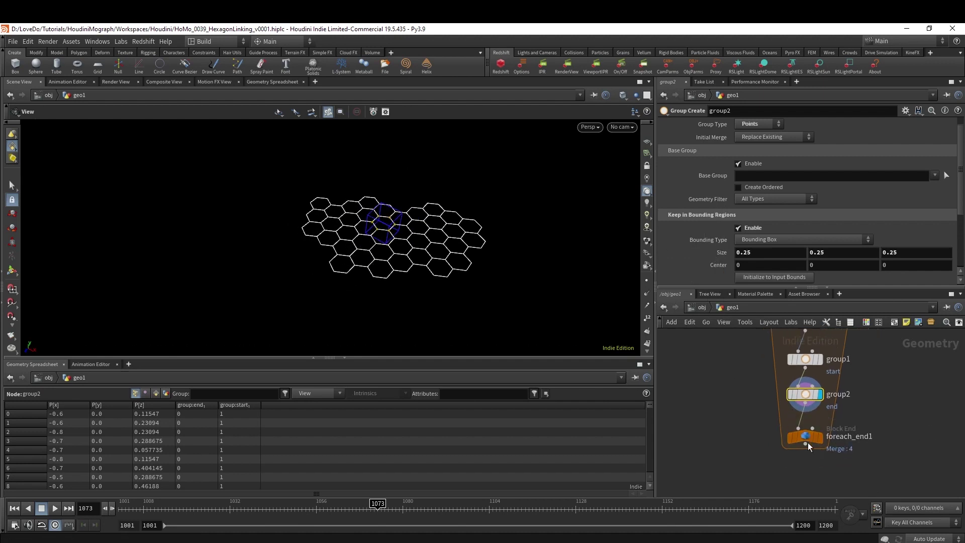
- Make room above the loop's end node, insert a Find Shortest Path node after the end group, and display it
left_click_drag(807, 446, 808, 492)
middle_click_drag(861, 469, 857, 436)
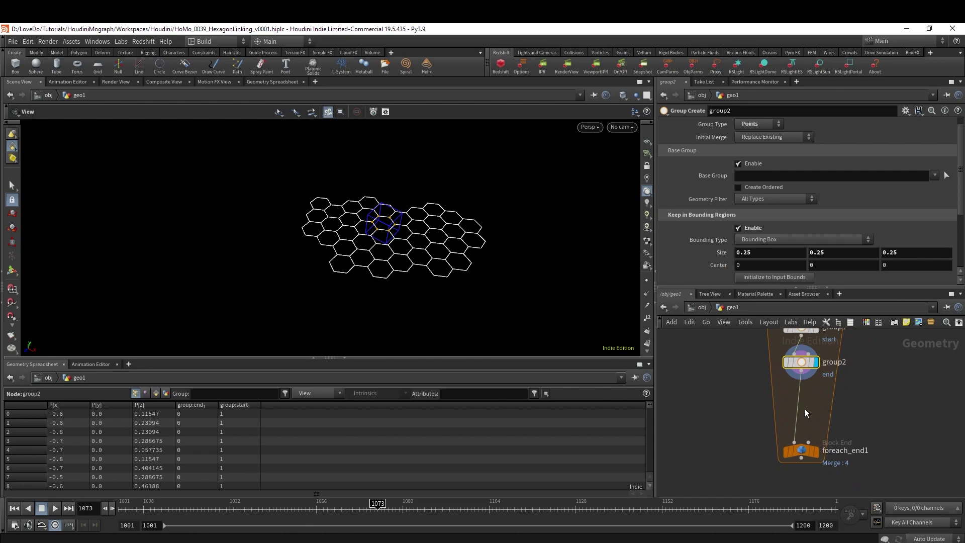
key("Tab")
type("fin")
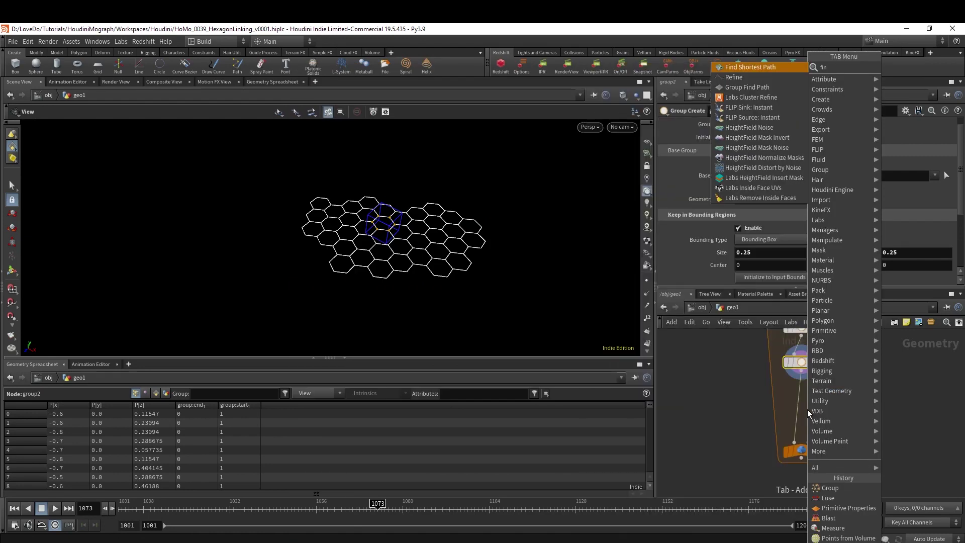
key("Return")
left_click(803, 407)
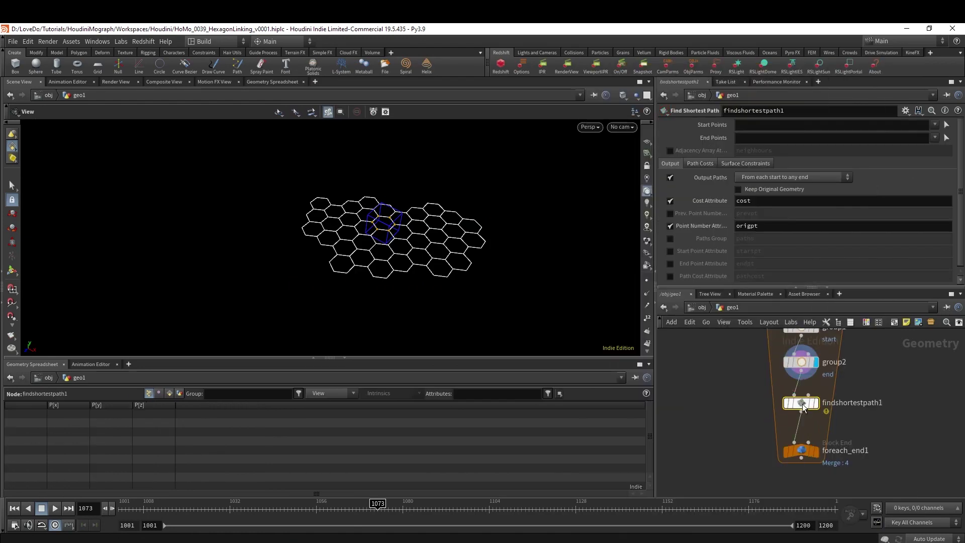
left_click(816, 404)
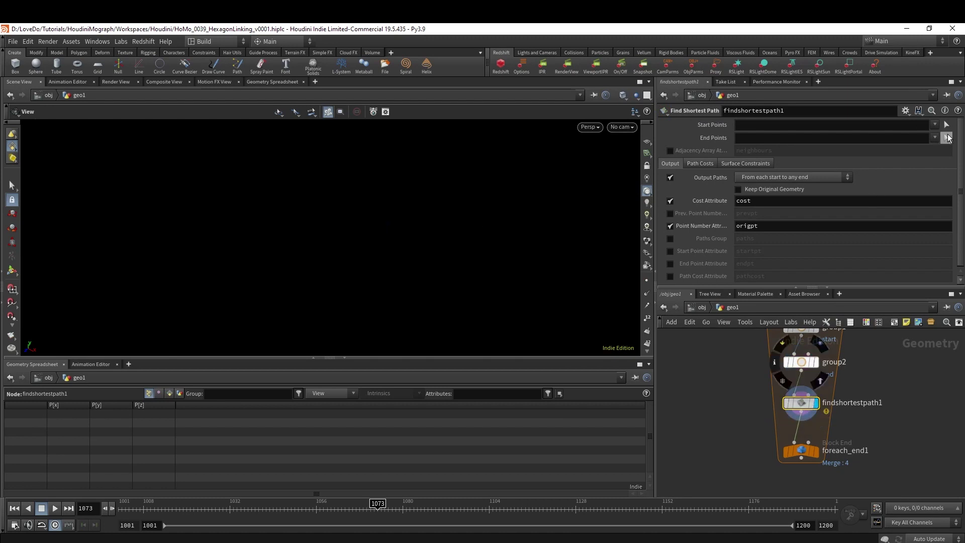
- Set the Find Shortest Path node's start points to start, end points to end, and output paths to From each start to each end
left_click(934, 124)
left_click(936, 146)
left_click(933, 138)
left_click(938, 149)
left_click(805, 179)
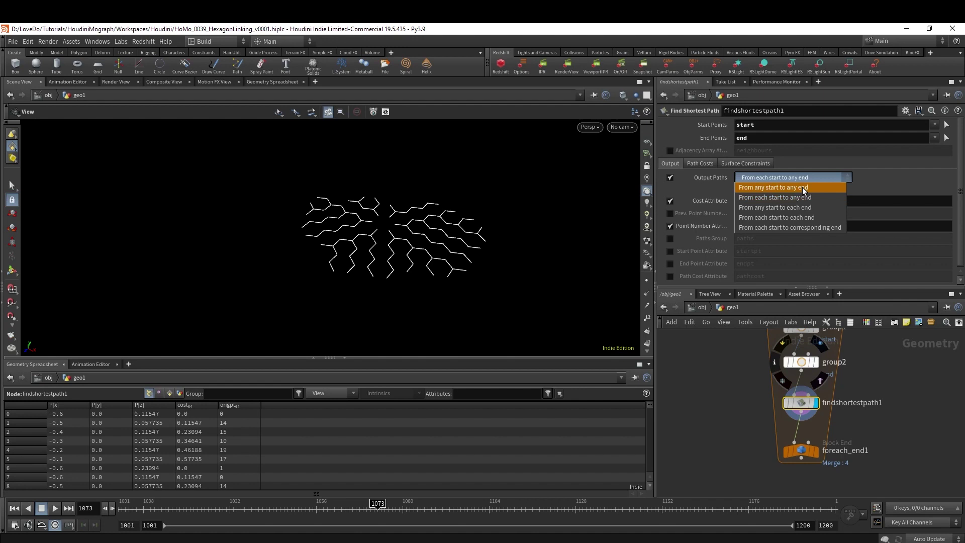
left_click(801, 218)
left_click_drag(337, 248, 395, 222)
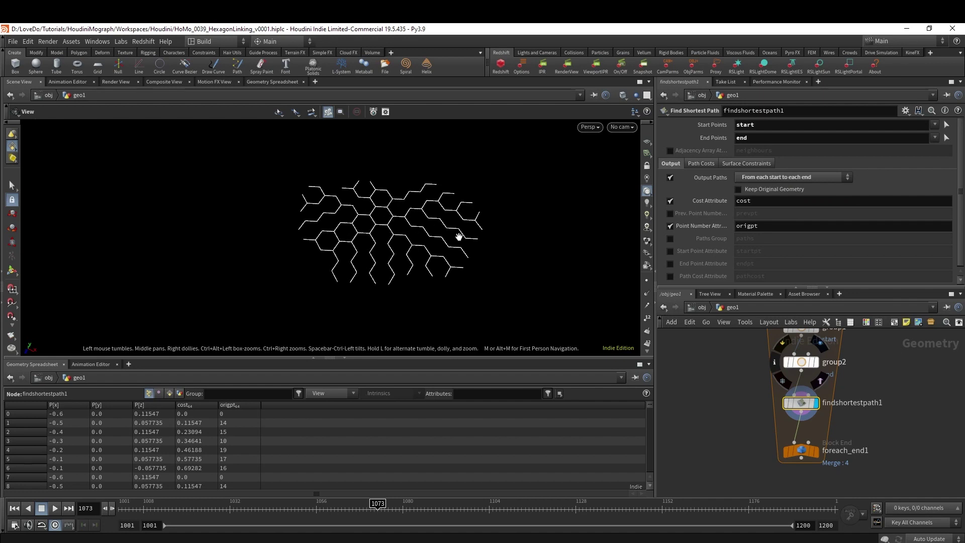
- Display the loop's end node and insert an Attribute Noise node between it and the Find Shortest Path node
middle_click_drag(796, 423, 796, 388)
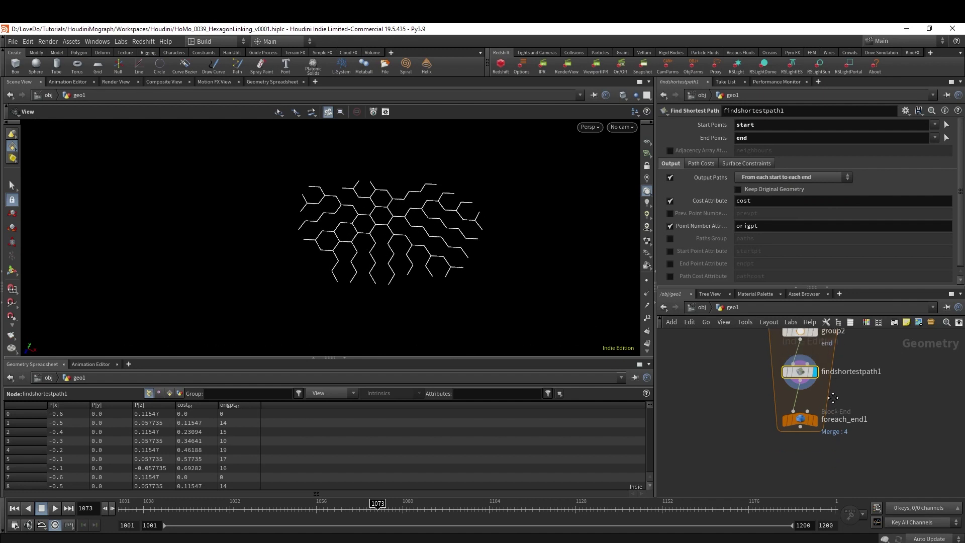
left_click_drag(800, 415, 800, 446)
key("Tab")
key("Escape")
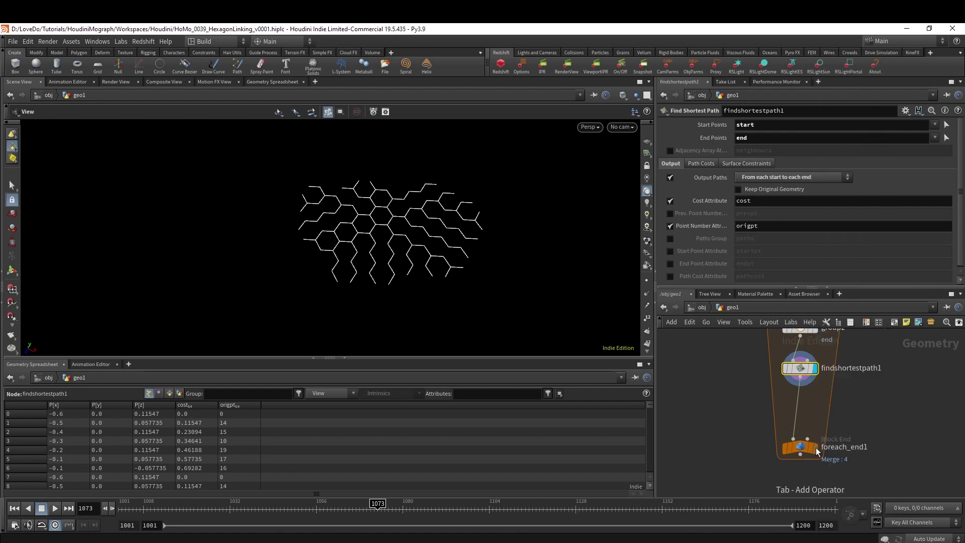
key("Tab")
type("attnoi")
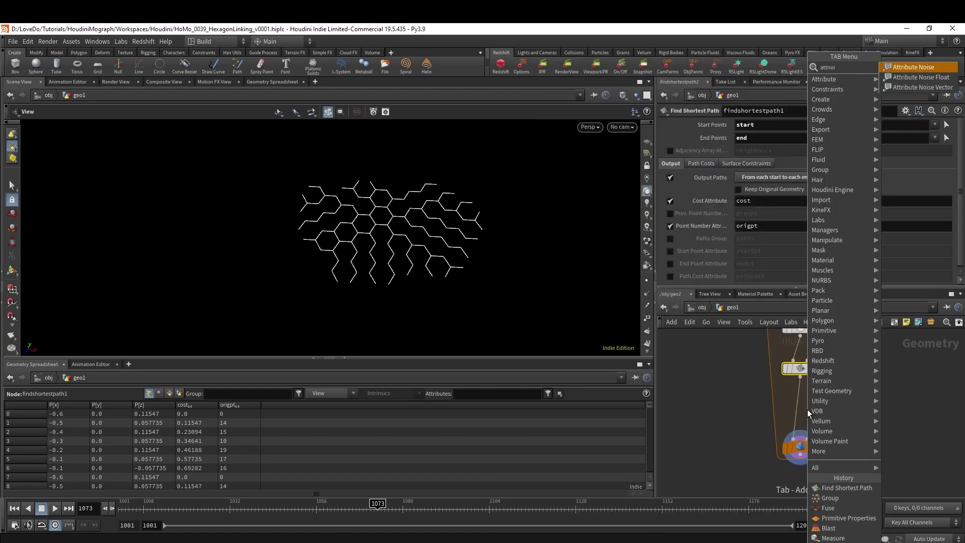
key("Return")
left_click(799, 403)
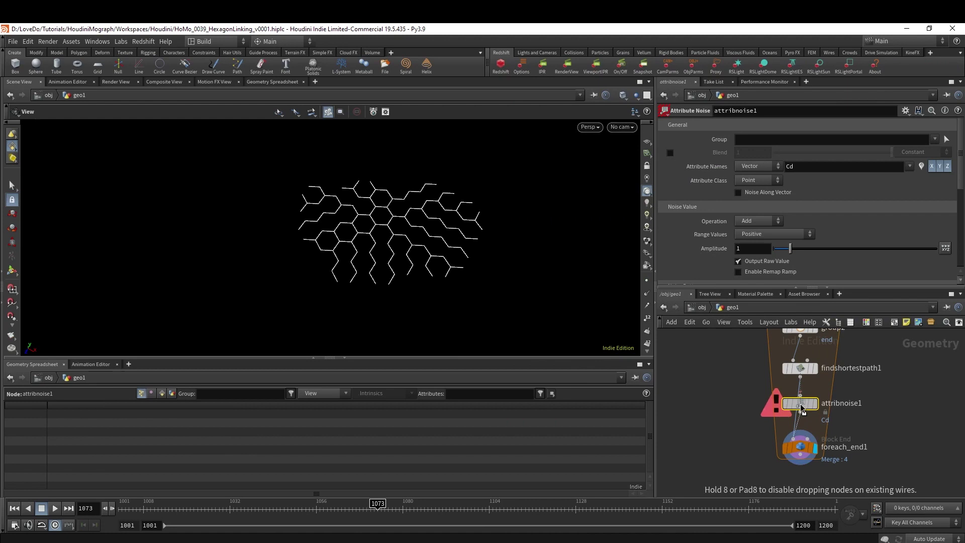
- Set the noise attribute Cd to Float type and reduce the noise element size to 0.09
left_click(768, 166)
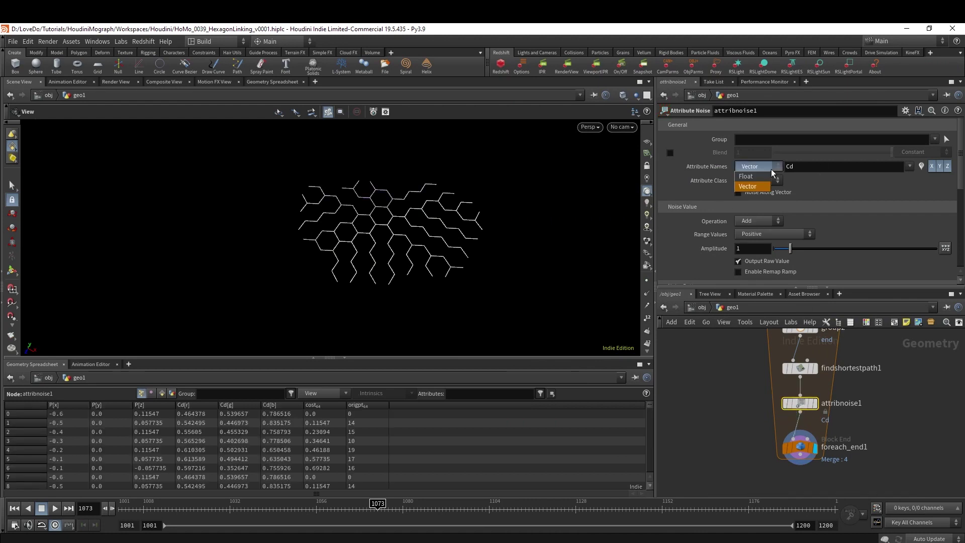
left_click(760, 178)
scroll(754, 246, "down", 3)
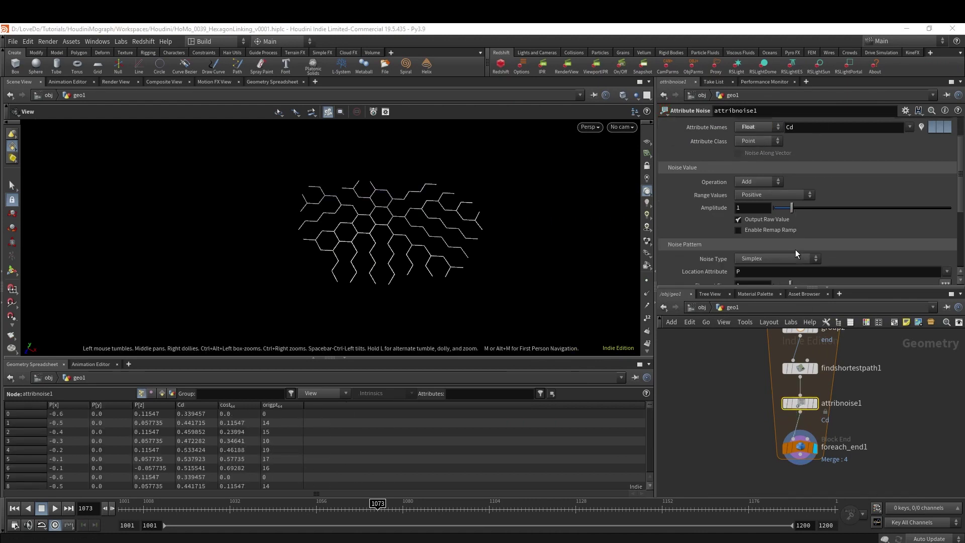
left_click_drag(792, 272, 776, 272)
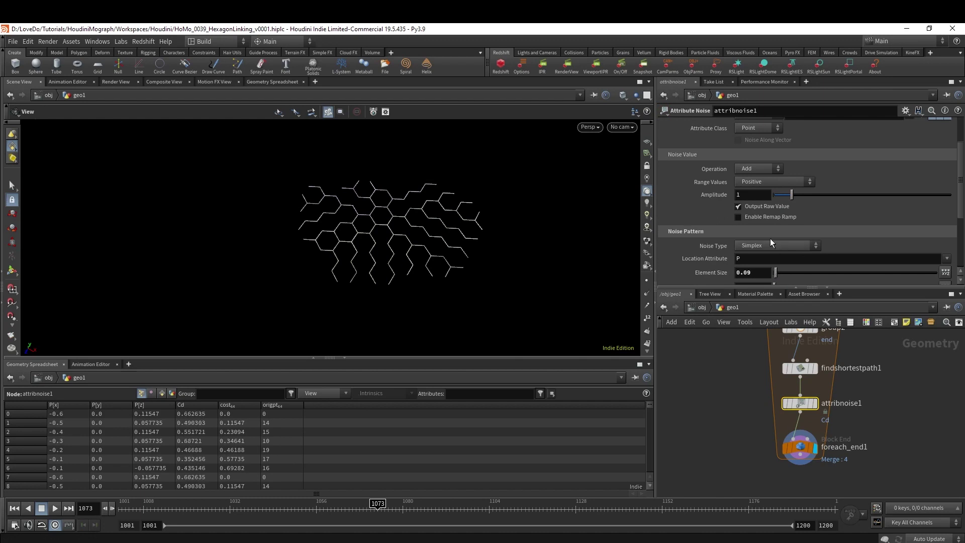
- Enable the noise's remap ramp and move its two end keys inward for a steep transition just past the middle
left_click(737, 218)
scroll(757, 215, "down", 1)
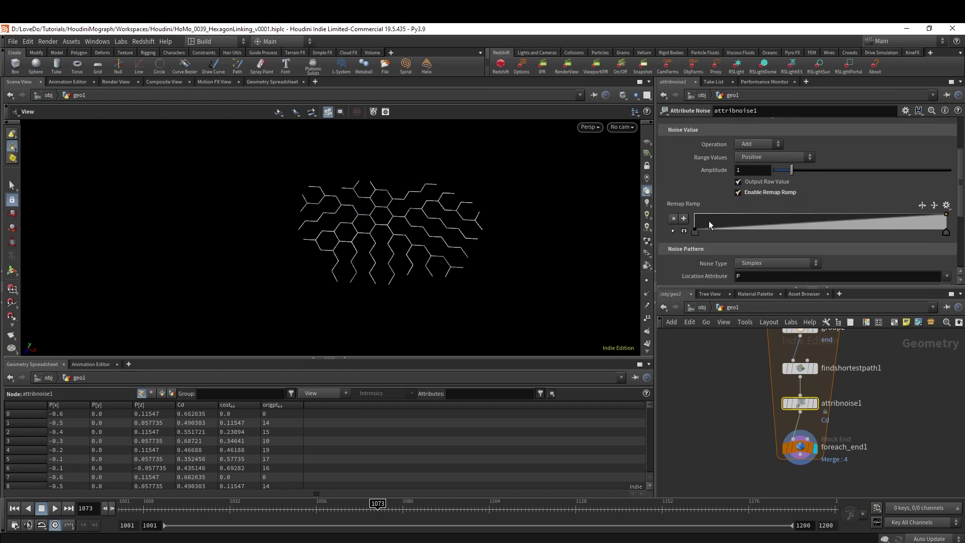
left_click_drag(706, 231, 822, 231)
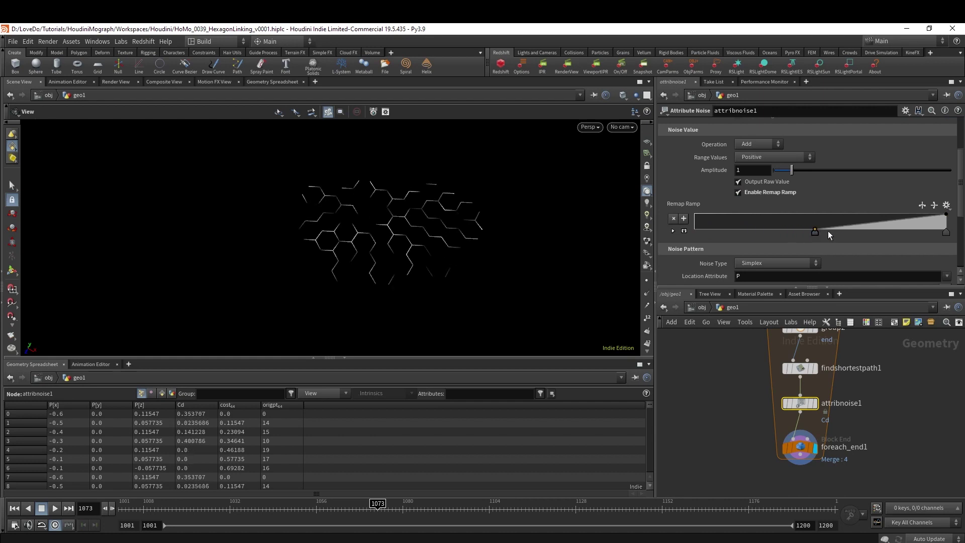
left_click_drag(946, 232, 805, 240)
scroll(800, 238, "down", 3)
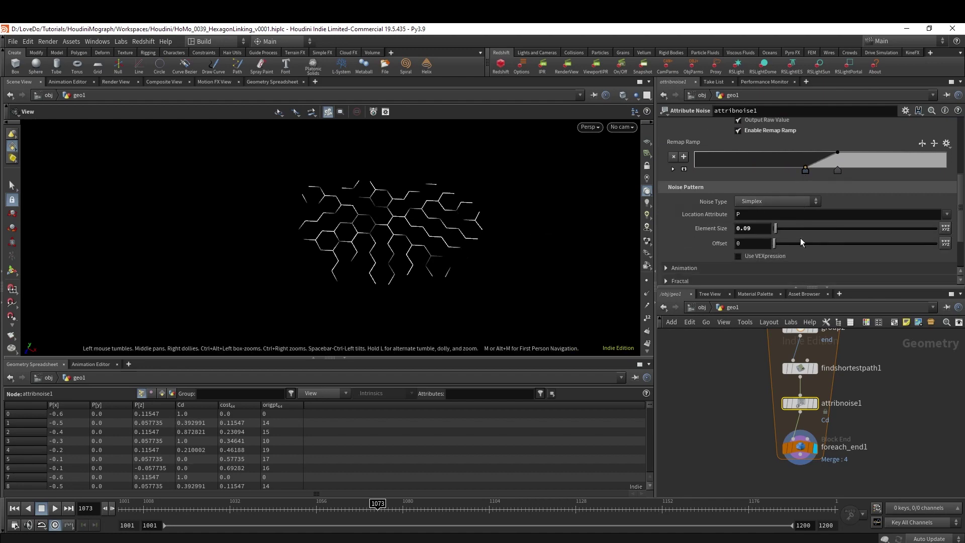
key("Tab")
type("polycut")
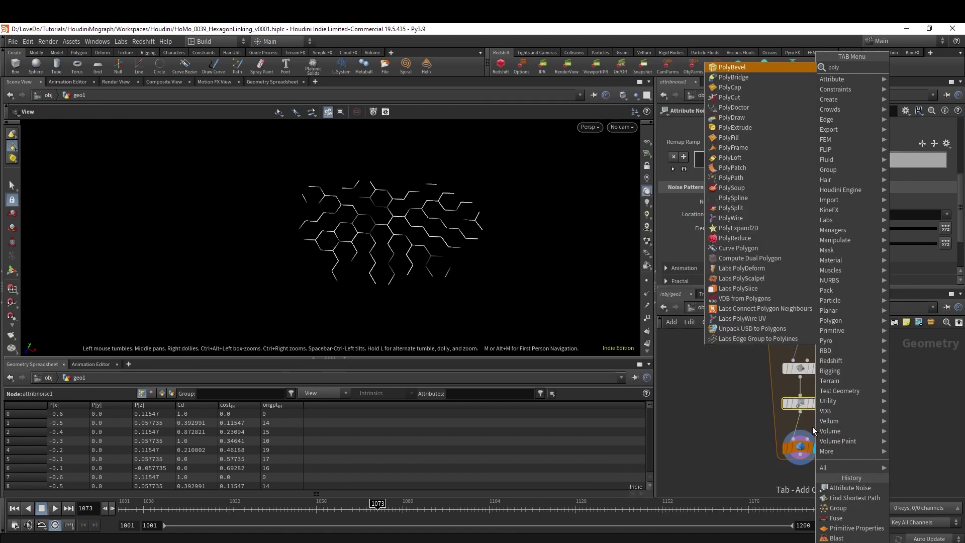
key("Return")
left_click(803, 424)
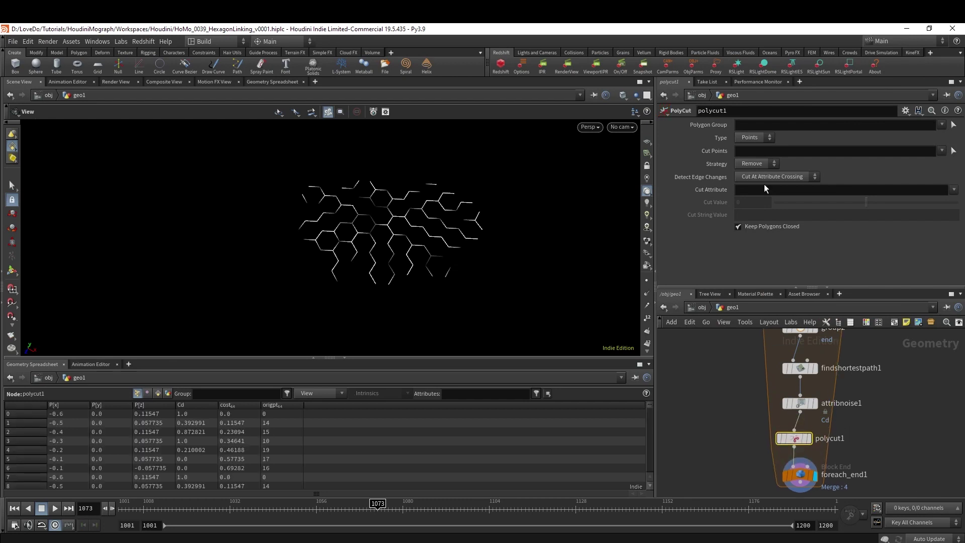
left_click(762, 151)
type("@Cd")
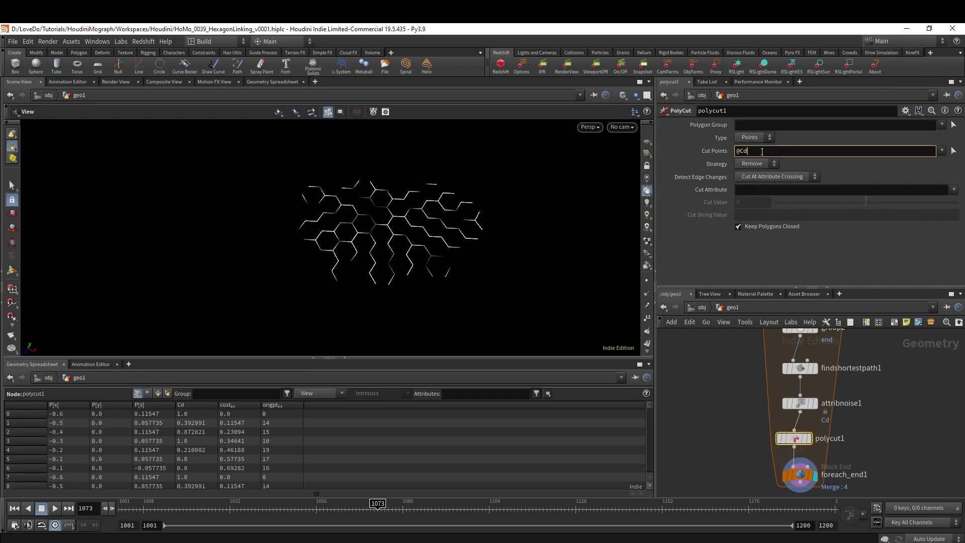
type("=0")
key("Return")
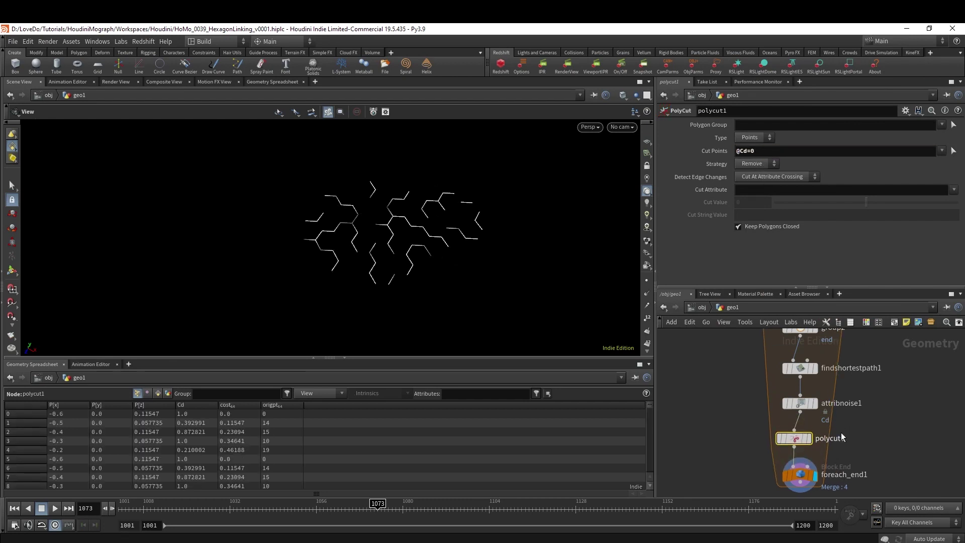
- Rewire the Find Shortest Path node between PolyCut and the loop's end, and shift the noise ramp's black key lower to keep more lines
scroll(800, 372, "down", 1)
left_click_drag(800, 372, 795, 446)
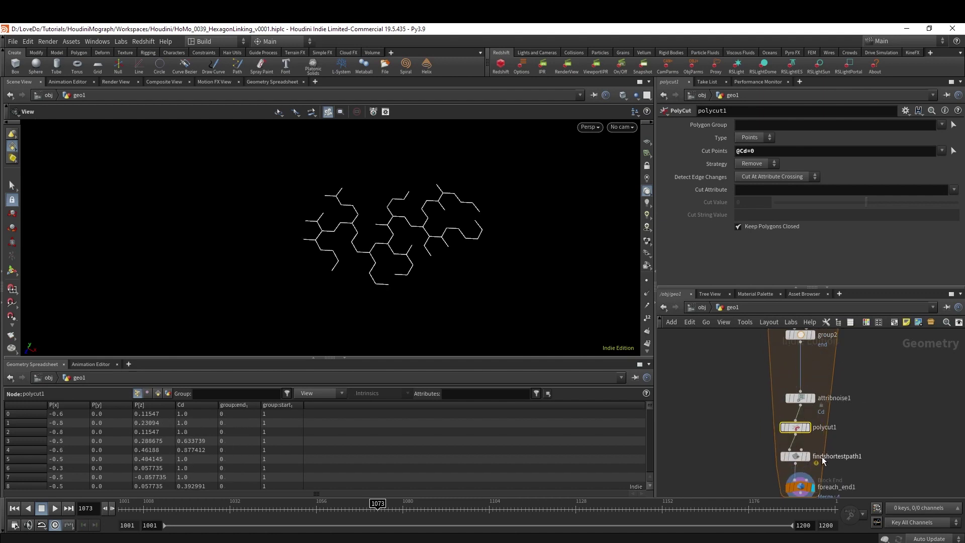
left_click(800, 397)
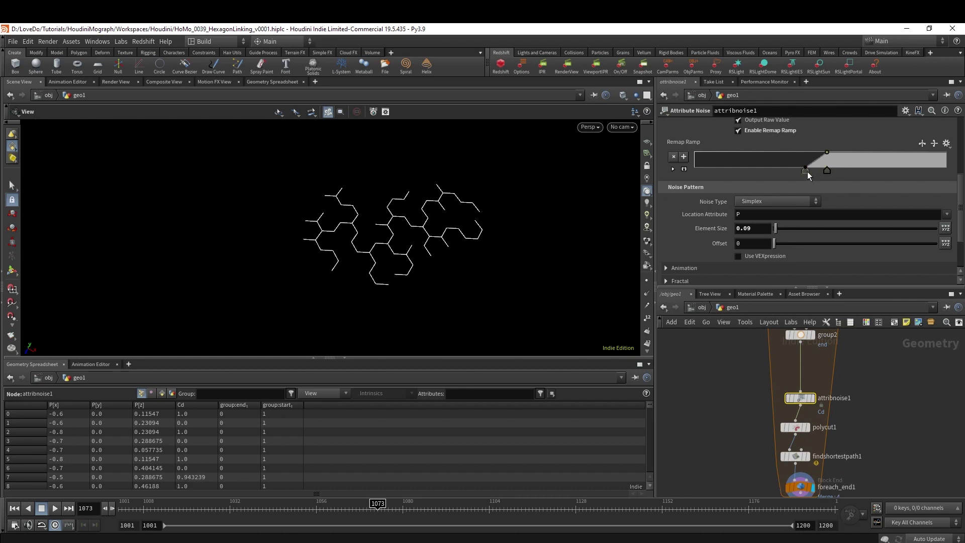
left_click_drag(807, 172, 790, 176)
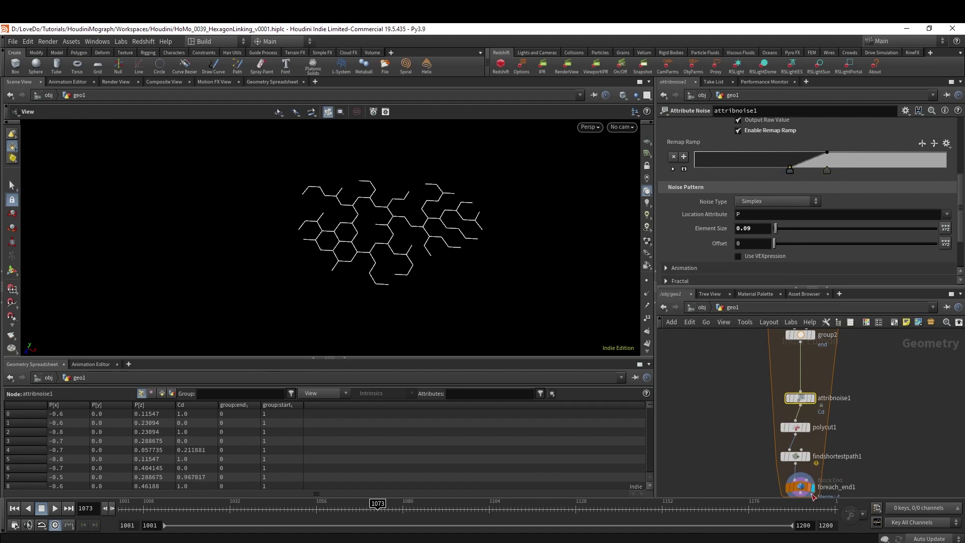
- Toggle the PolyCut node's bypass repeatedly to compare the paths with and without the cut
scroll(794, 431, "up", 2)
left_click(777, 424)
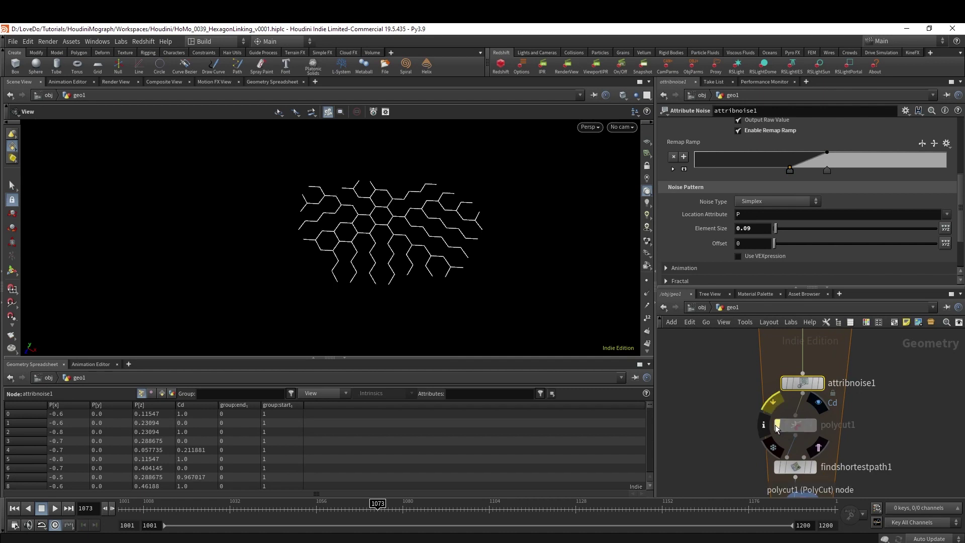
left_click(778, 424)
left_click(777, 425)
left_click(777, 425)
left_click(778, 425)
left_click(777, 424)
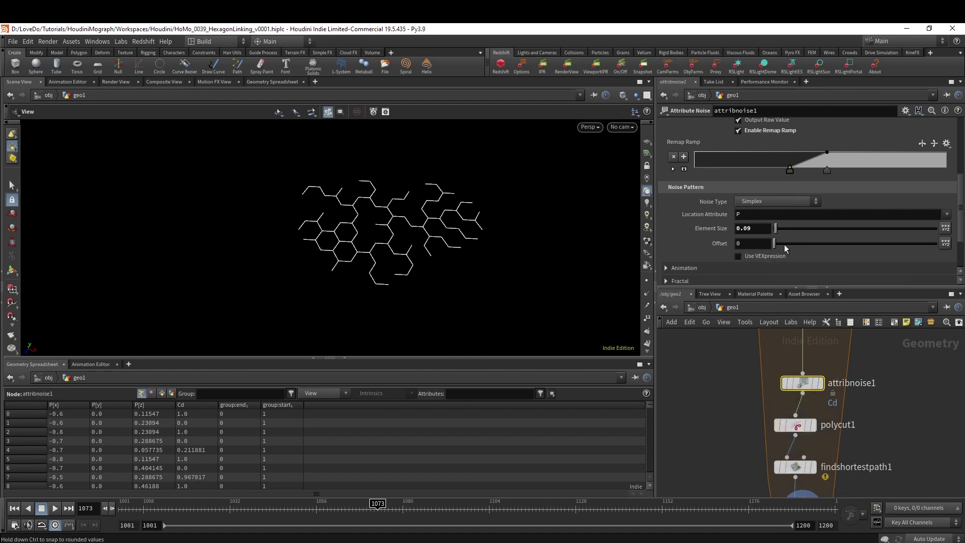
- Try out different noise offsets, return the offset to 0, and move both remap ramp keys slightly lower
mouse_move(785, 244)
left_mouse_down()
mouse_move(809, 245)
mouse_move(773, 245)
left_mouse_up()
left_click_drag(826, 170, 786, 176)
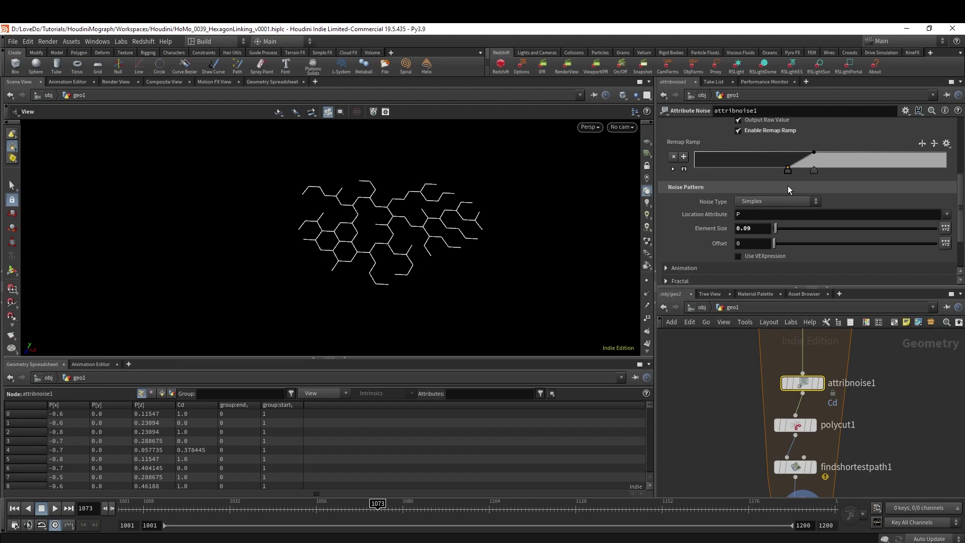
- Insert a Carve node between the Find Shortest Path node and the loop's end node
scroll(833, 422, "down", 1)
scroll(829, 415, "up", 2)
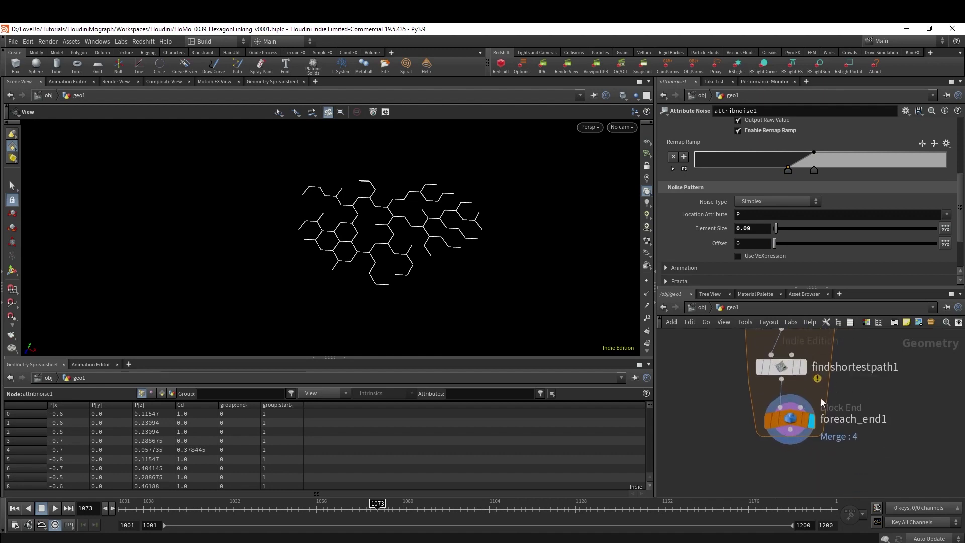
key("Tab")
type("carve")
key("Return")
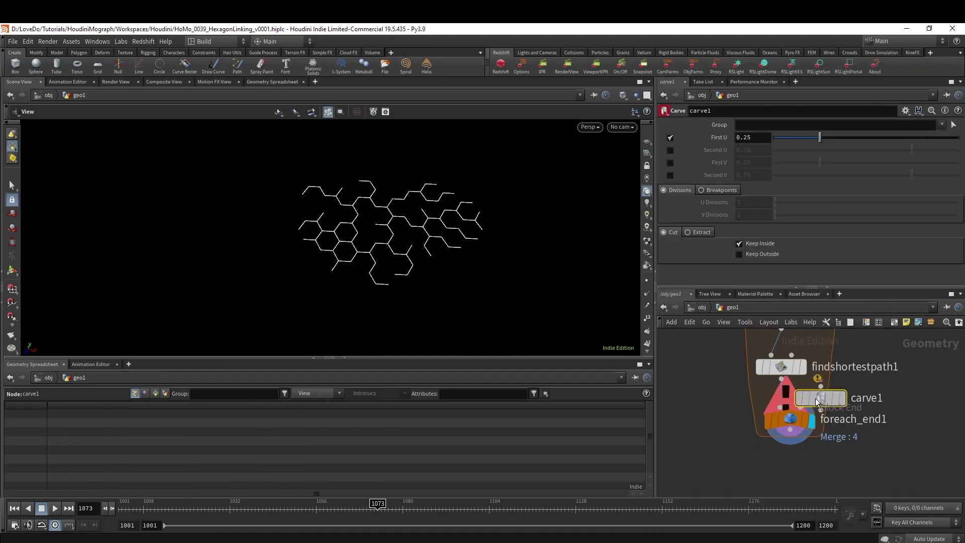
left_click(815, 397)
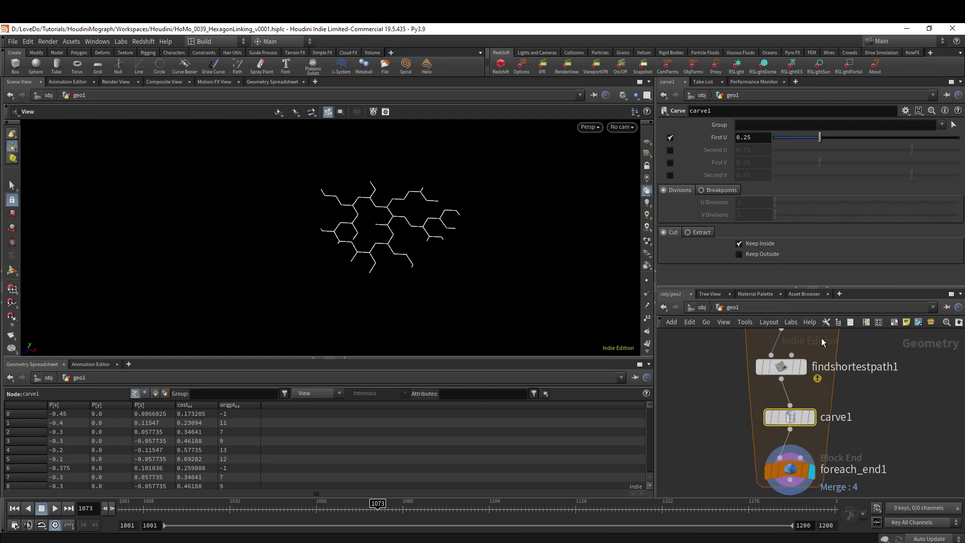
- Animate the Carve node's First U with the expression fit($F,1001,1080,1,0)
left_click(764, 142)
type("fit")
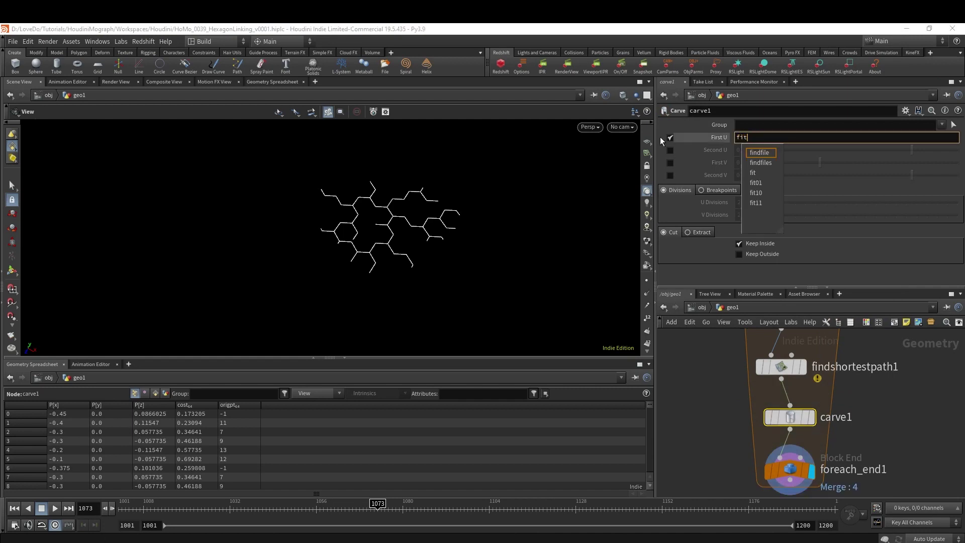
type("($F,10")
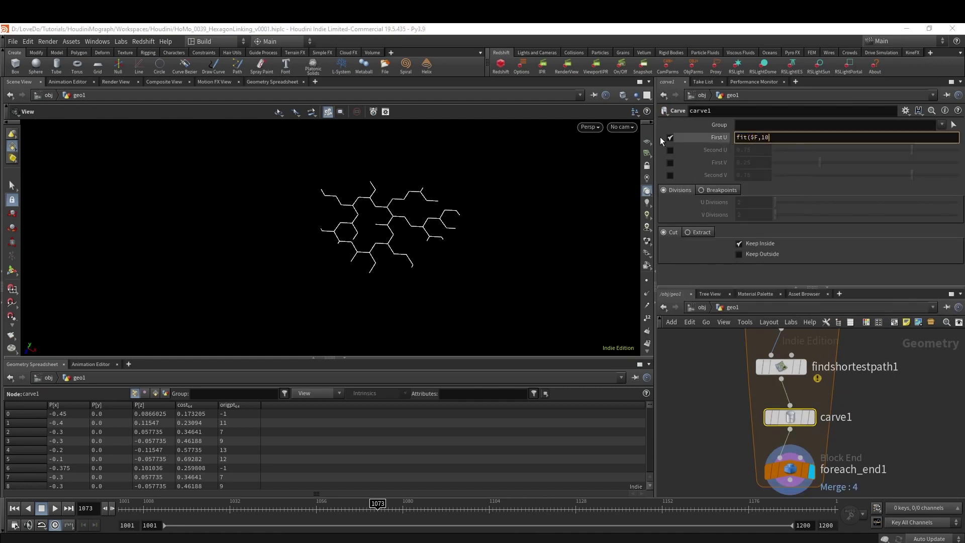
type("01,1080,1,0)")
key("Return")
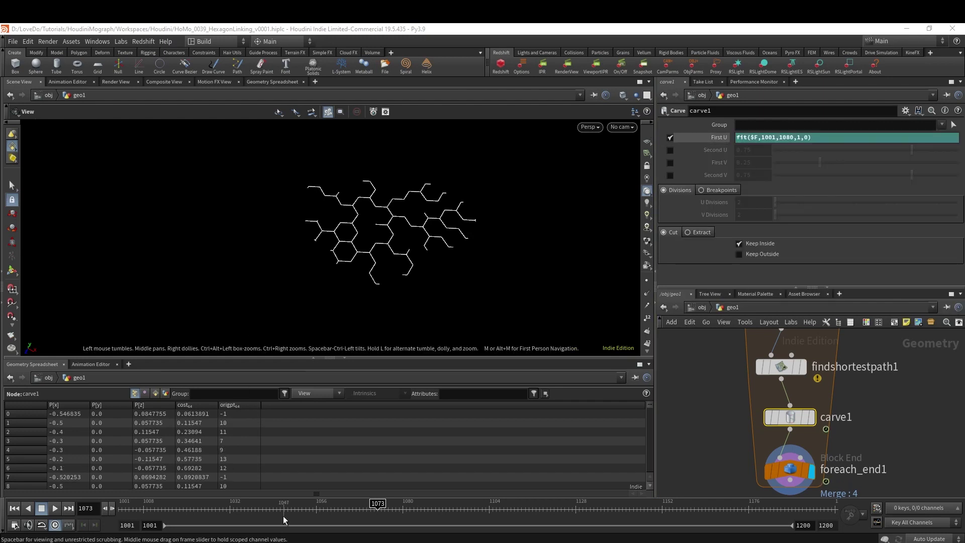
- Play the animation from the first frame to check how the carved paths grow
left_click_drag(263, 506, 121, 507)
left_click(54, 508)
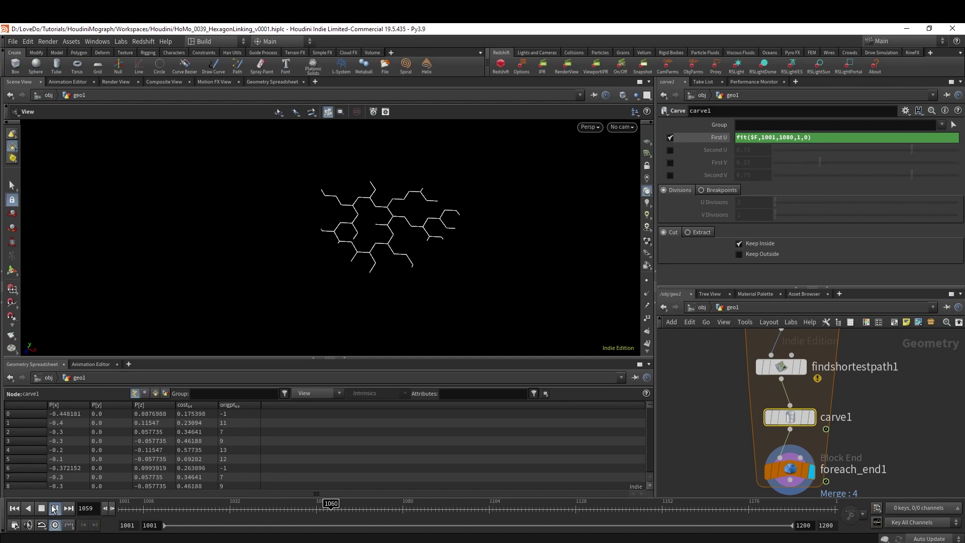
left_click(54, 508)
- Insert a Fuse node between the Carve node and the loop's end node
scroll(866, 468, "down", 2)
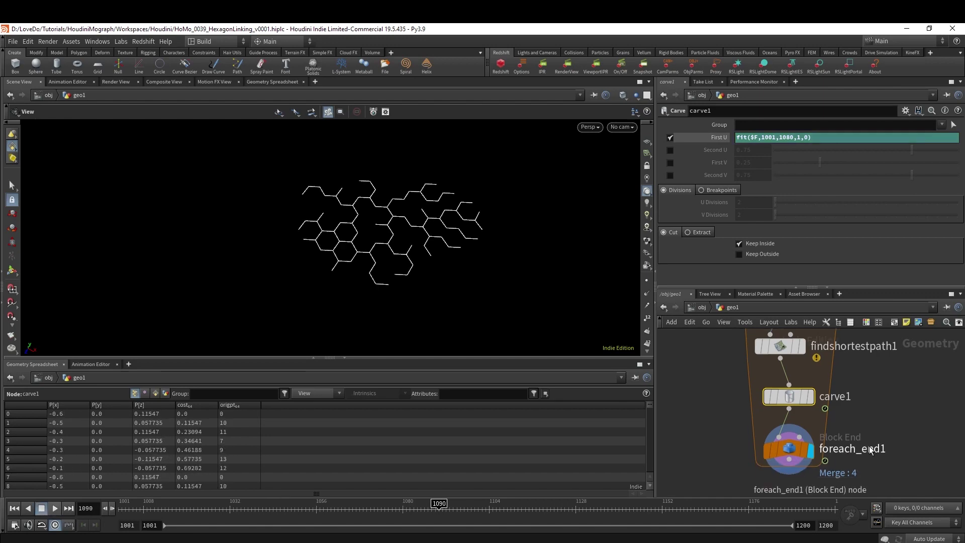
key("Tab")
type("fuse")
key("Return")
left_click(850, 455)
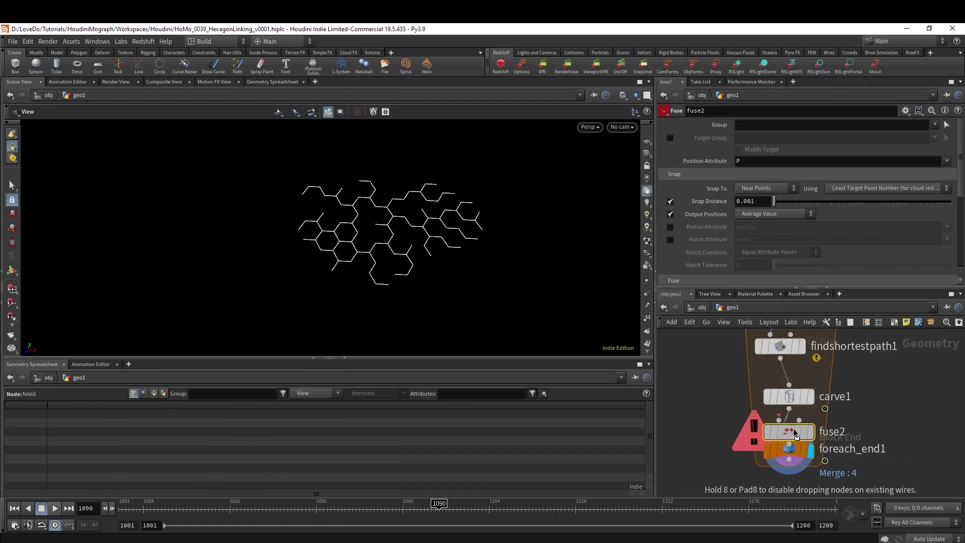
- Move the loop's end node further below the Fuse node to make room between them
scroll(850, 450, "down", 3)
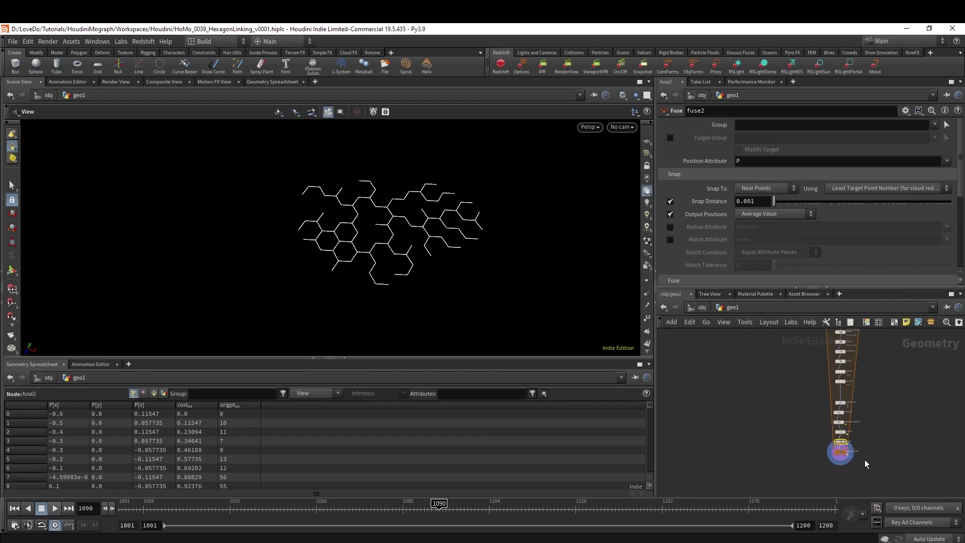
scroll(864, 459, "up", 2)
left_click(796, 437)
middle_click_drag(796, 436, 787, 421)
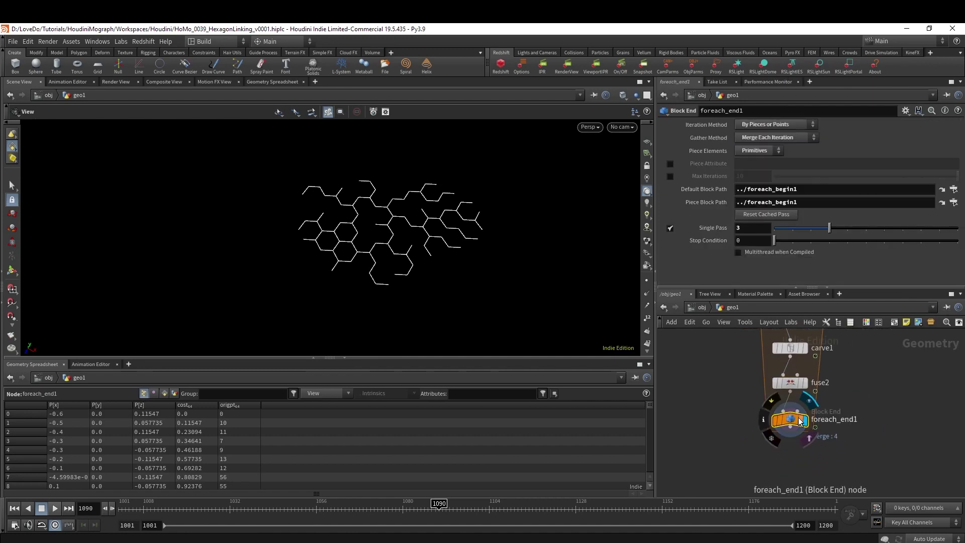
left_click_drag(787, 421, 787, 453)
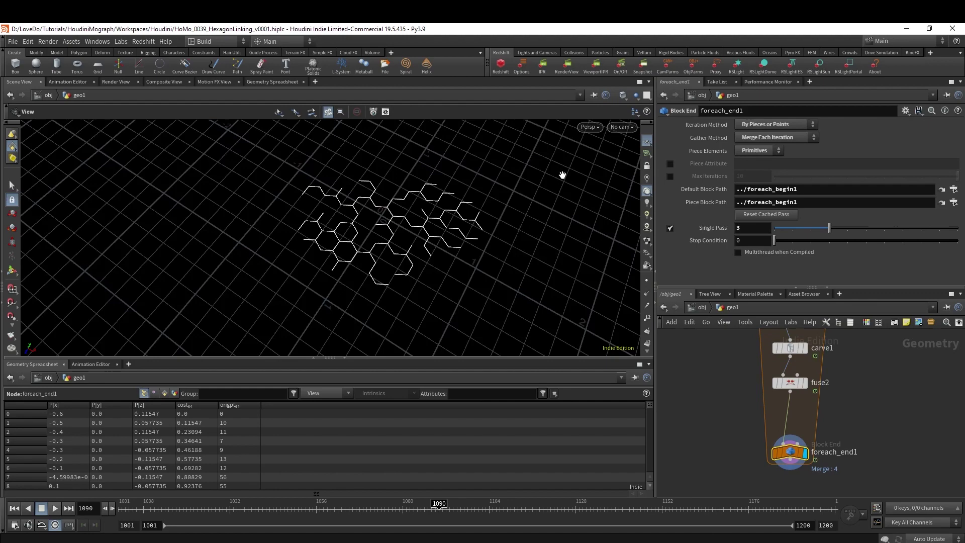
- Insert a Transform node between the Fuse node and the loop's end node
left_click_drag(562, 175, 338, 252)
scroll(339, 252, "down", 3)
scroll(803, 418, "up", 2)
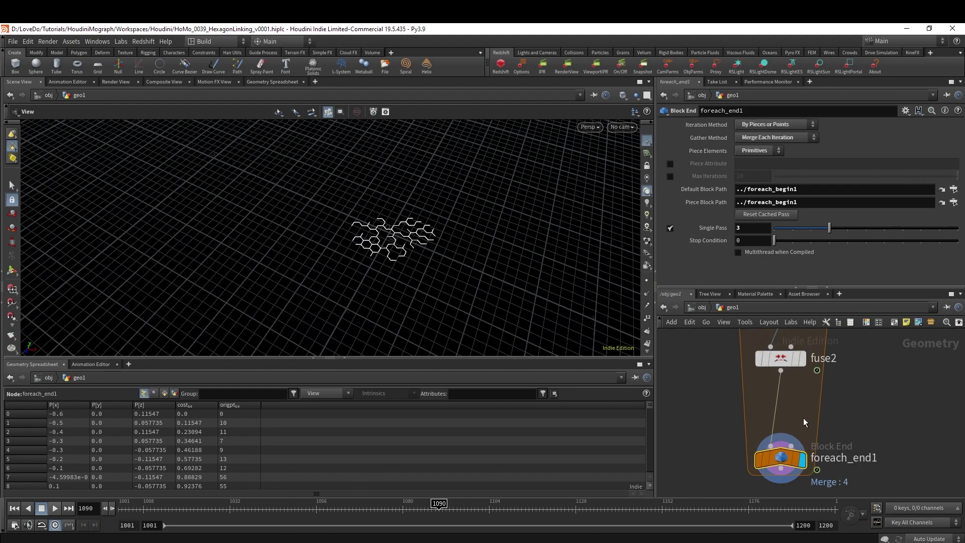
key("Tab")
type("transform")
key("Return")
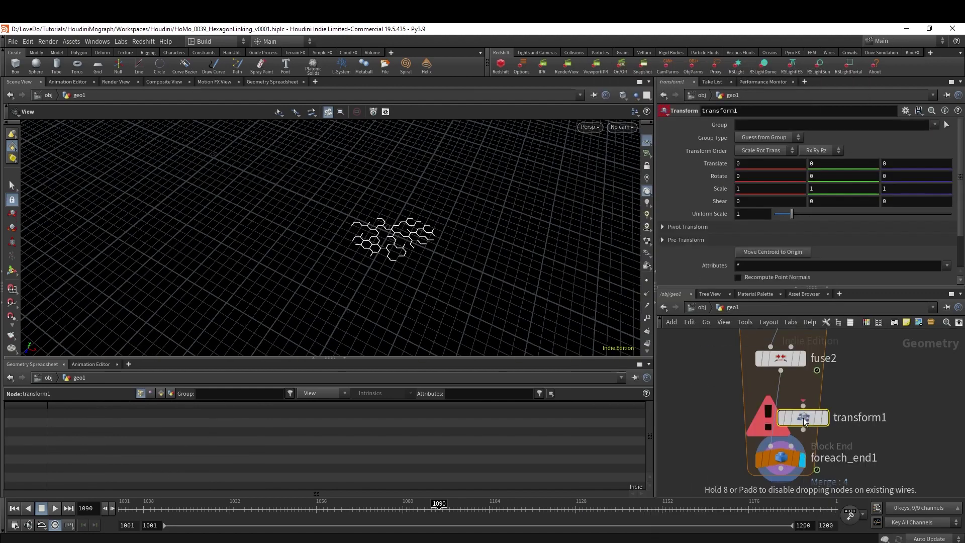
left_click(802, 418)
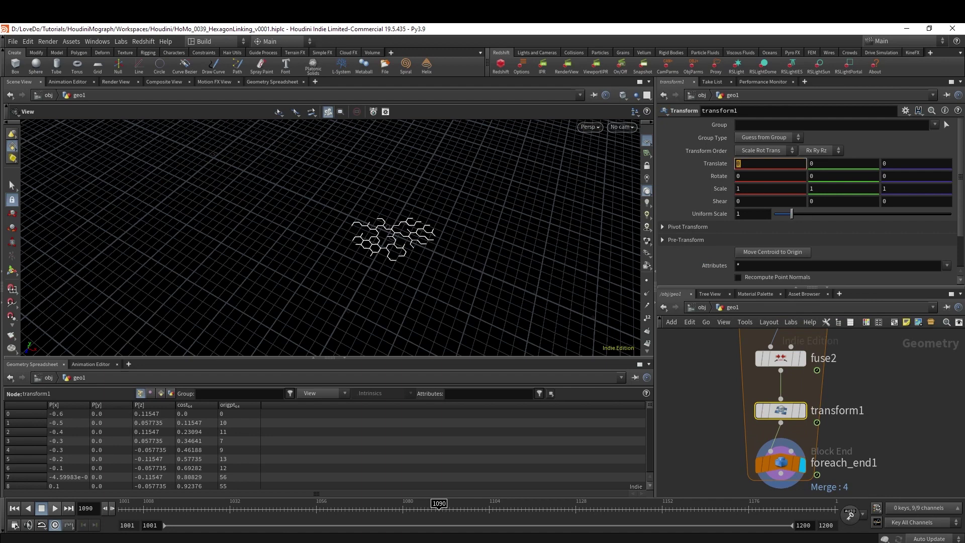
- Set the Transform node's Translate X to the expression -detail("../mover", "mover",0)
type("-detail(")
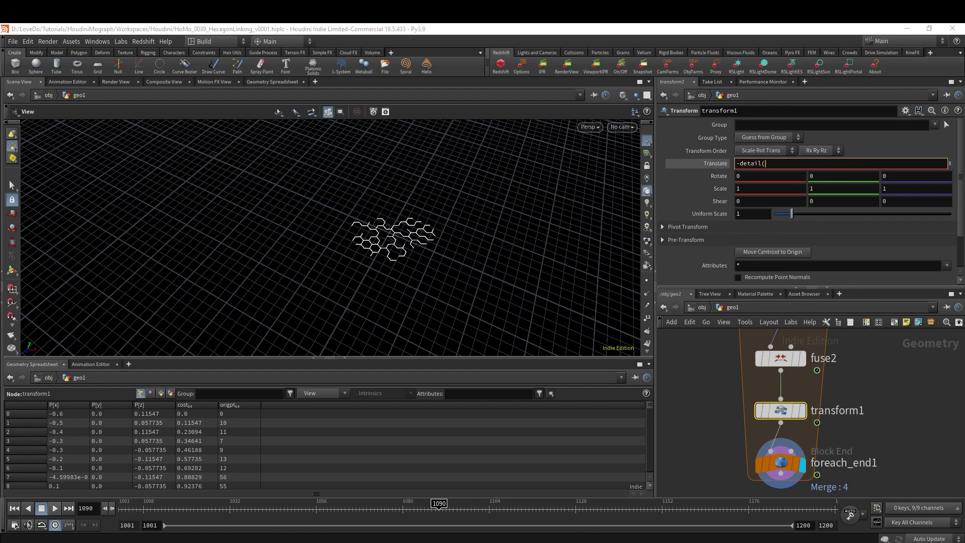
type("\"../mover")
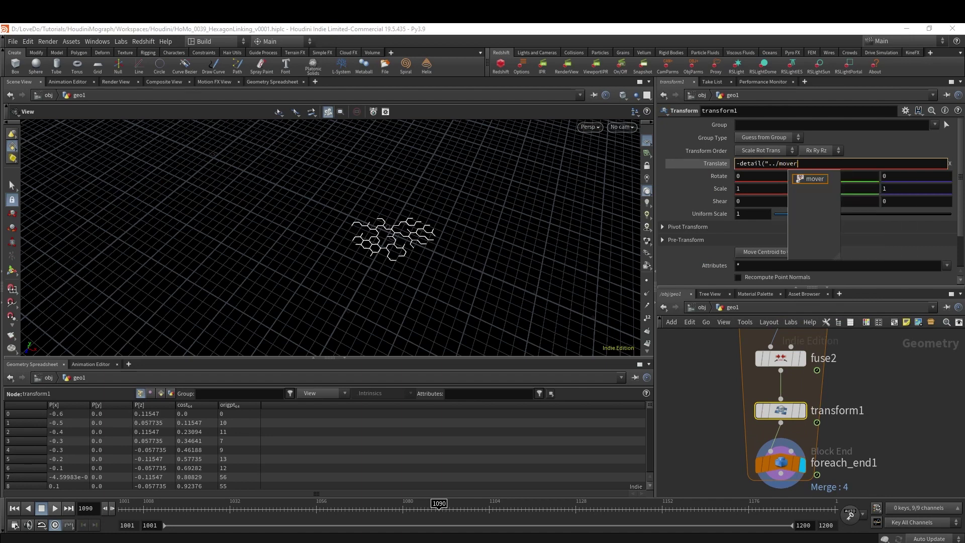
type("\",")
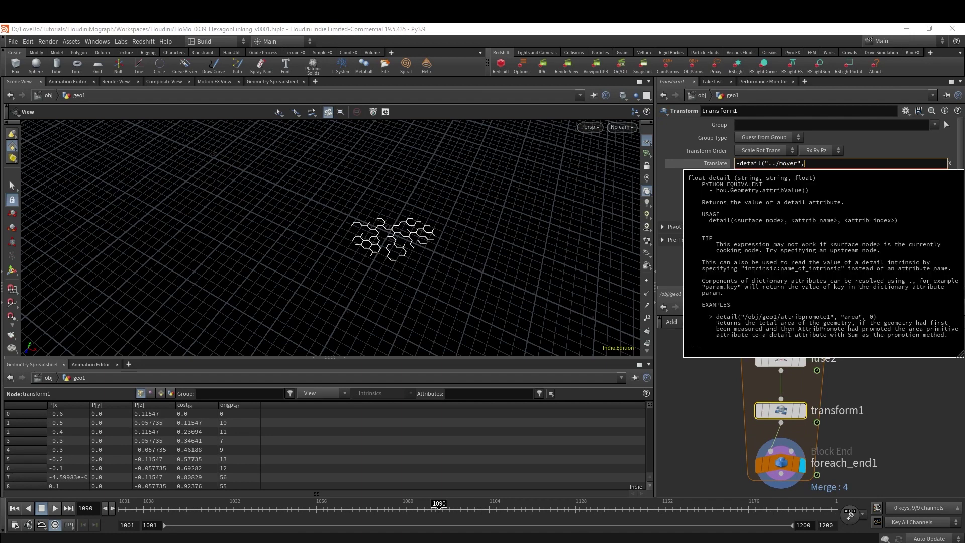
type(" \"mover")
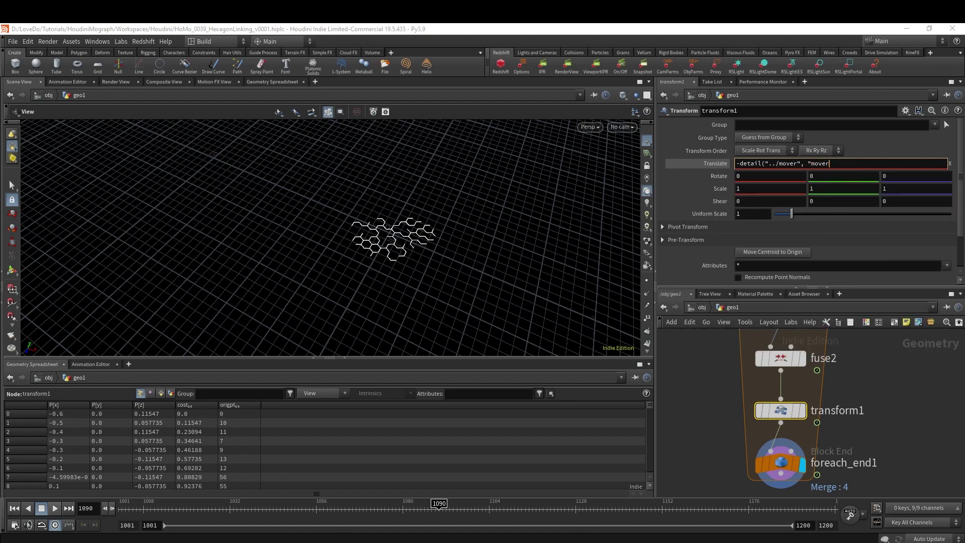
type("\",0")
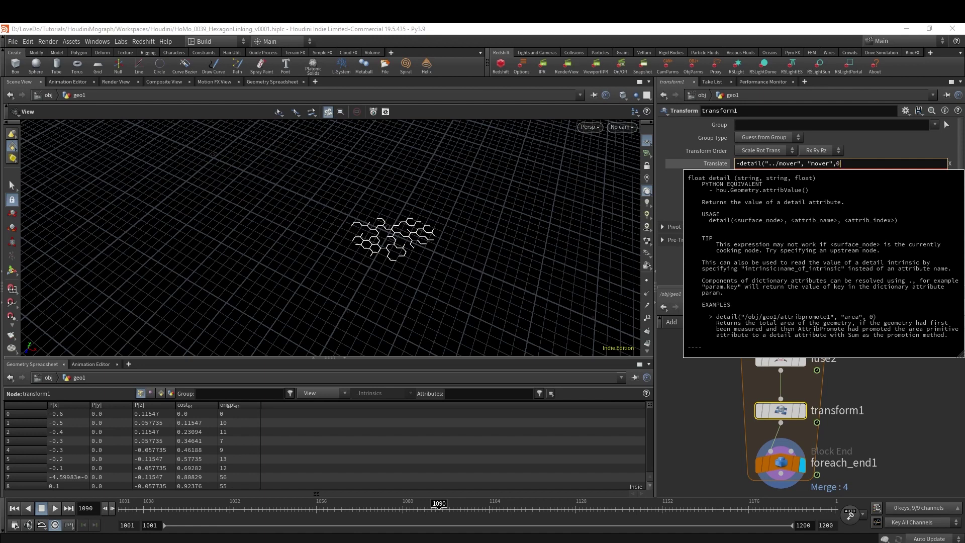
key("Return")
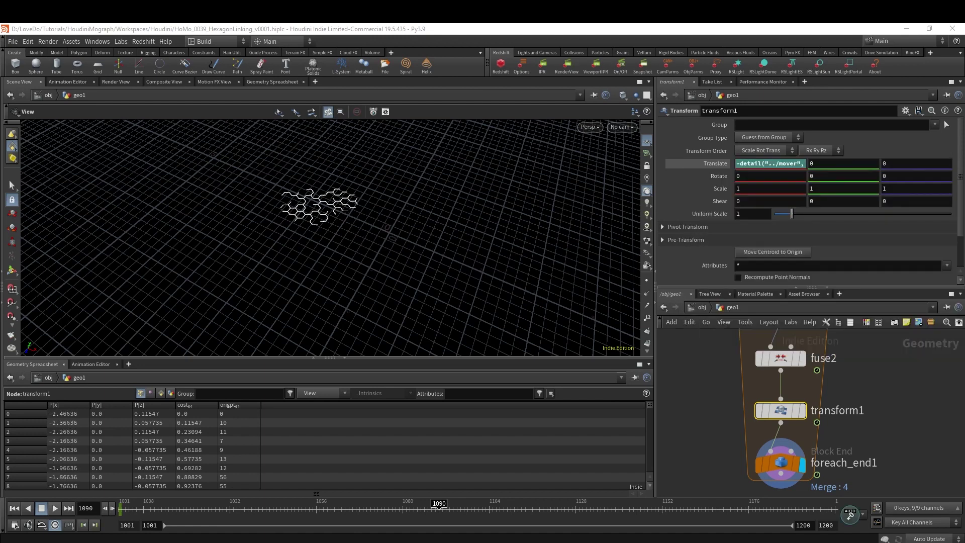
- Give Translate Y and Z the same detail expression, using attribute index 1 for Y and 2 for Z
scroll(847, 480, "down", 8)
middle_click_drag(848, 401, 825, 458)
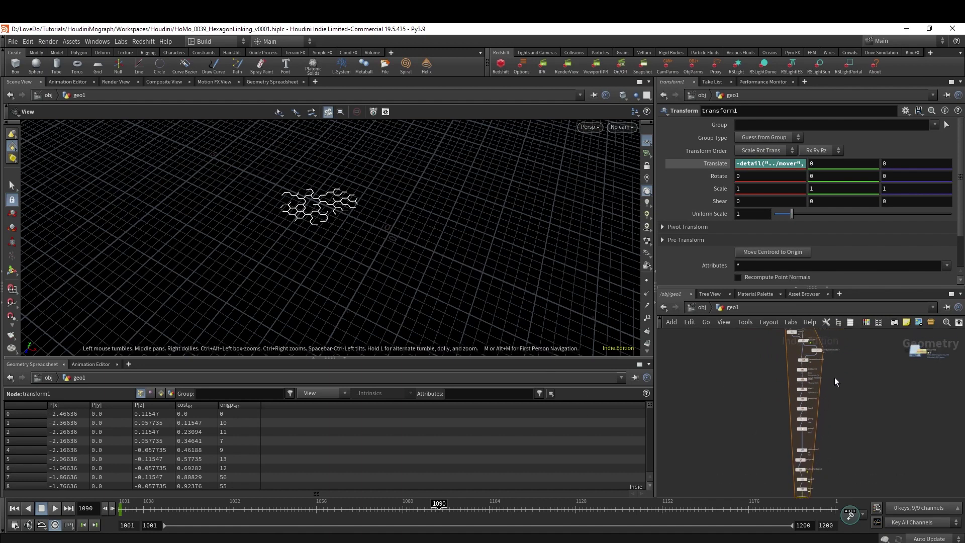
scroll(833, 397, "up", 3)
left_click(753, 165)
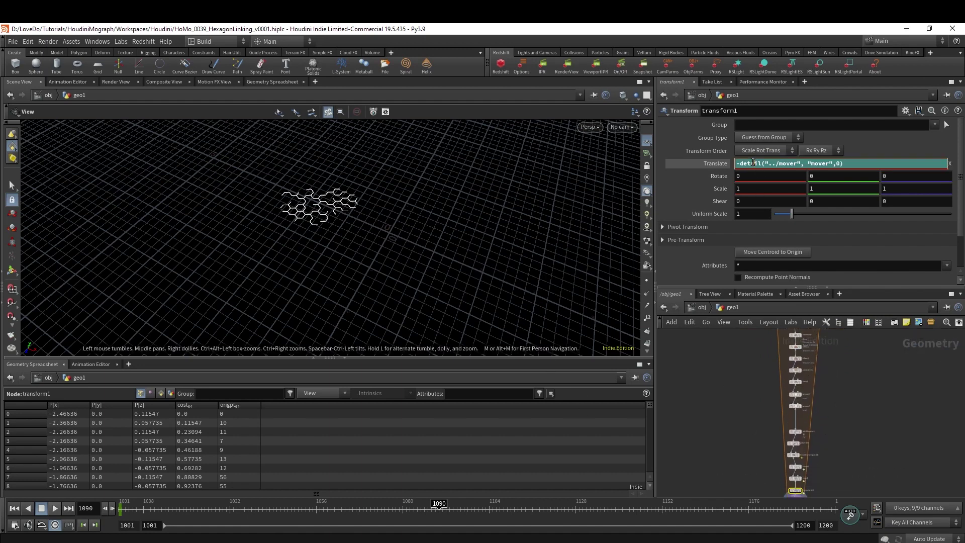
left_click(832, 174)
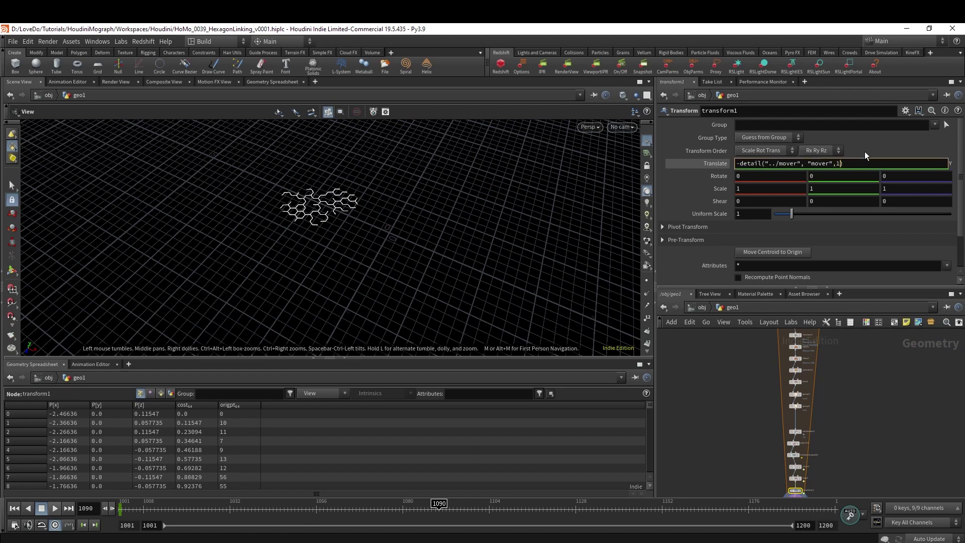
key("Return")
left_click(880, 164)
left_click(858, 167)
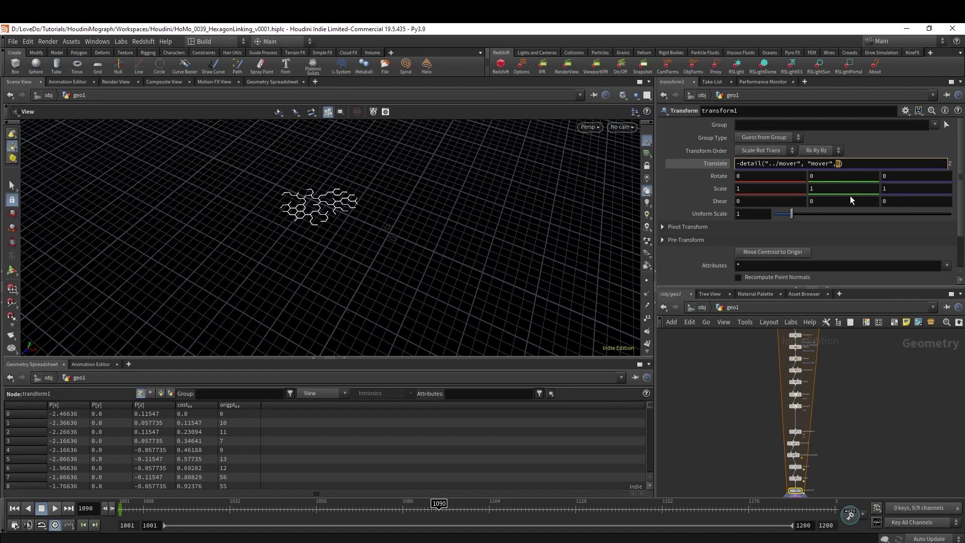
type("2")
key("Return")
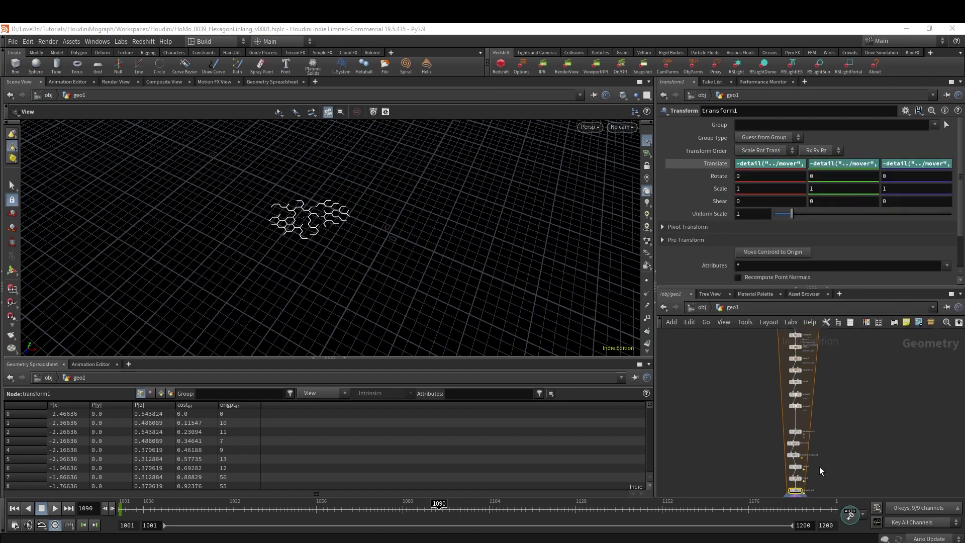
scroll(823, 478, "down", 1)
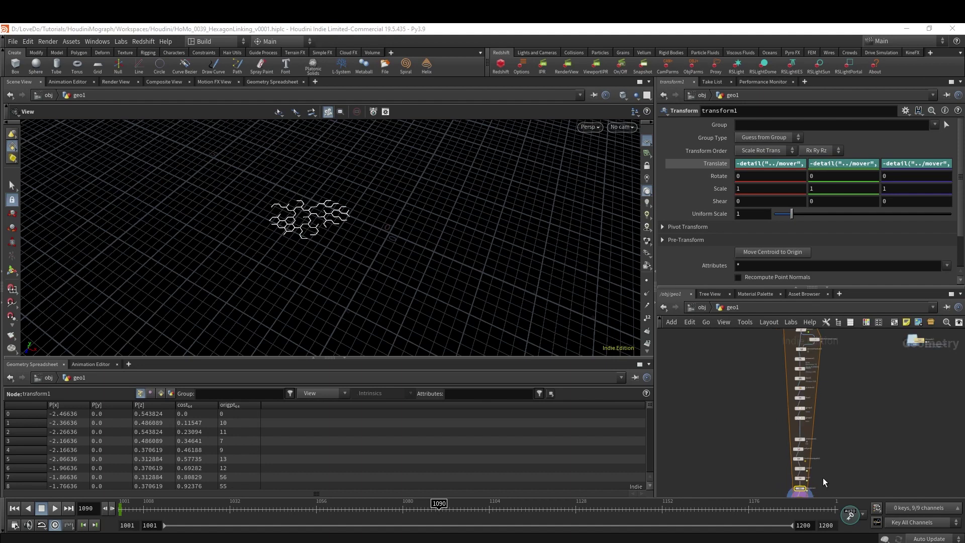
scroll(822, 487, "up", 1)
left_click_drag(822, 486, 764, 346)
scroll(767, 363, "up", 4)
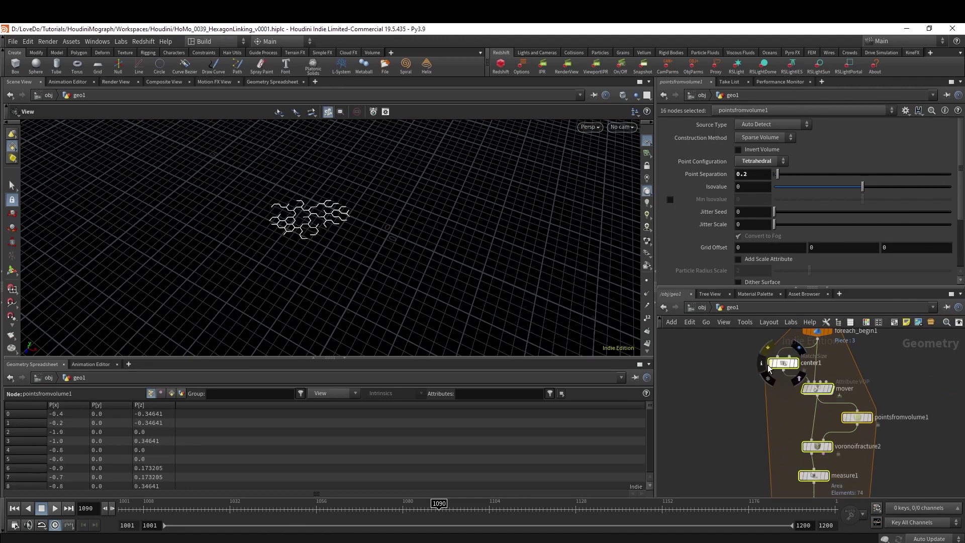
- Turn off Single Pass on the loop's end node to process all pieces
scroll(813, 388, "down", 3)
scroll(765, 392, "up", 3)
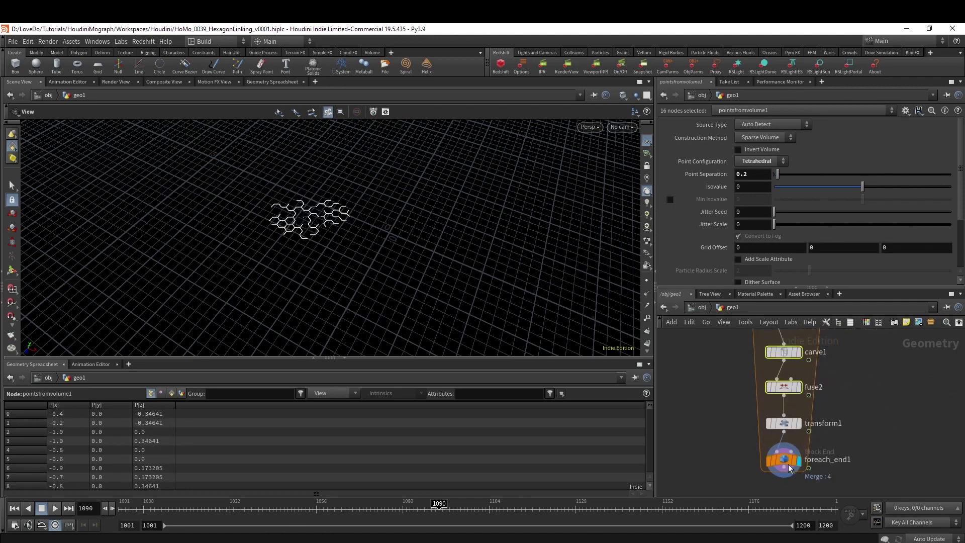
left_click(782, 457)
left_click(670, 228)
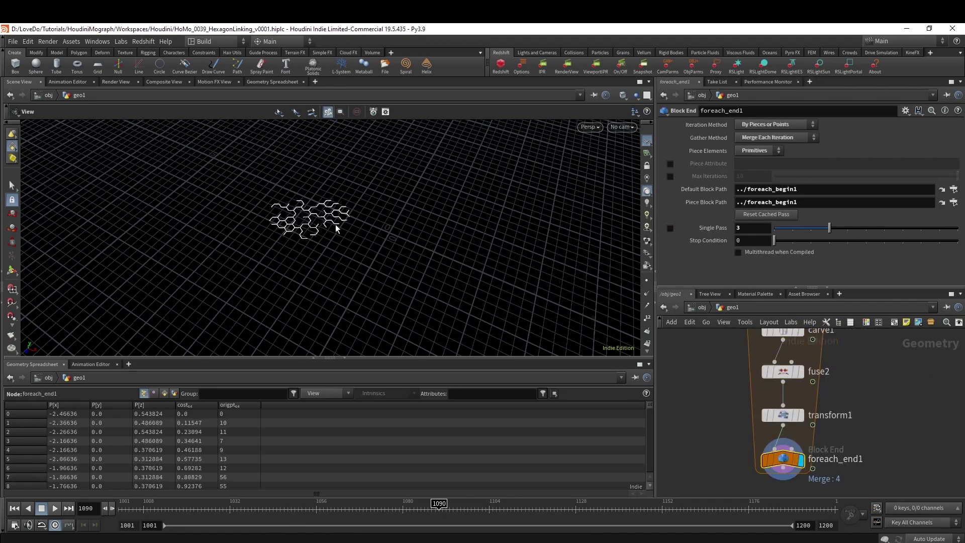
- Hide the viewport's reference grid and scrub through the timeline to check path growth on all pieces
left_click_drag(232, 515, 212, 513)
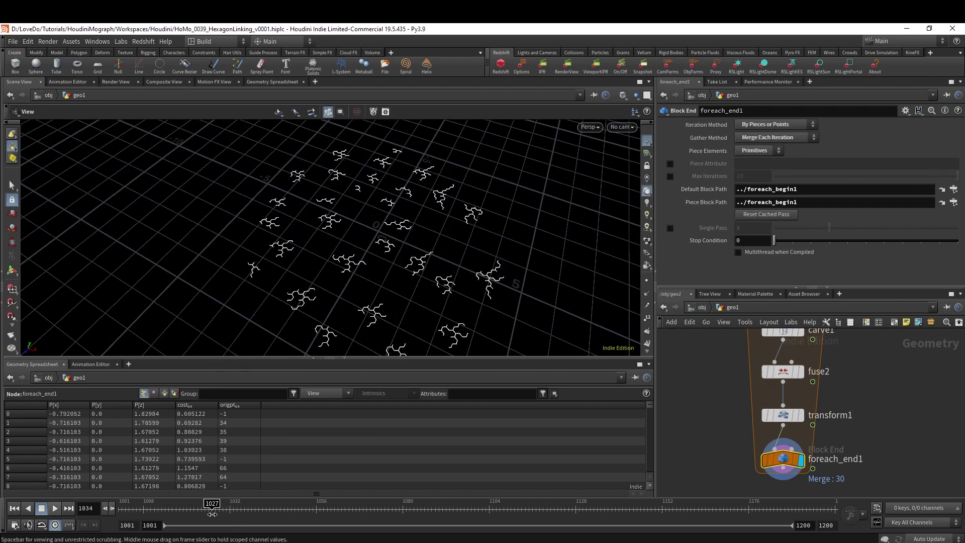
left_click(647, 142)
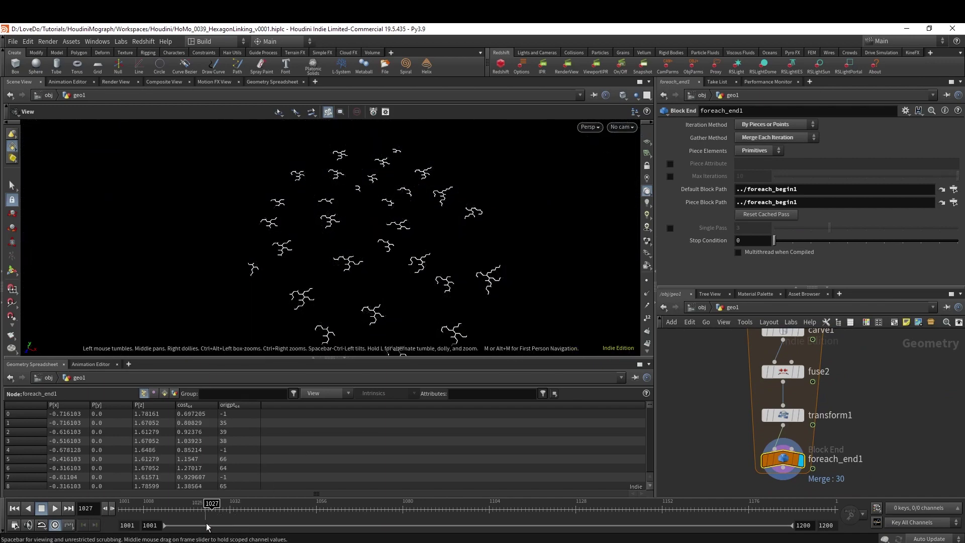
left_click(161, 509)
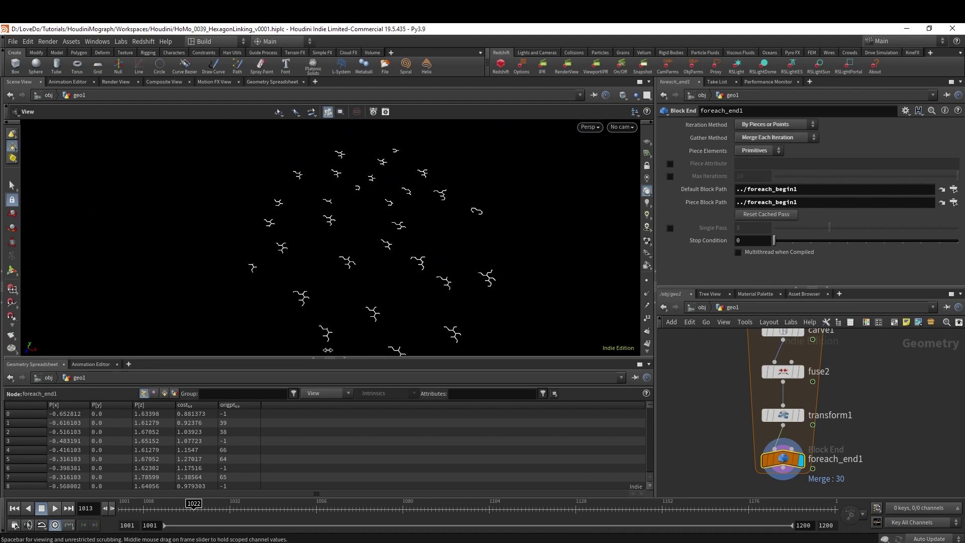
left_click_drag(193, 509, 394, 507)
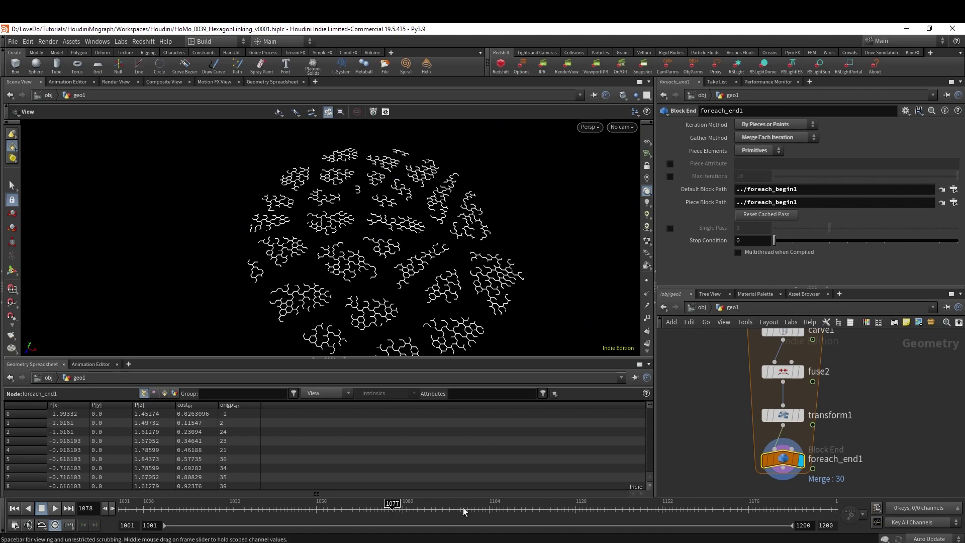
left_click(491, 509)
- Add a wire dot on the mover node's output and place a new Transform node beside it
middle_click_drag(874, 332, 883, 450)
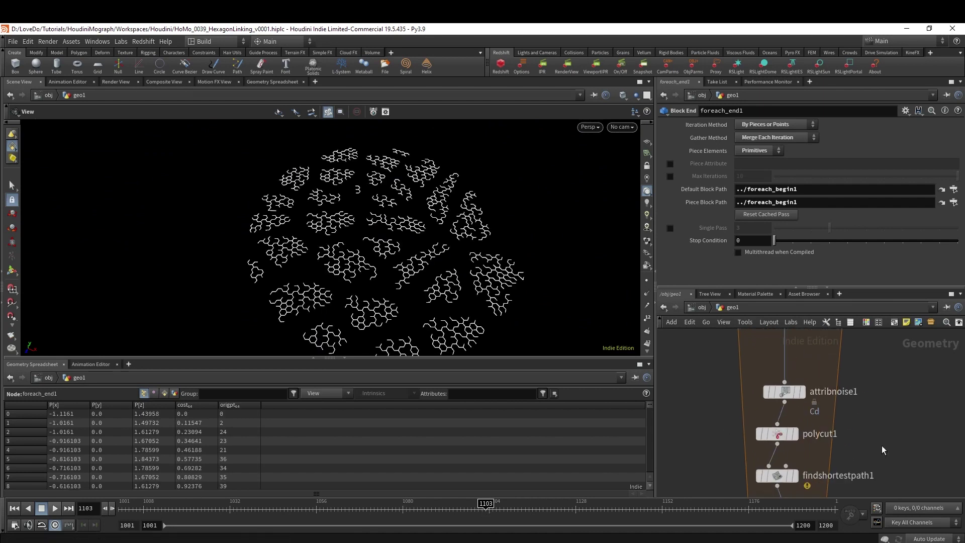
scroll(883, 450, "down", 2)
middle_click_drag(824, 316, 820, 418)
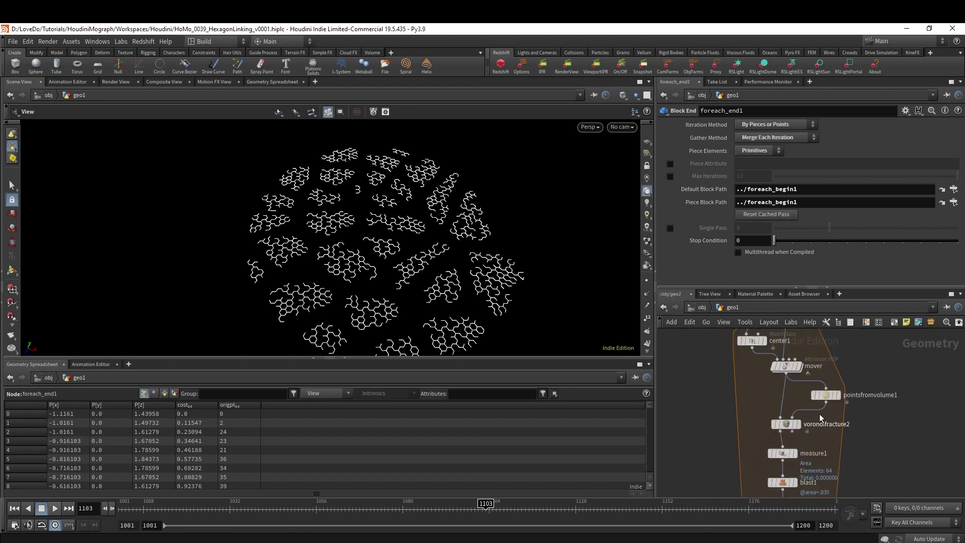
scroll(820, 417, "up", 2)
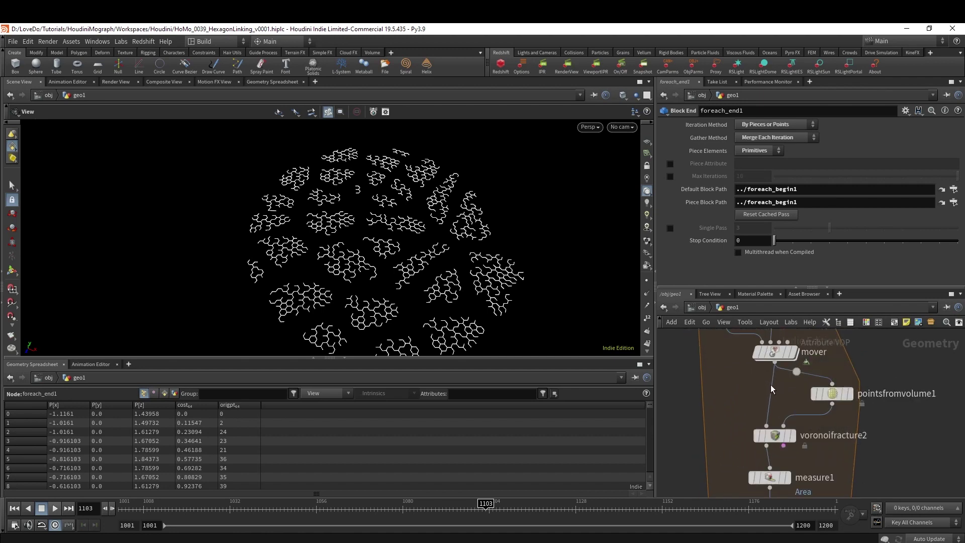
scroll(871, 372, "down", 1)
key("Tab")
type("tra")
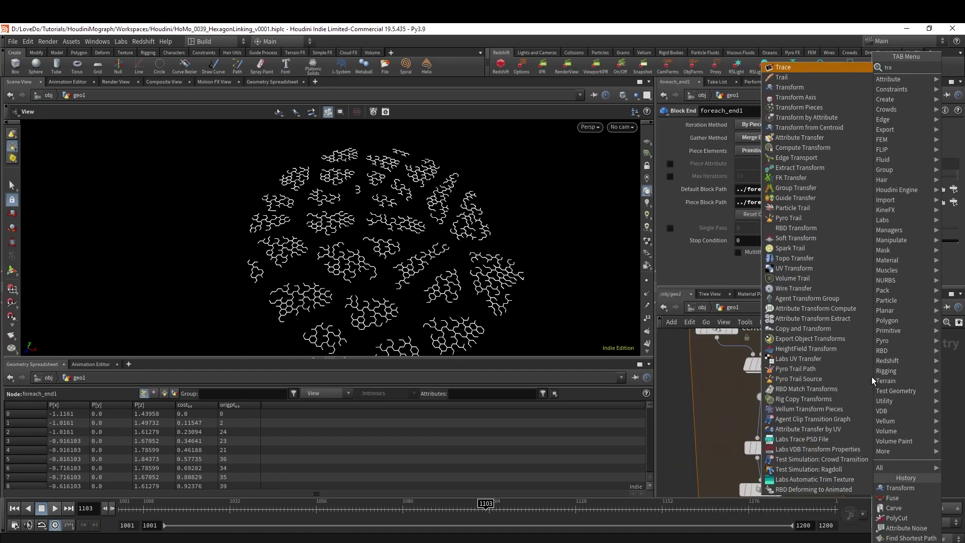
type("nsform")
key("Return")
left_click(871, 376)
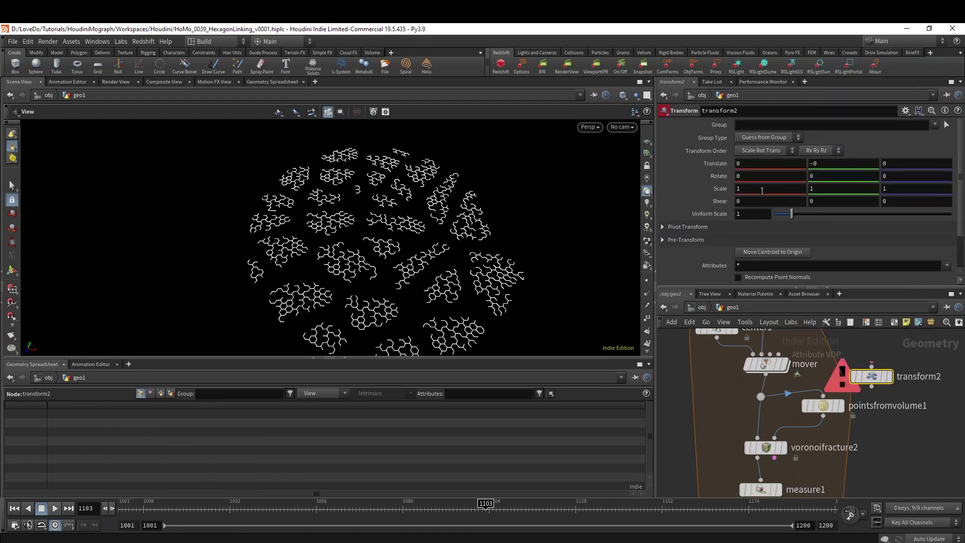
- Set the new Transform's Scale X and Z to 1.2 and insert it directly after the mover node
left_click(903, 187)
type(".2")
left_click_drag(871, 377, 764, 381)
- Orbit the view and scrub the timeline to check how the paths grow in the enlarged pieces
left_click_drag(484, 334, 401, 272)
scroll(789, 426, "down", 6)
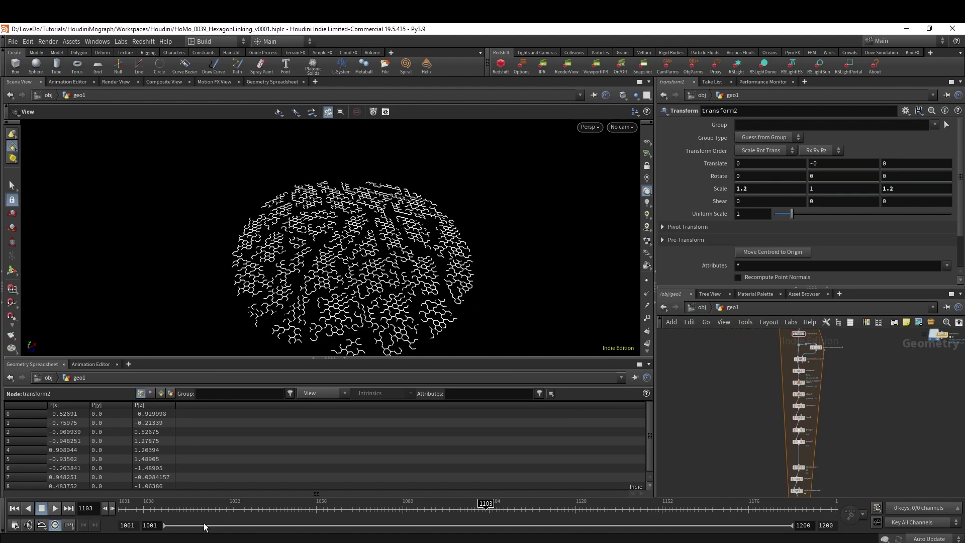
left_click(207, 507)
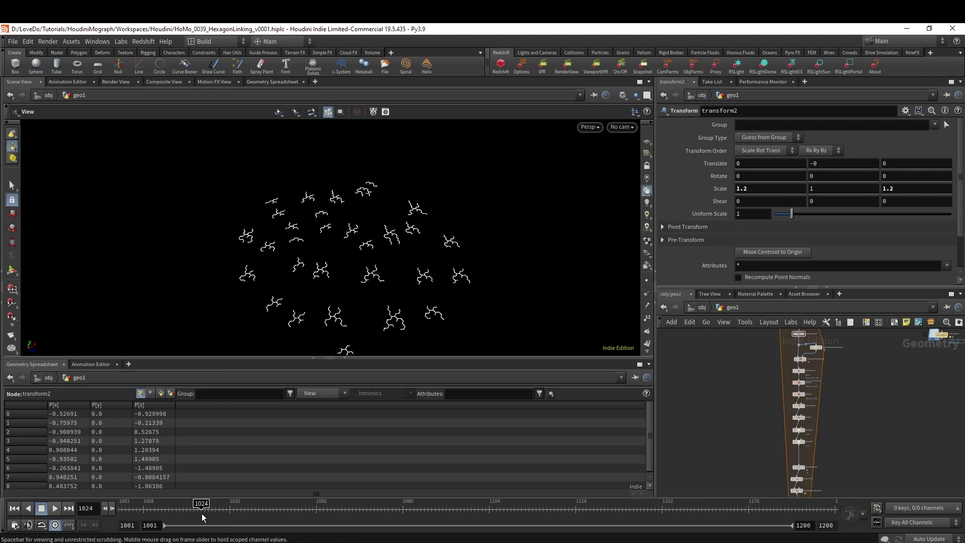
left_click(235, 506)
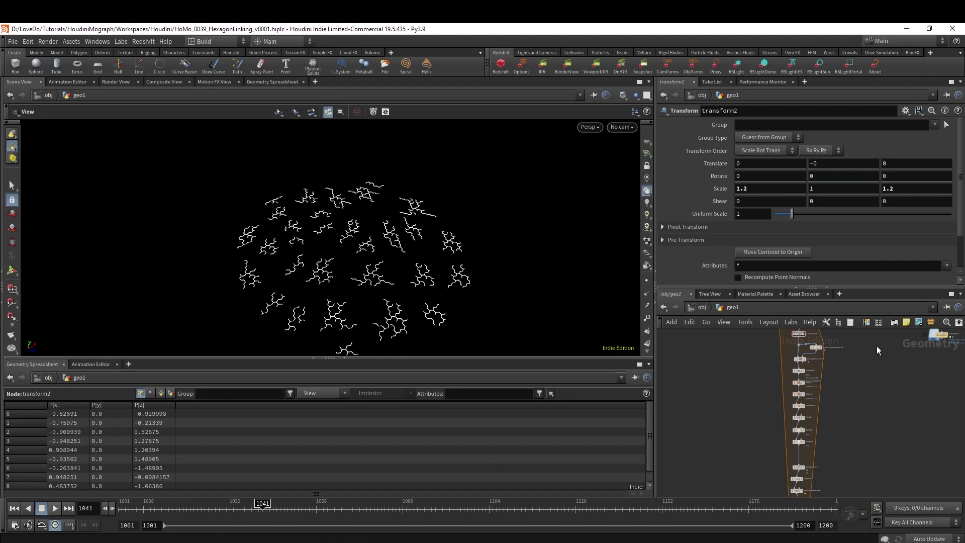
scroll(840, 428, "down", 3)
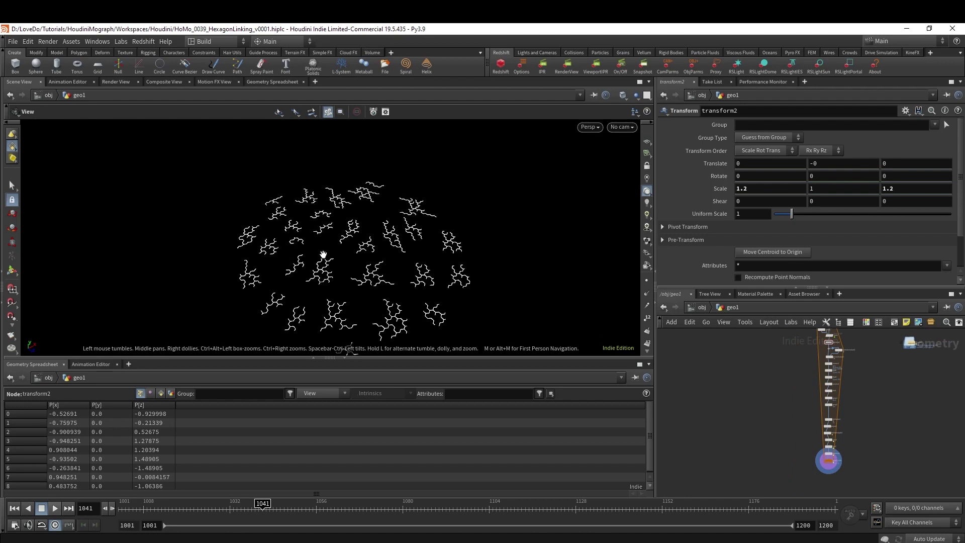
middle_click_drag(855, 375, 863, 423)
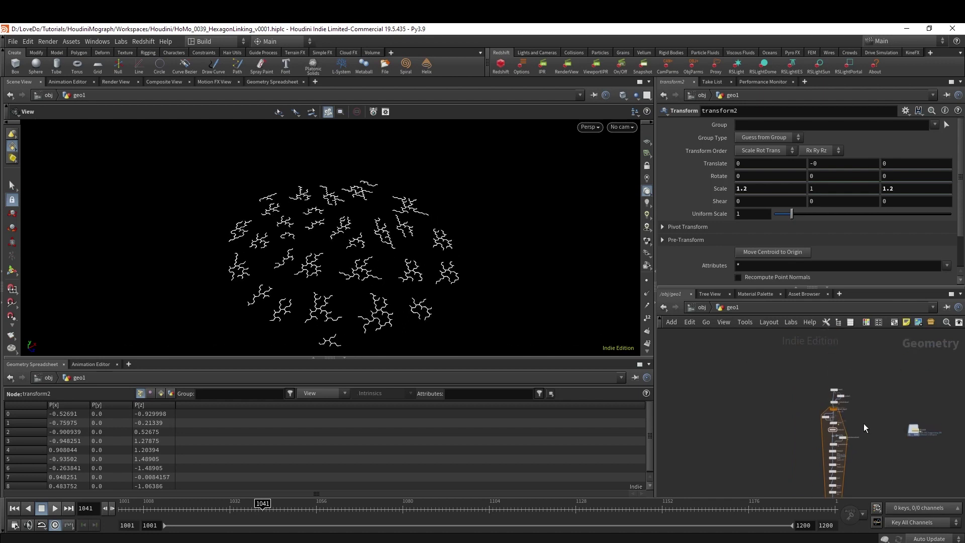
- Display voronoifracture1, insert a Point VOP between it and foreach_begin1, and open the VOP network
scroll(834, 417, "up", 5)
left_click(813, 401)
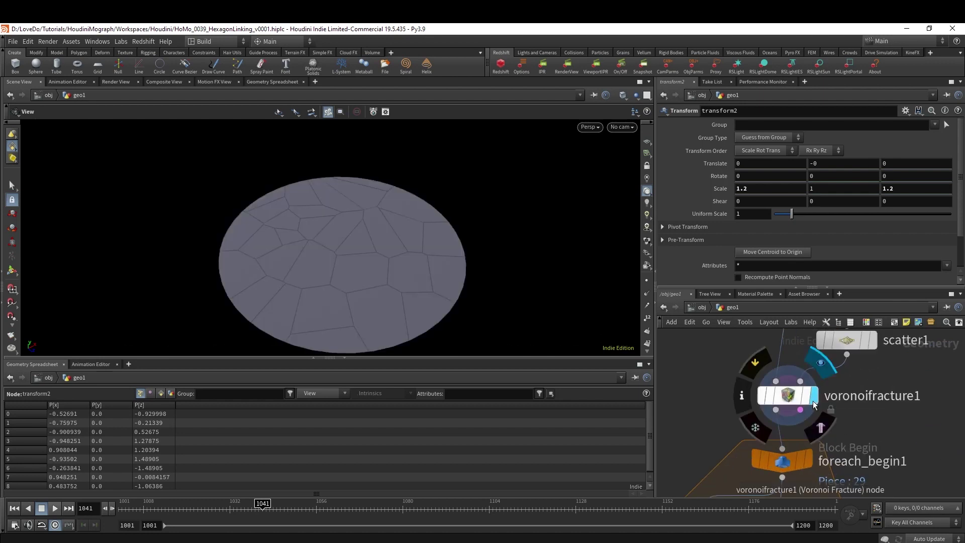
left_click(812, 399)
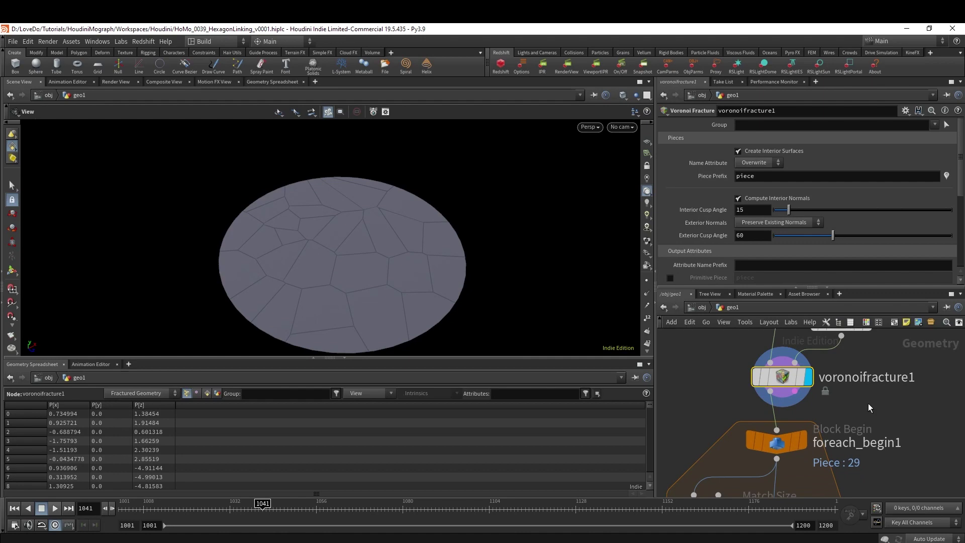
key("Tab")
type("attribwrangle")
key("Return")
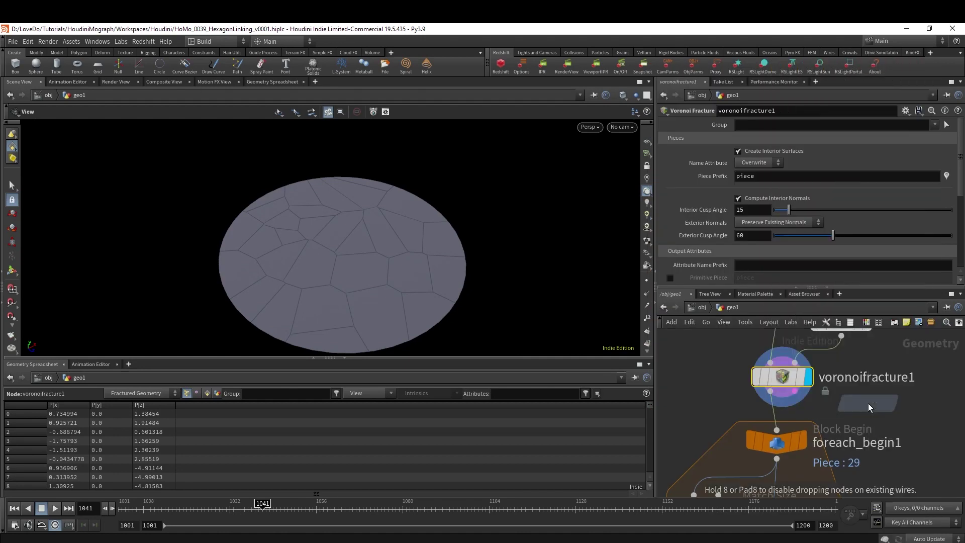
left_click(867, 402)
left_click_drag(867, 403, 777, 436)
double_click(775, 436)
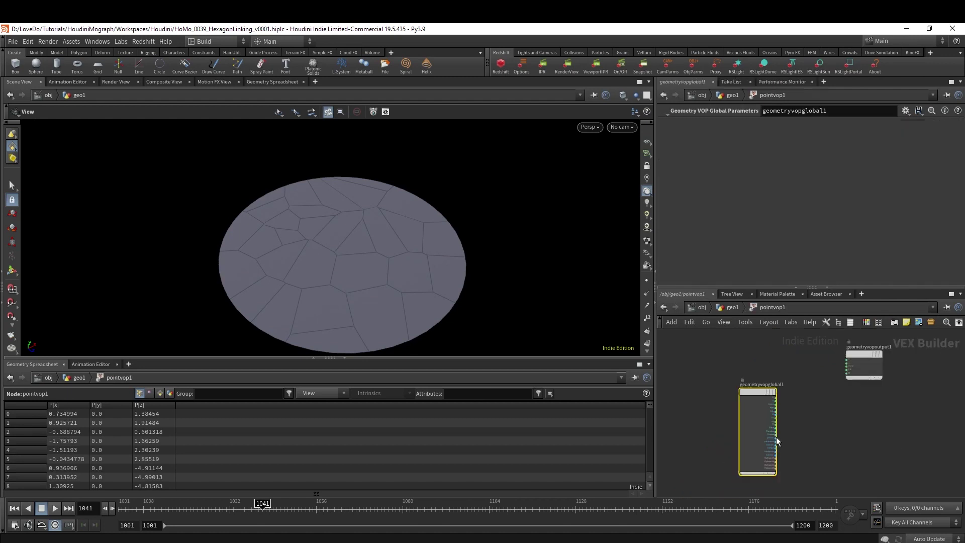
- Add a Distance node fed by the global point position P, measuring from the origin
left_click_drag(758, 385, 834, 394)
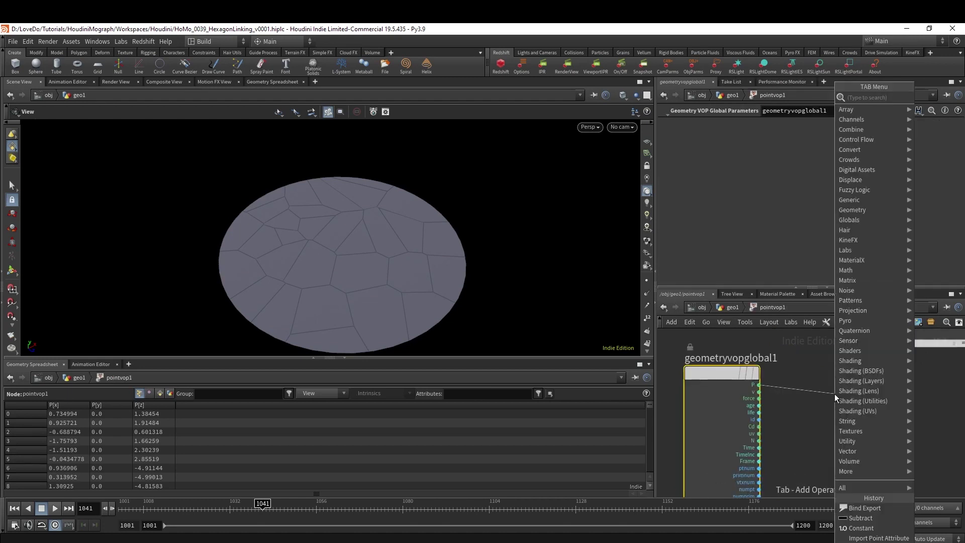
type("dis")
key("Return")
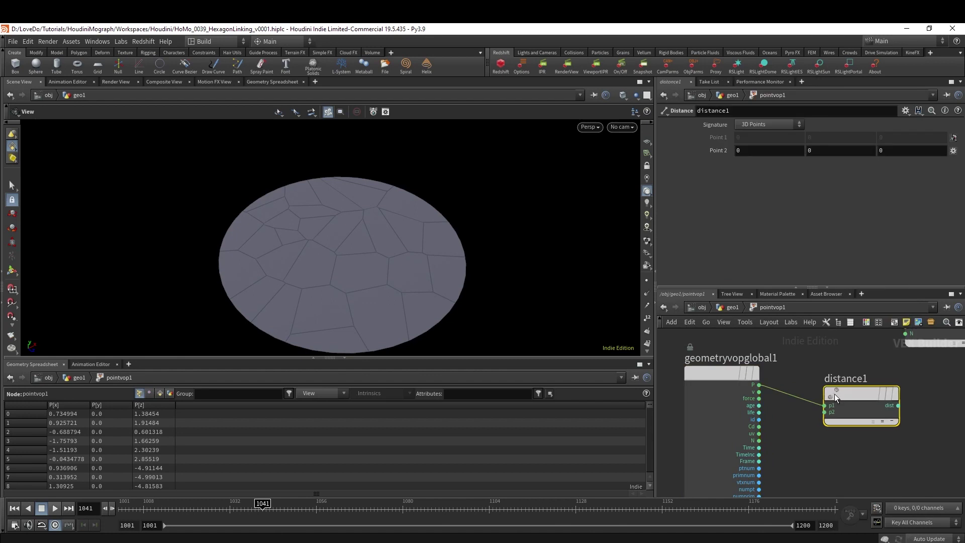
left_click_drag(834, 393, 831, 379)
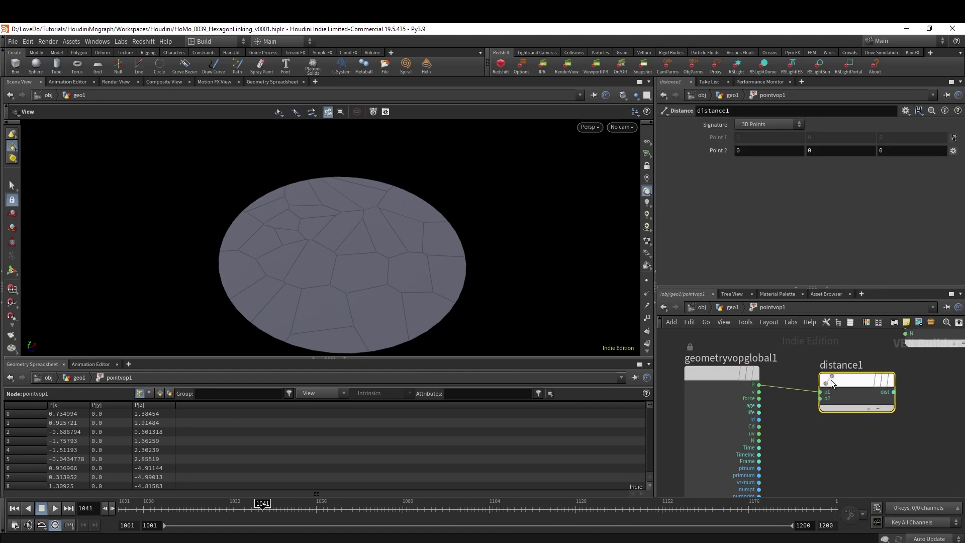
middle_click_drag(847, 433, 781, 440)
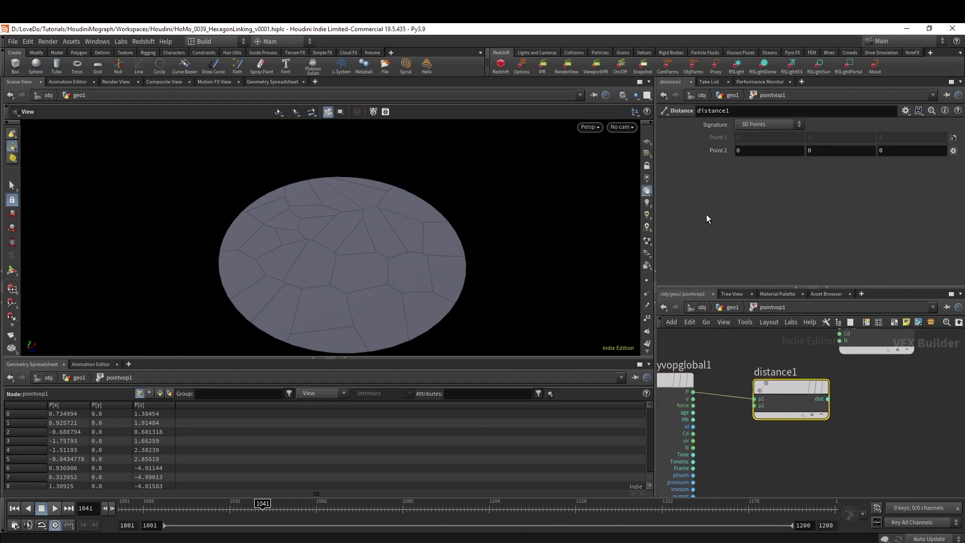
- Connect a Fit Range node to the distance output and set its Source Max to 5
middle_click_drag(844, 428, 820, 427)
left_click(801, 396)
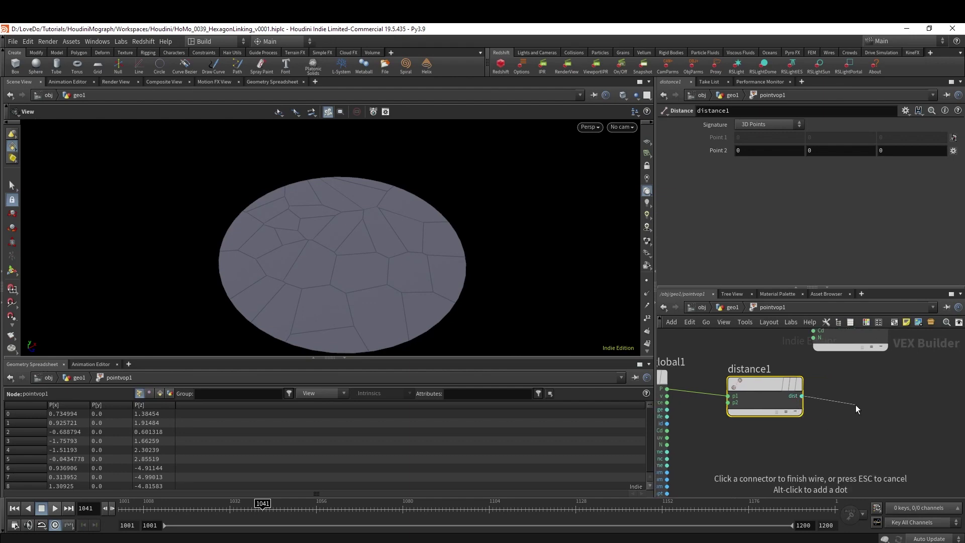
key("Tab")
type("fit")
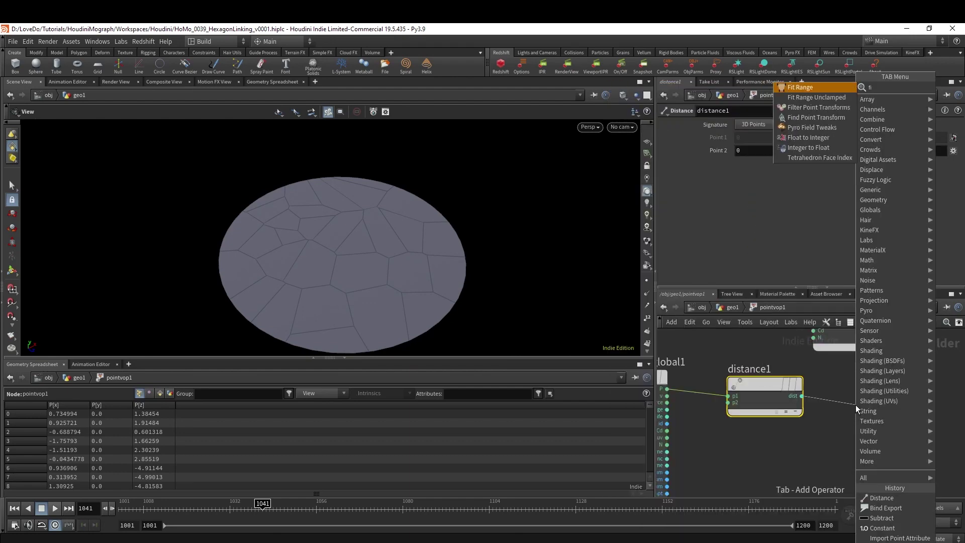
key("Return")
left_click_drag(888, 414, 886, 393)
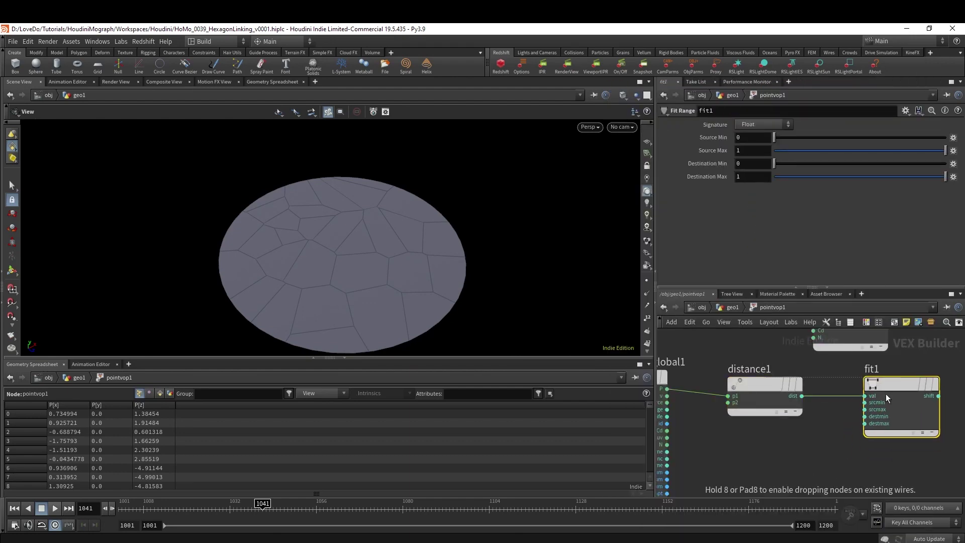
left_click(762, 153)
type("5")
key("Return")
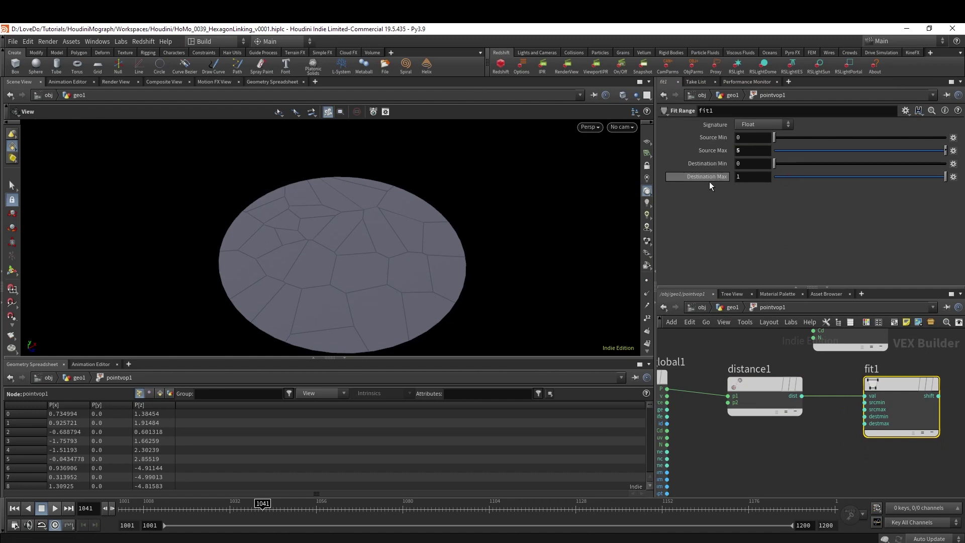
- Chain a second Fit Range after the first and set its Destination Max to -60
scroll(801, 423, "down", 4)
scroll(804, 427, "up", 5)
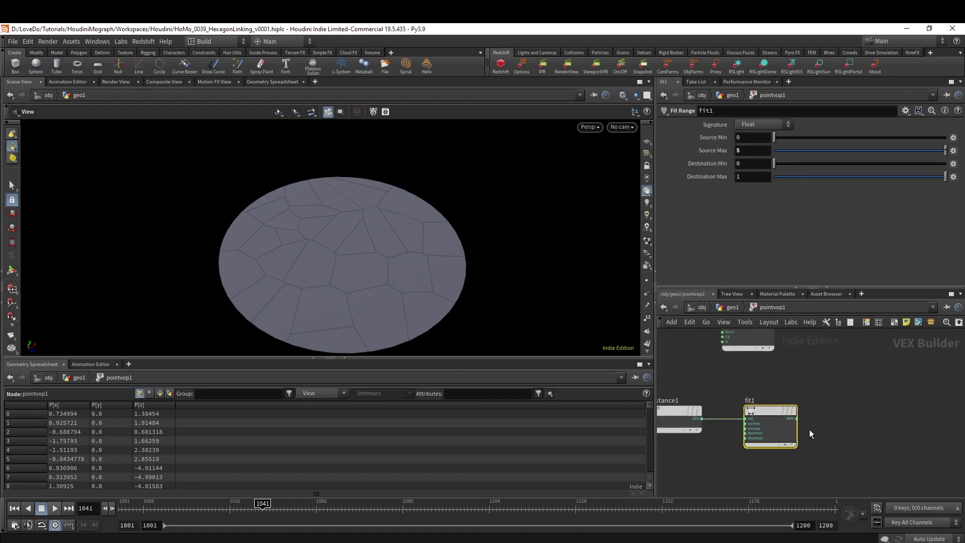
left_click(785, 416)
key("Tab")
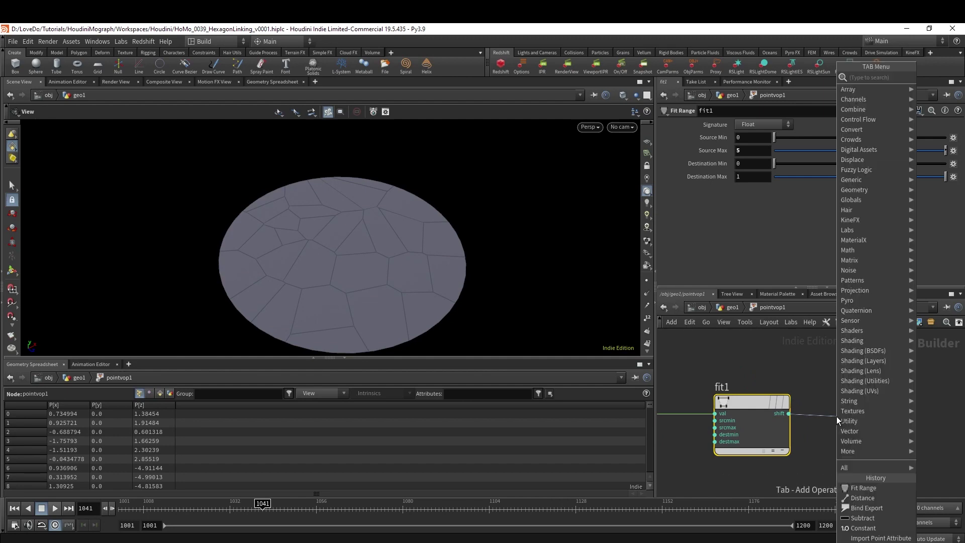
type("fit")
key("Return")
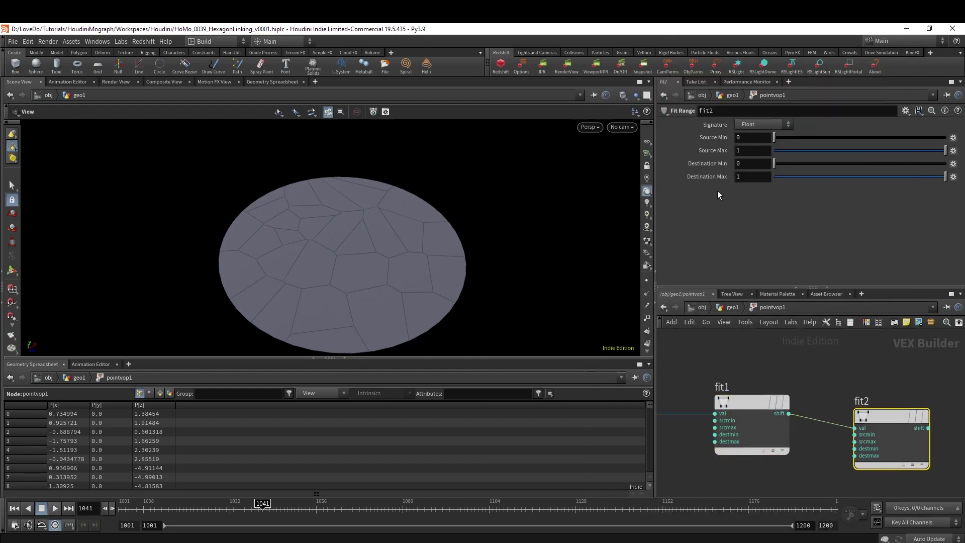
left_click(752, 177)
type("-60")
key("Return")
- Connect a Bind node to the second Fit Range's output and name its attribute timeoff
scroll(693, 398, "down", 3)
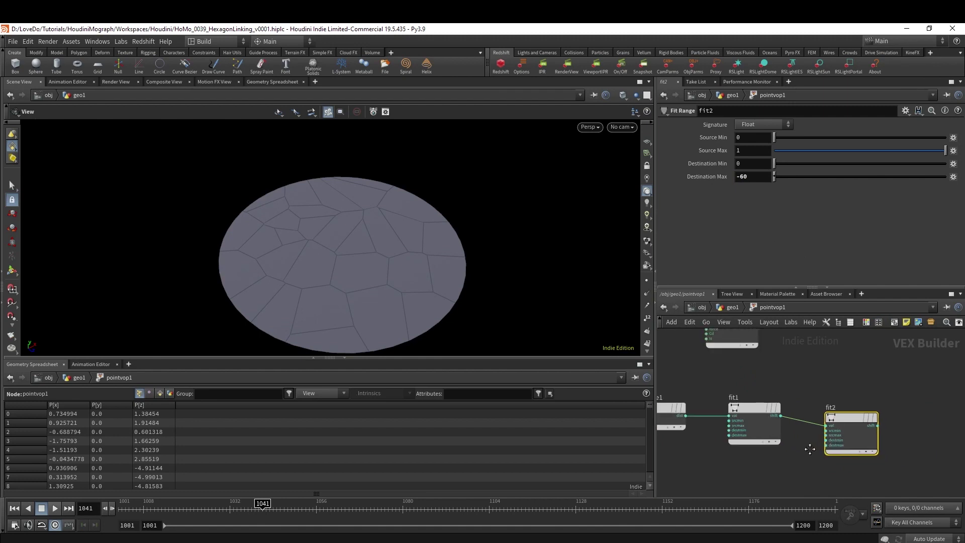
left_click_drag(818, 429, 839, 417)
type("bind")
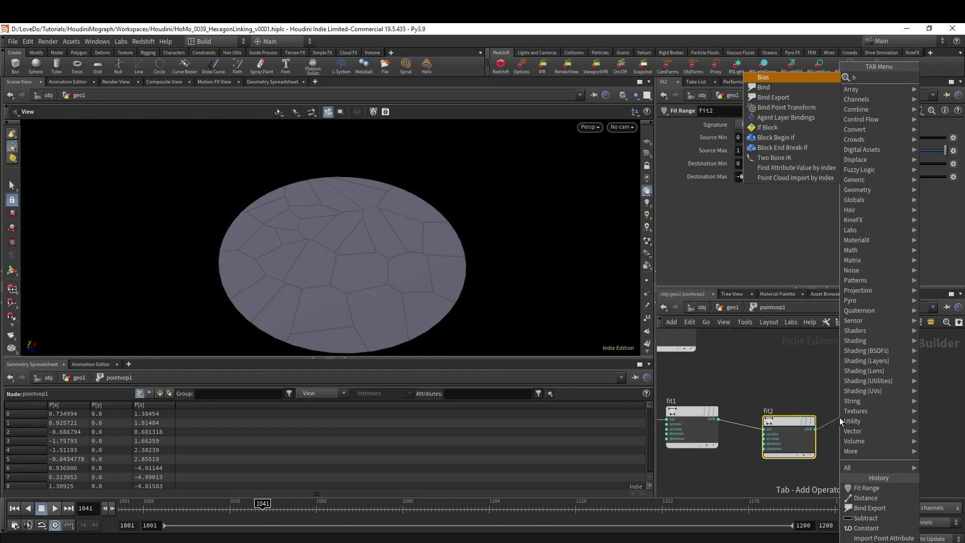
key("Return")
double_click(791, 125)
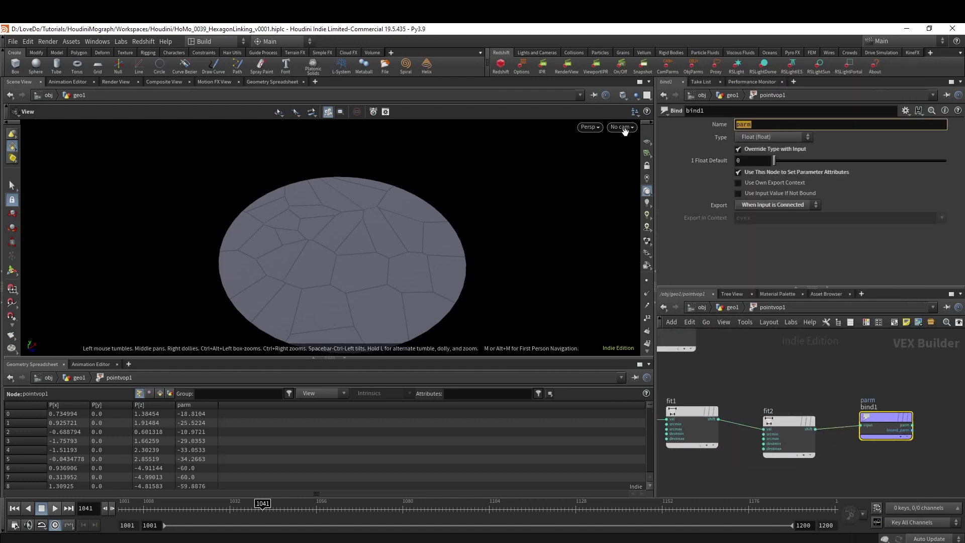
type("timeoff")
key("Return")
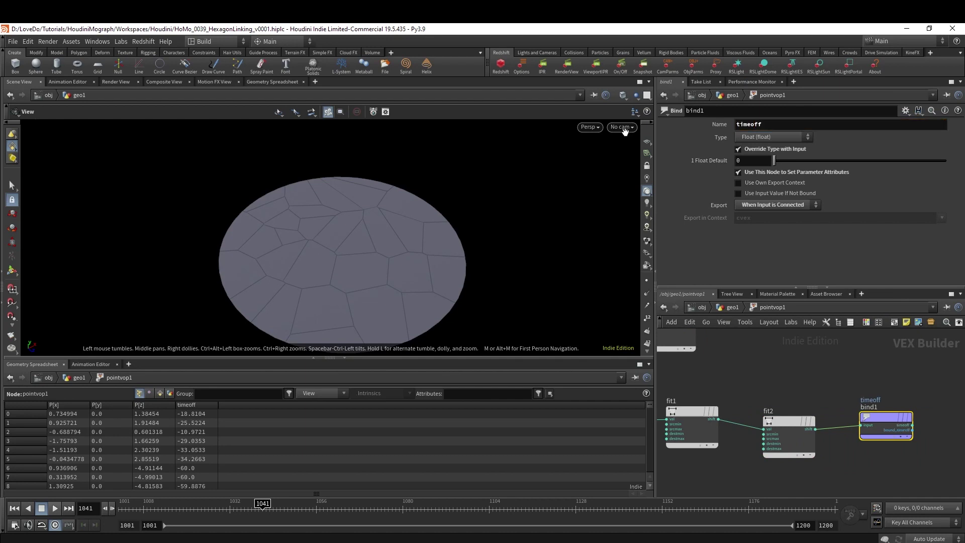
- Connect another Bind node to the first Fit Range's output and name its attribute dist
left_click(718, 419)
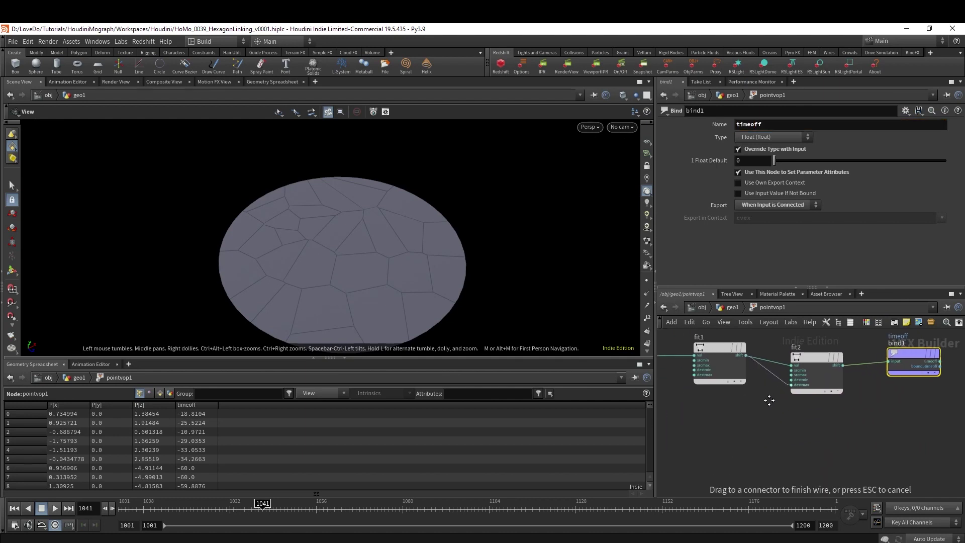
key("Tab")
type("bind")
key("Return")
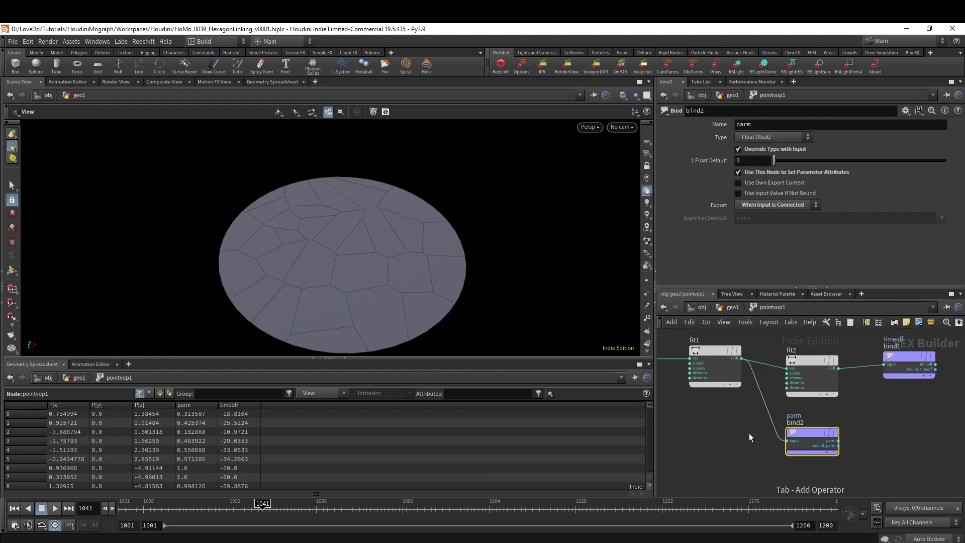
double_click(742, 124)
type("dist")
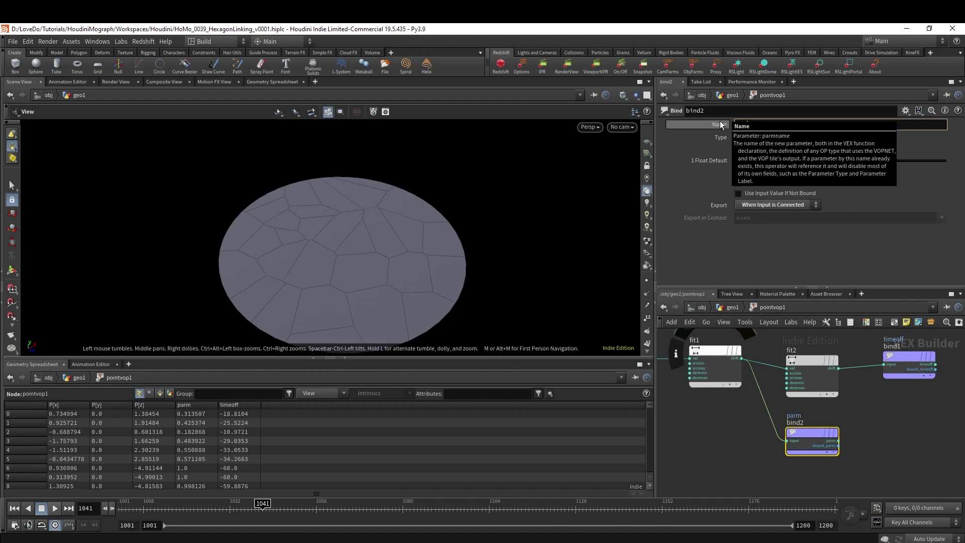
key("Return")
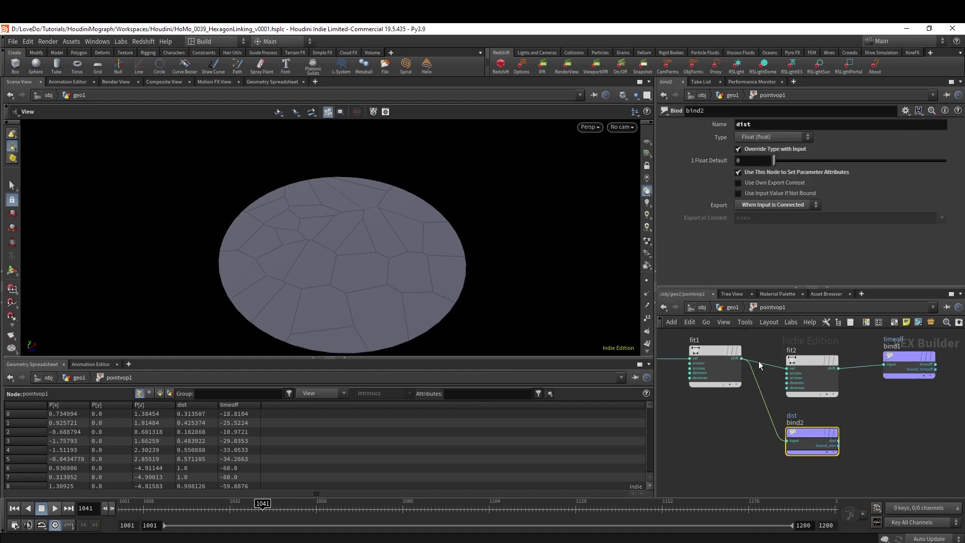
- Return to the geo1 network and check which point attributes exist at primitive1, polycut1 and findshortestpath1
left_click(721, 311)
scroll(830, 423, "down", 3)
scroll(819, 408, "up", 4)
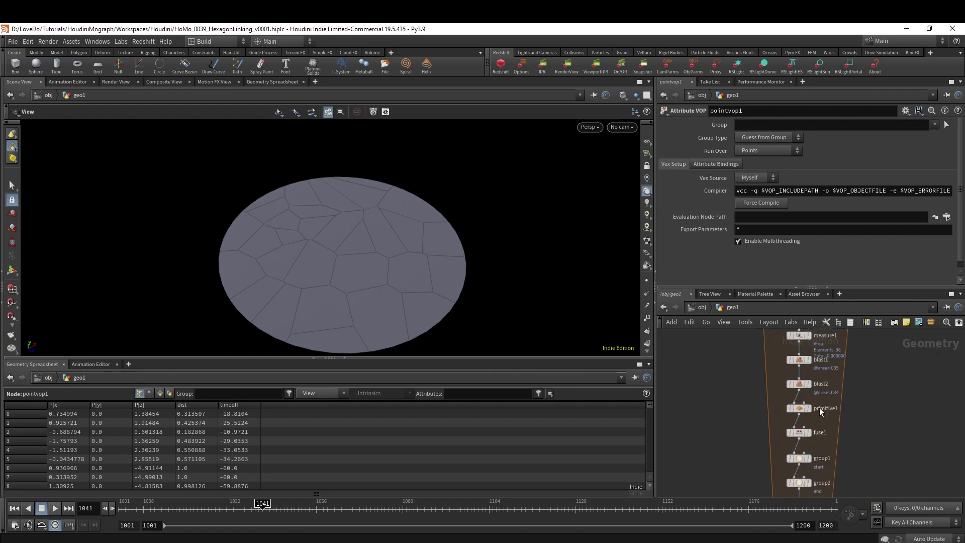
left_click(805, 424)
left_click(782, 415)
scroll(782, 415, "down", 3)
scroll(825, 460, "up", 3)
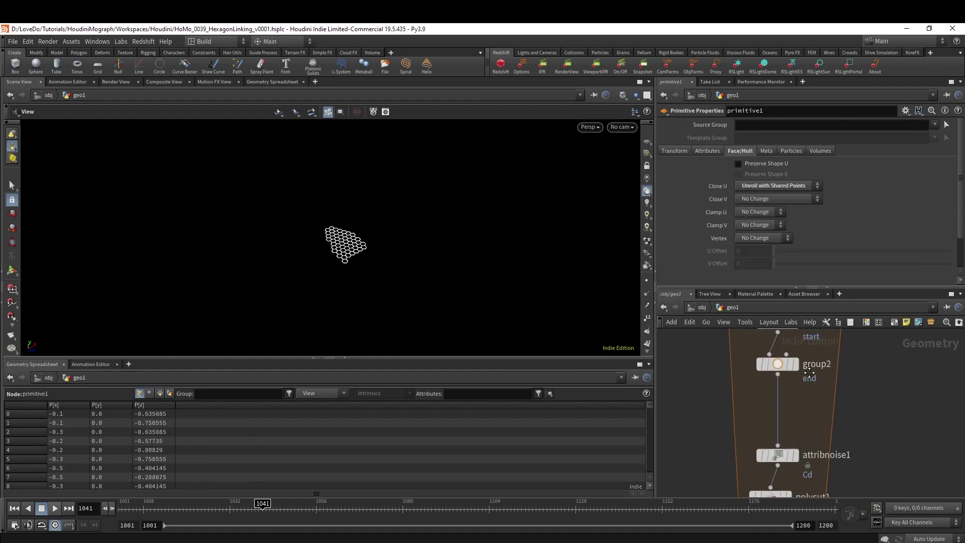
left_click(804, 409)
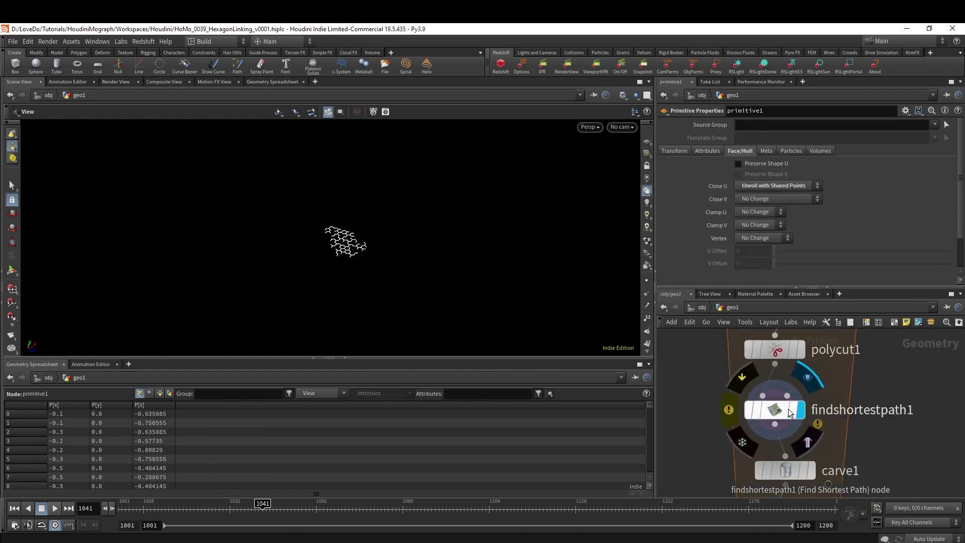
left_click(774, 415)
middle_click(774, 415)
middle_click(776, 350)
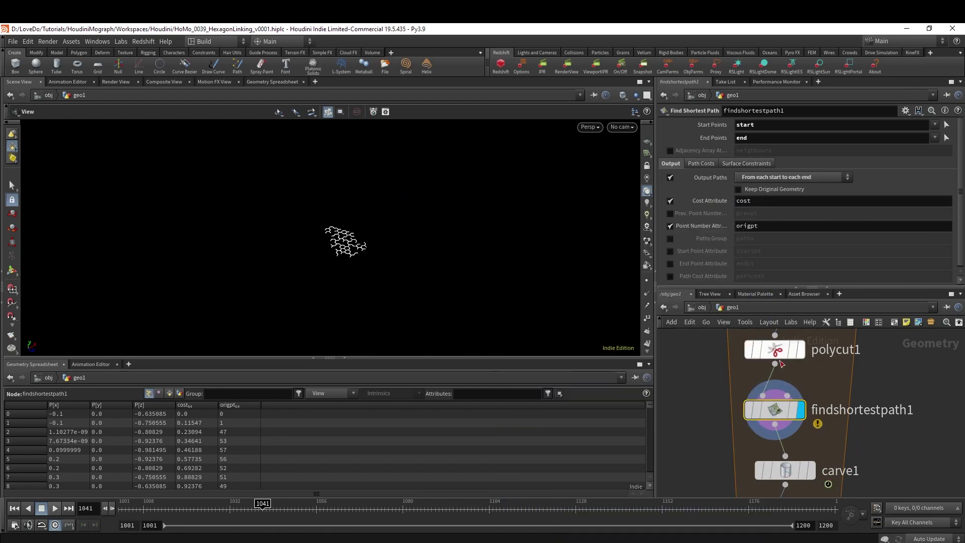
middle_click(775, 412)
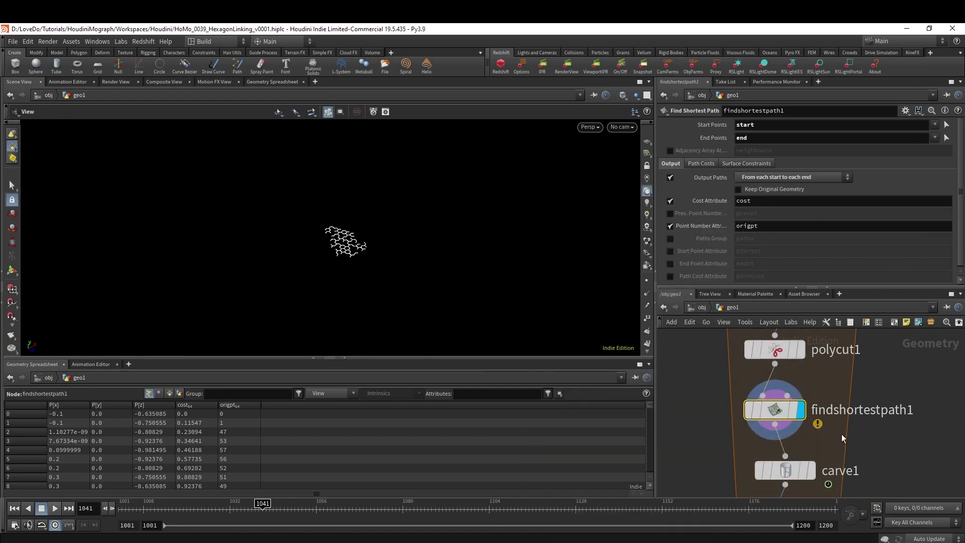
- Insert an Attribute Transfer after findshortestpath1, feed its source input from polycut1, and display the node
middle_click_drag(824, 430, 788, 424)
key("Tab")
type("attribtrans")
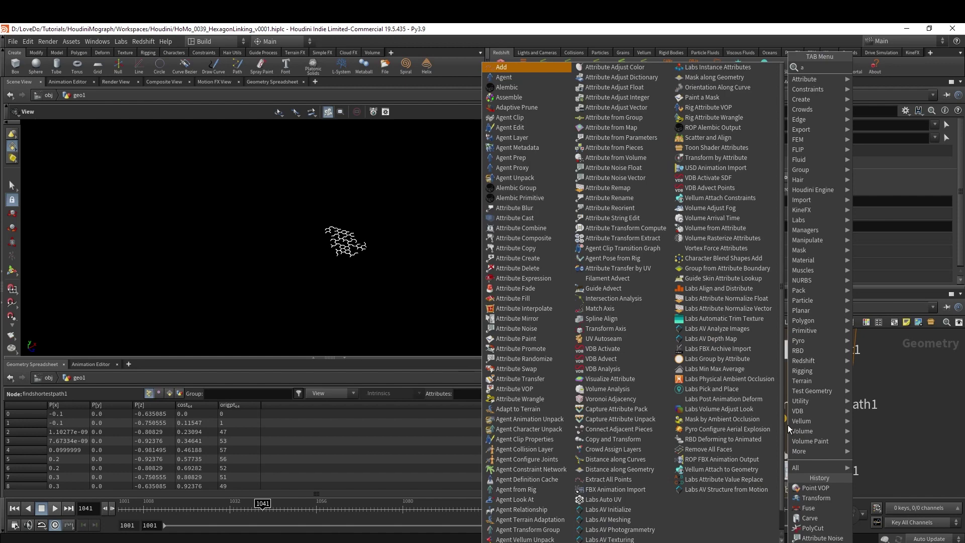
key("Return")
left_click(787, 428)
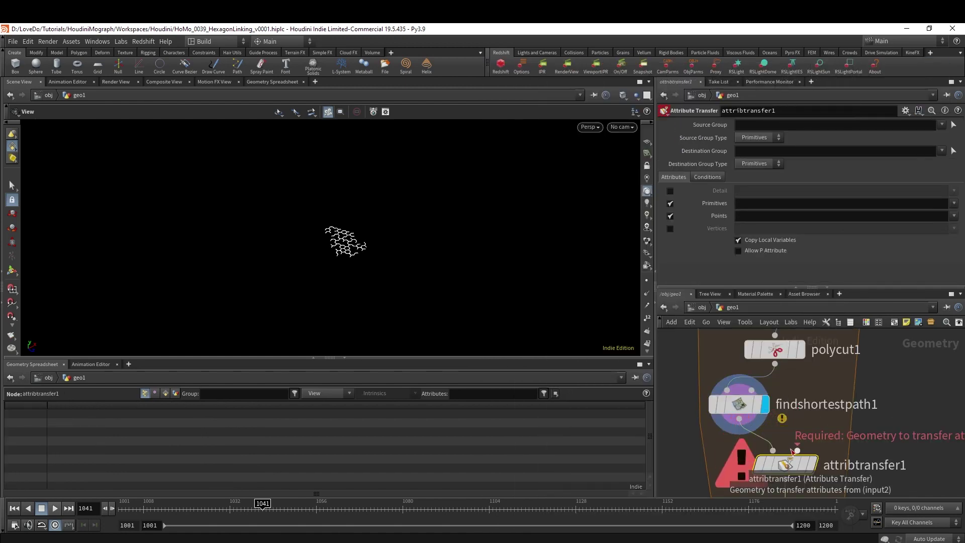
left_click_drag(786, 428, 787, 467)
left_click(812, 469)
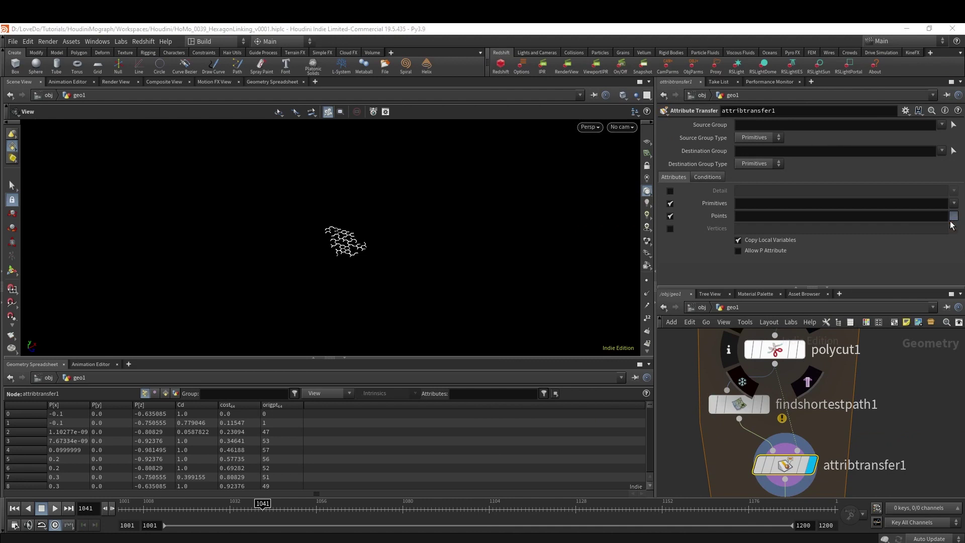
- Display foreach_end1 to evaluate the whole loop, and switch the display back to attribtransfer1
scroll(844, 376, "down", 5)
scroll(856, 375, "up", 2)
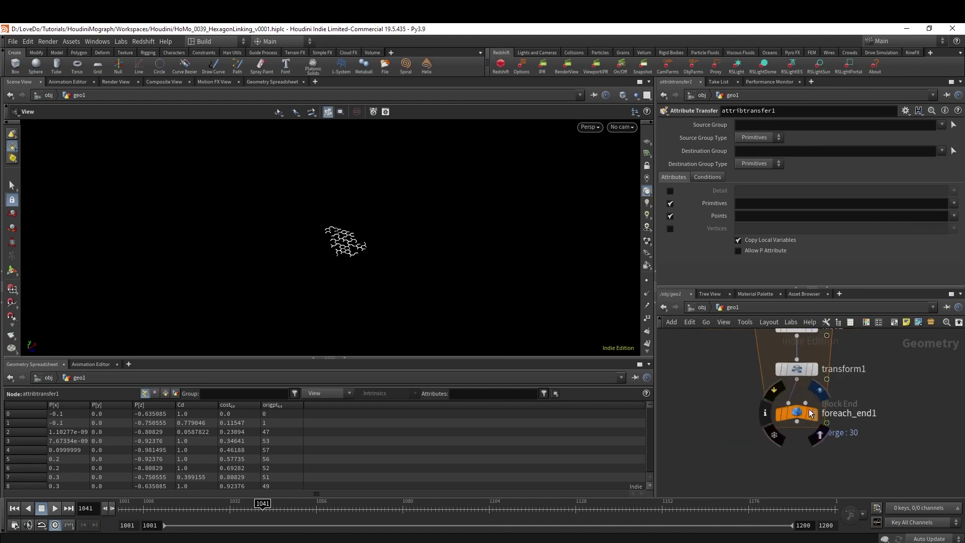
left_click(810, 410)
middle_click_drag(851, 389, 877, 495)
left_click(832, 367)
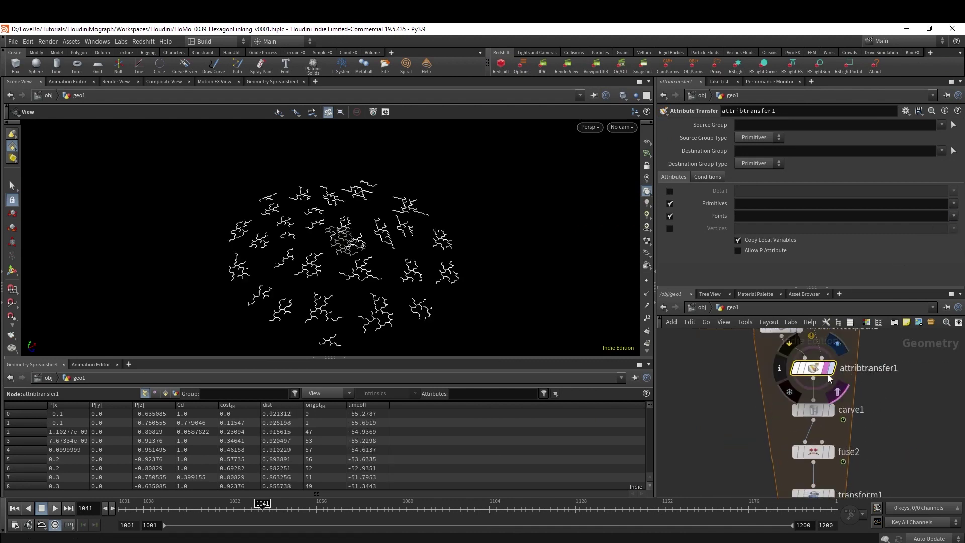
- Limit the Attribute Transfer's point attributes to dist and timeoff
left_click(953, 216)
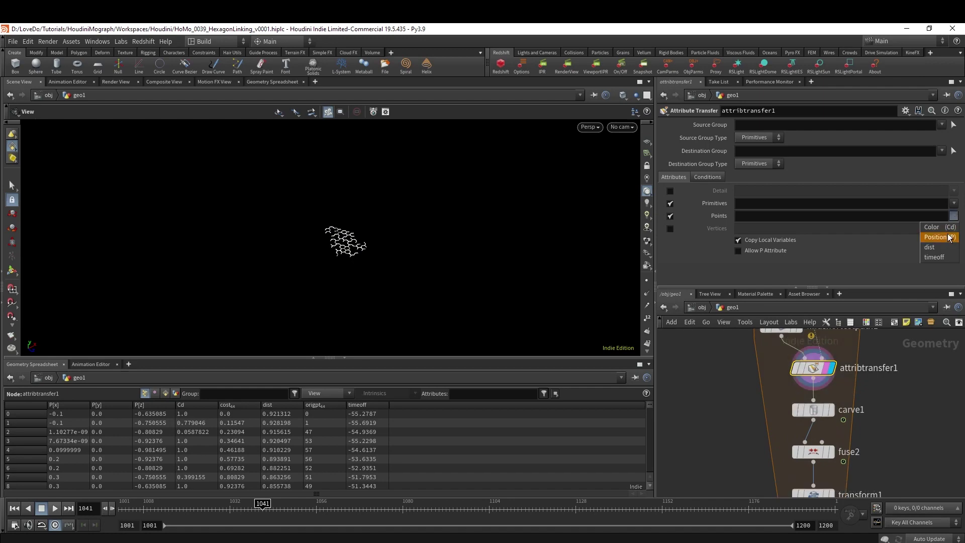
left_click(929, 247)
left_click(953, 215)
left_click(934, 257)
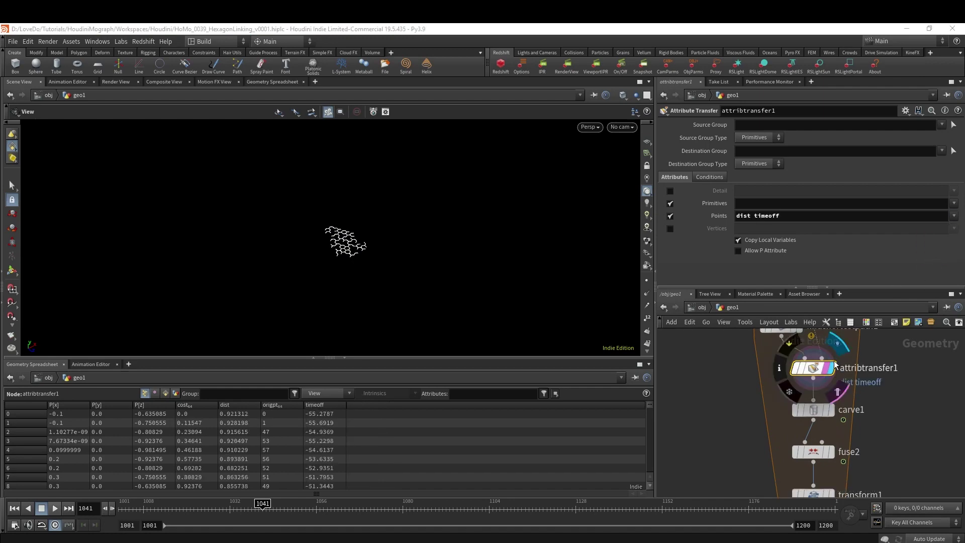
- Insert an Attribute Promote node between transform1 and foreach_end1
middle_click_drag(834, 482, 834, 376)
key("Tab")
type("attrpr")
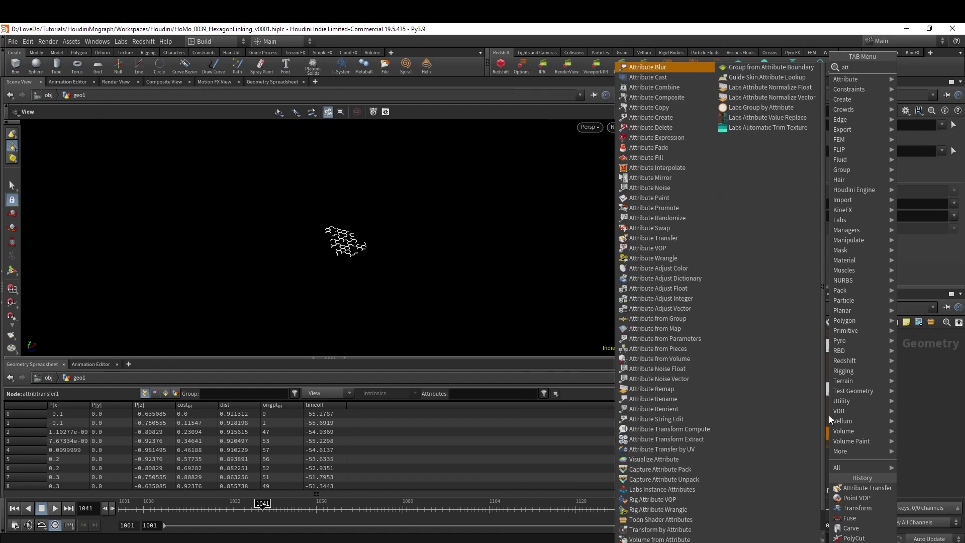
key("Return")
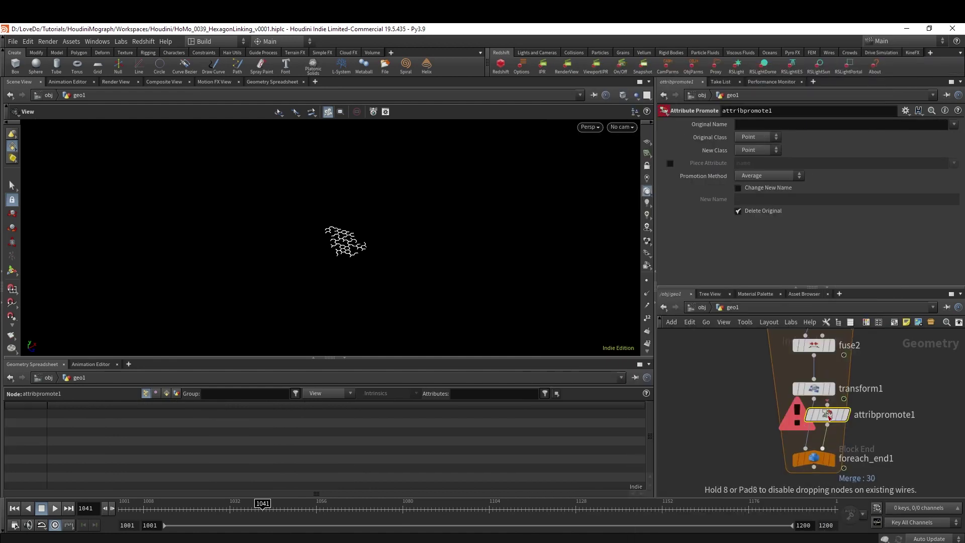
left_click(808, 429)
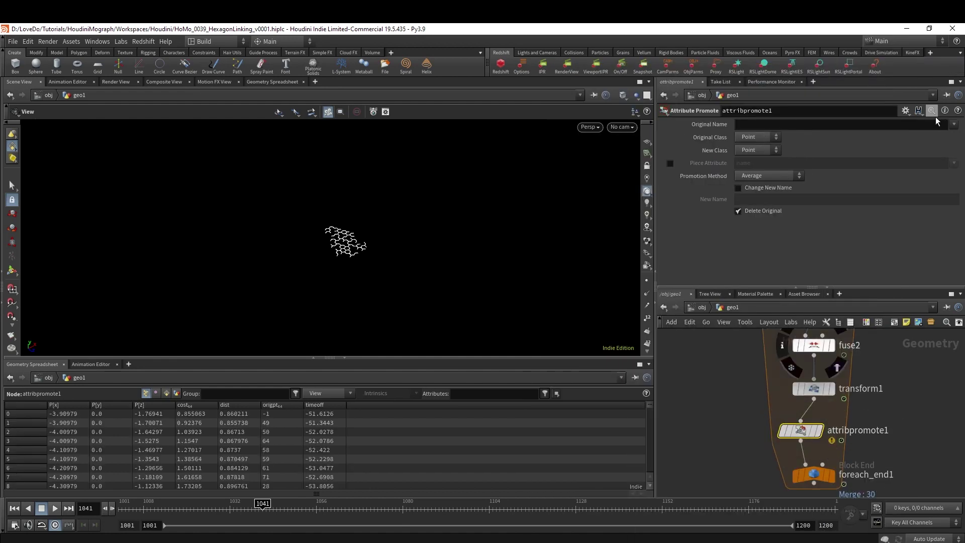
- Set the Attribute Promote to convert timeoff from the Point class to the Detail class
left_click(953, 124)
left_click(933, 176)
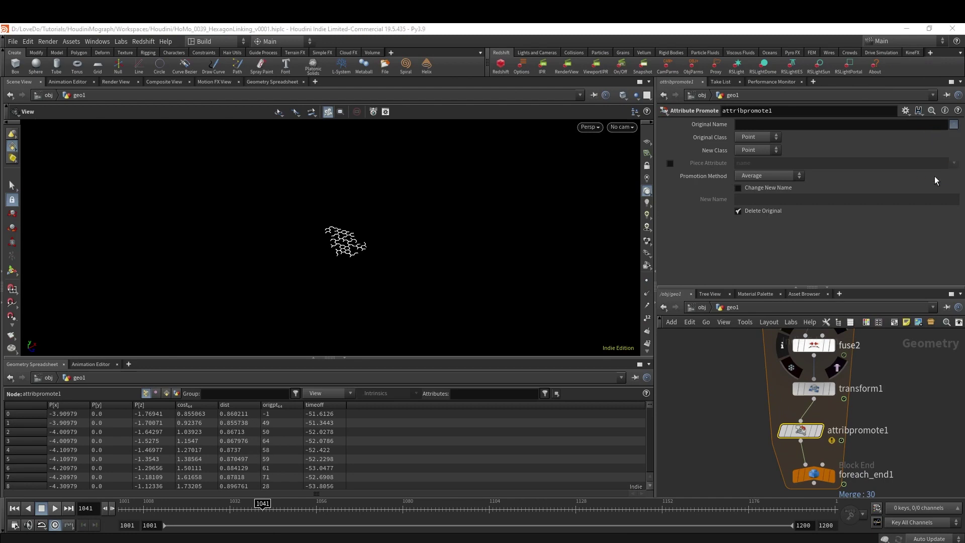
left_click(736, 150)
left_click(745, 166)
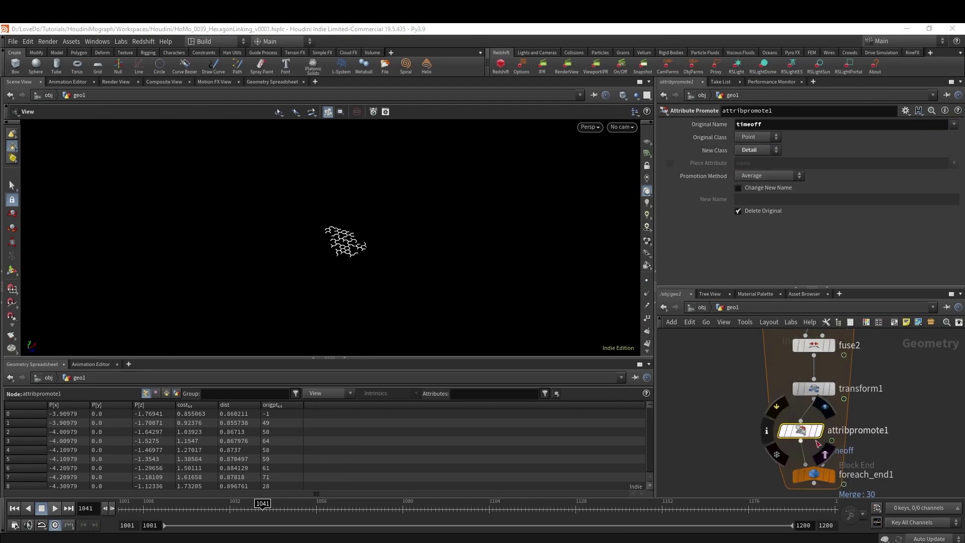
- Insert a Time Shift node between attribpromote1 and foreach_end1
key("Tab")
type("timeshift")
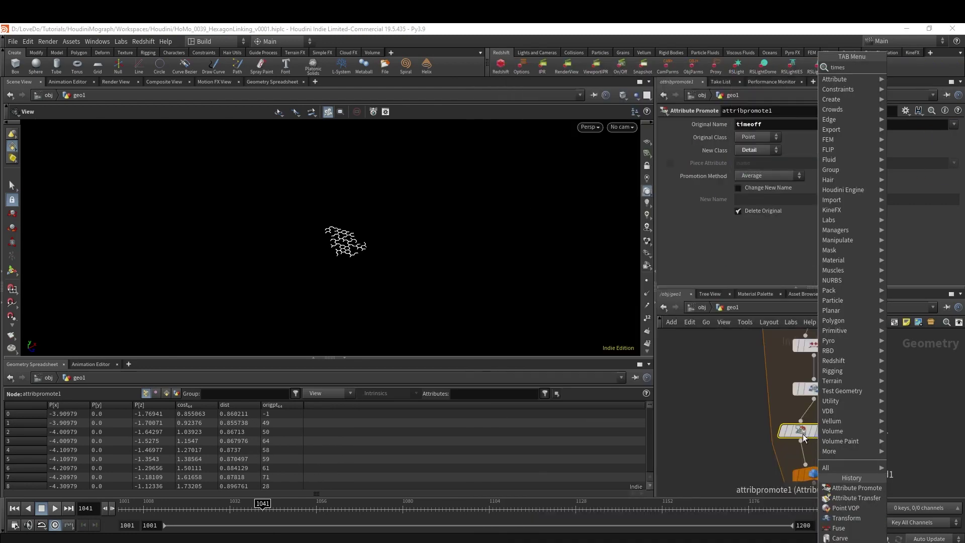
key("Return")
left_click(798, 447)
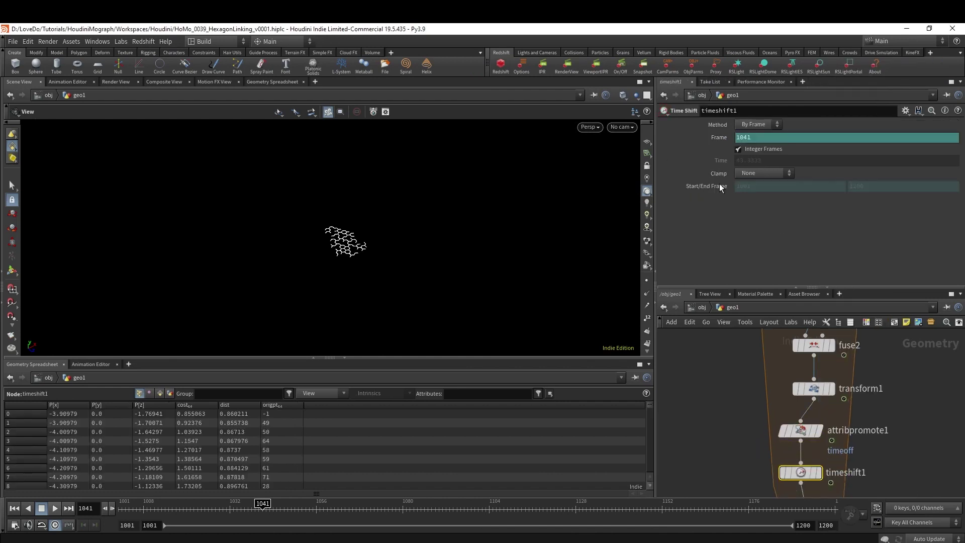
- Set the Time Shift's frame expression to $F + detail("../attribpromote1", "timeoff",0)
double_click(763, 137)
type("$F")
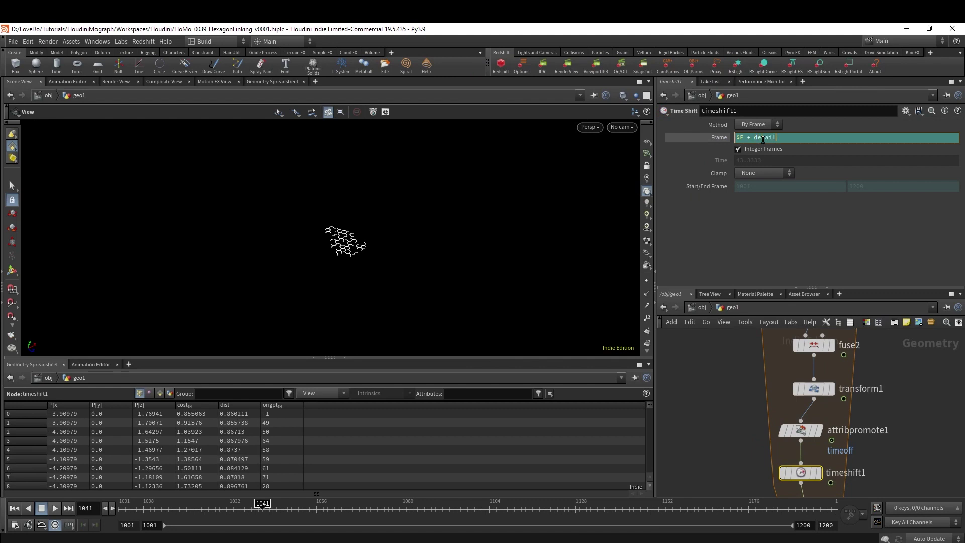
type("+ detail(\"../")
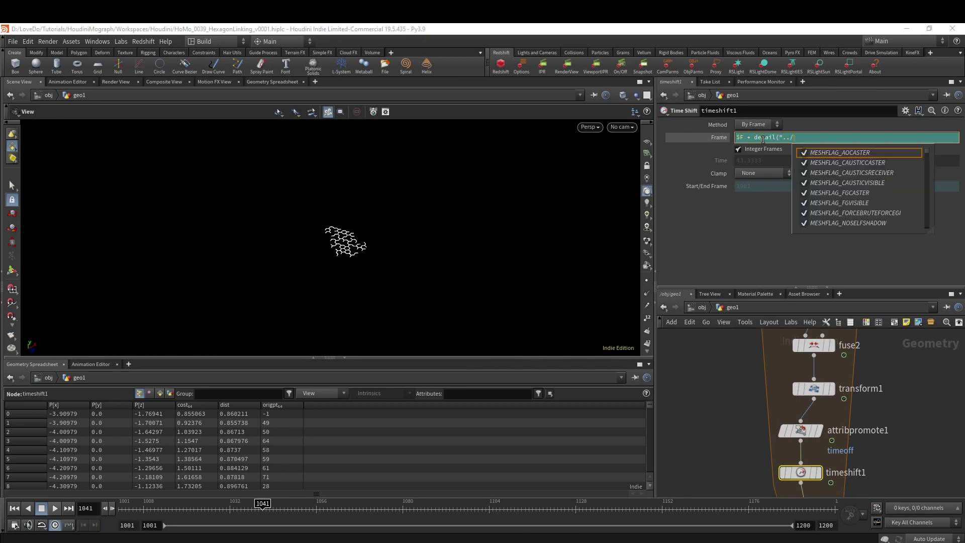
type("attr")
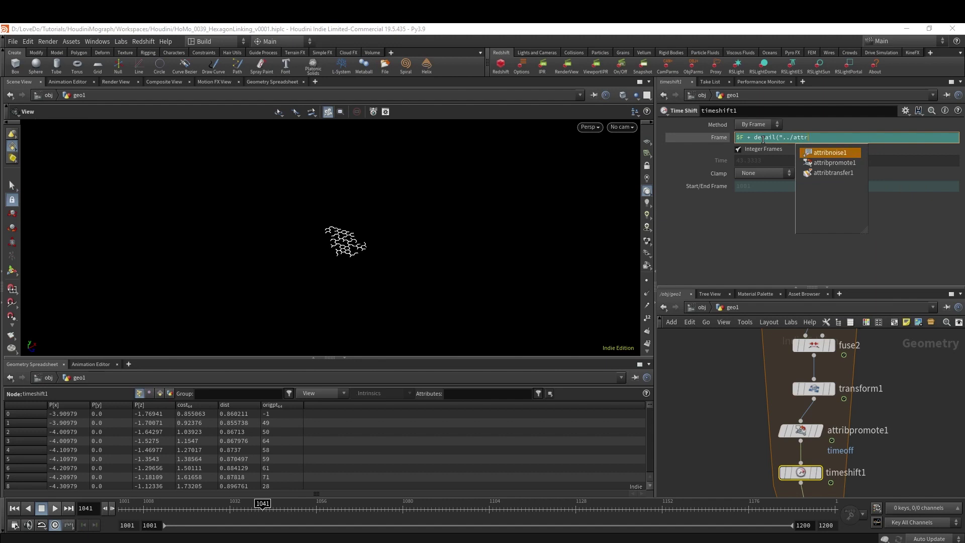
key("Down")
key("Return")
type("\", ")
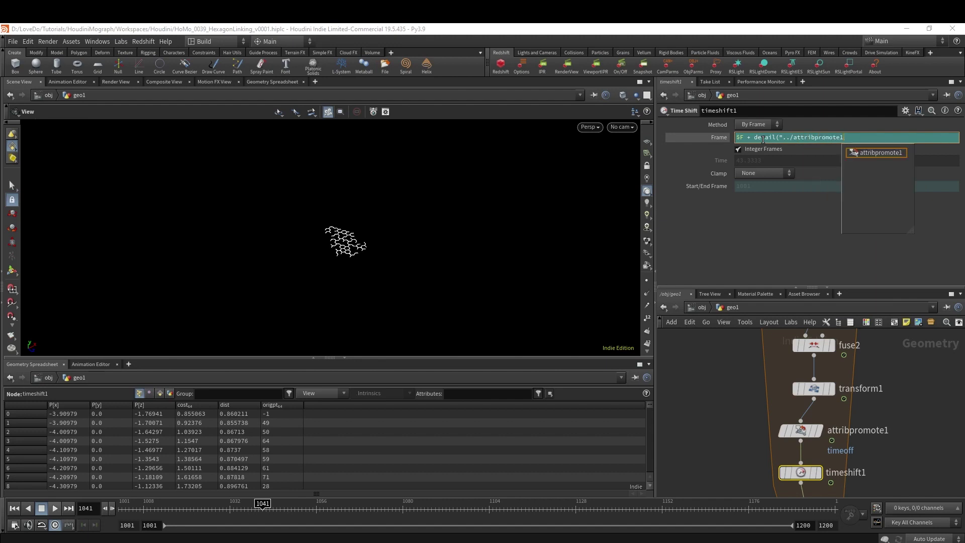
type("\"timeoff")
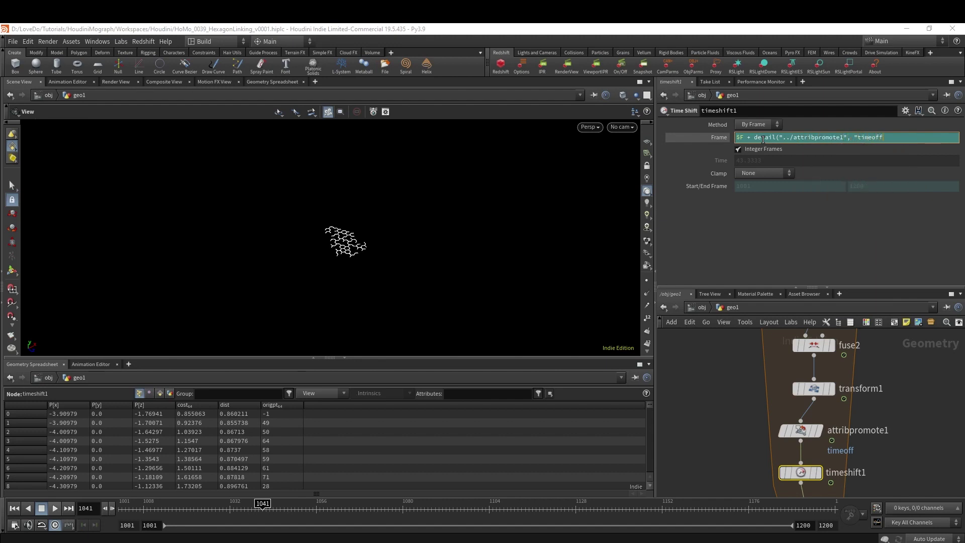
type("\",0)")
key("Return")
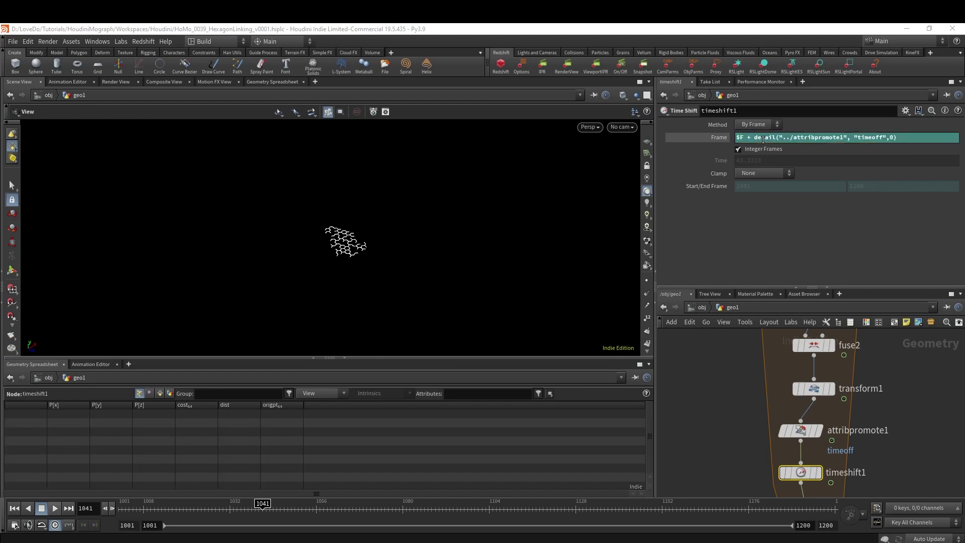
- Display foreach_end1 and scrub forward through the timeline to check the offset growth of the pieces
scroll(833, 478, "down", 1)
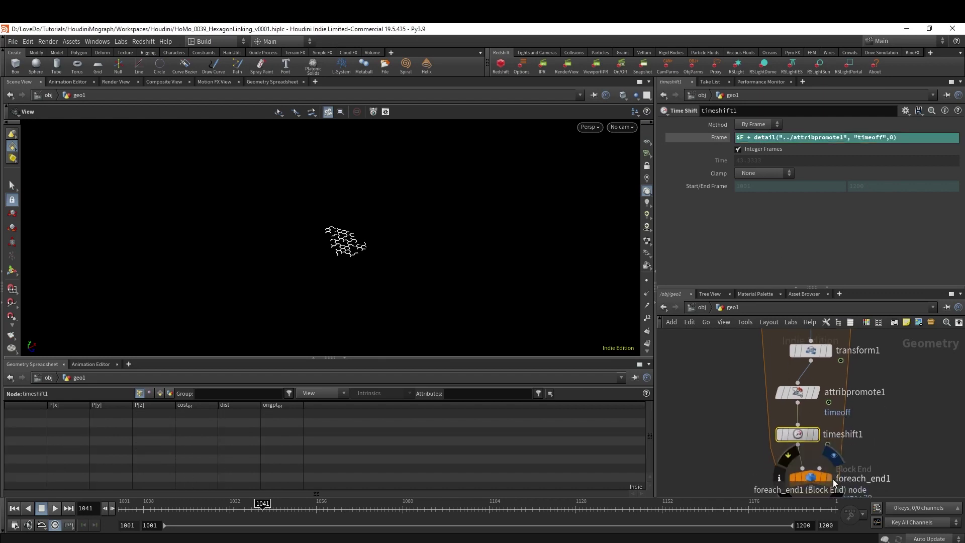
left_click(799, 478)
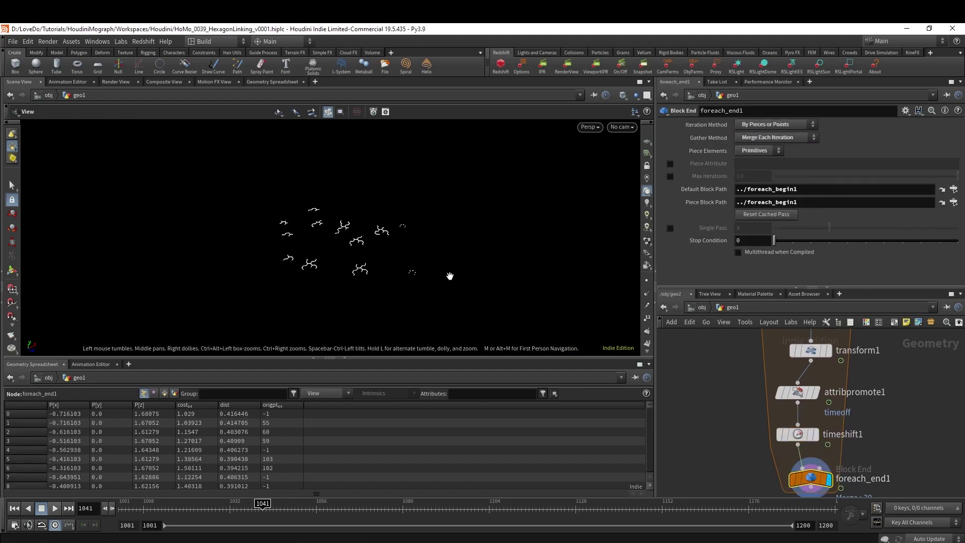
left_click(287, 507)
left_click(341, 505)
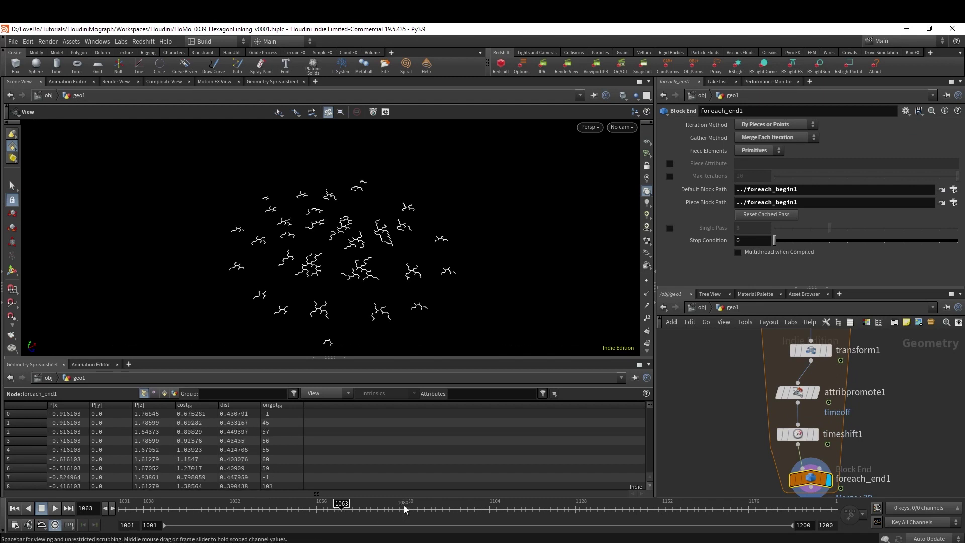
left_click(402, 504)
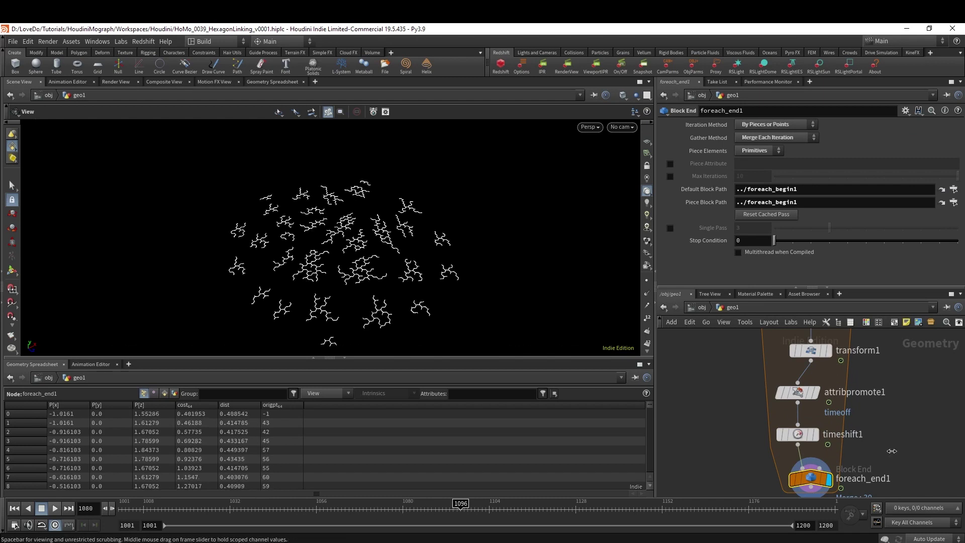
- Insert a Pack node between timeshift1 and foreach_end1 and transfer the dist attribute to the packed pieces
key("Tab")
type("pa")
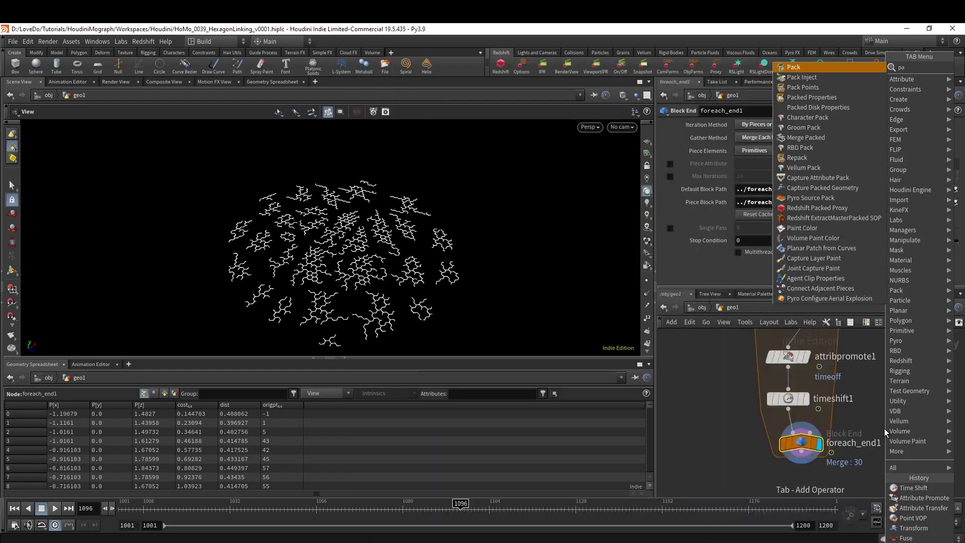
type("ck")
key("Return")
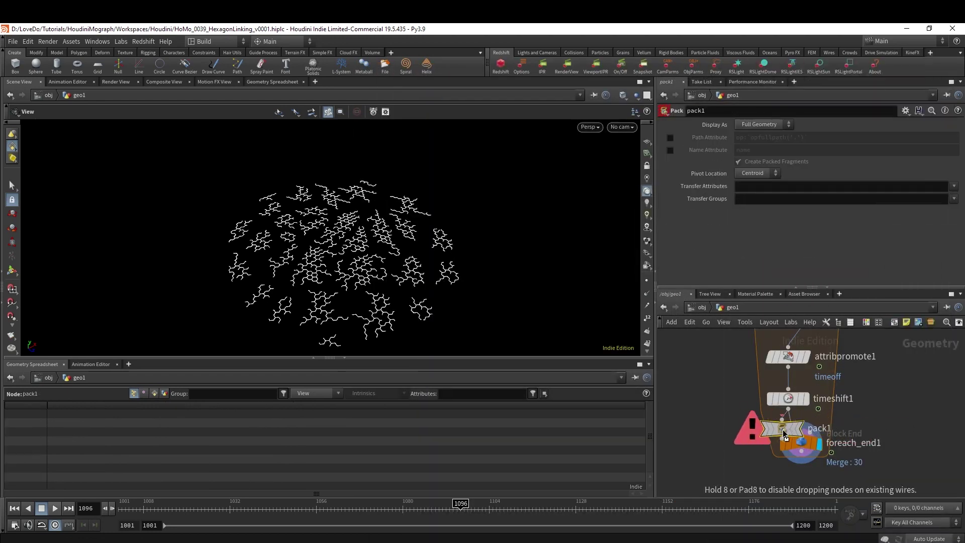
left_click(818, 434)
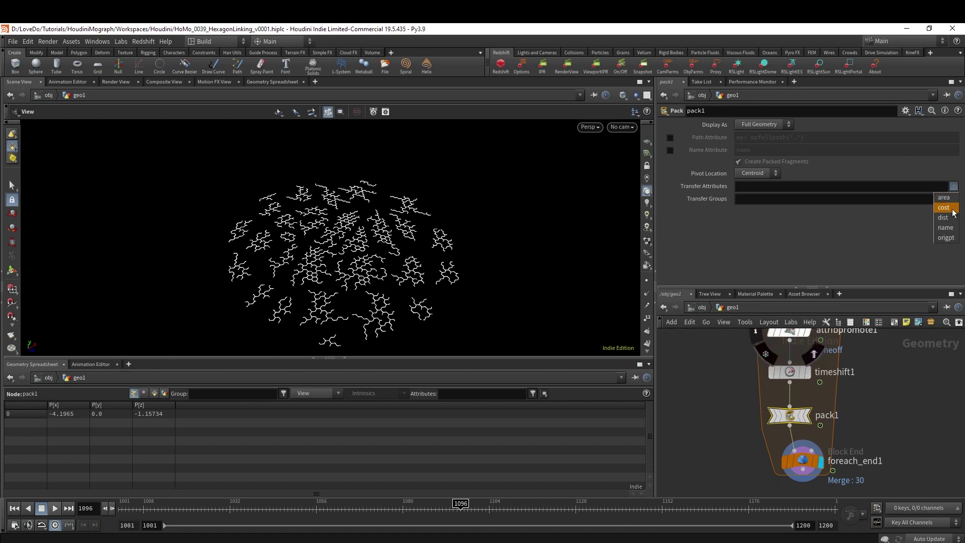
key("Escape")
left_click(954, 186)
left_click(955, 195)
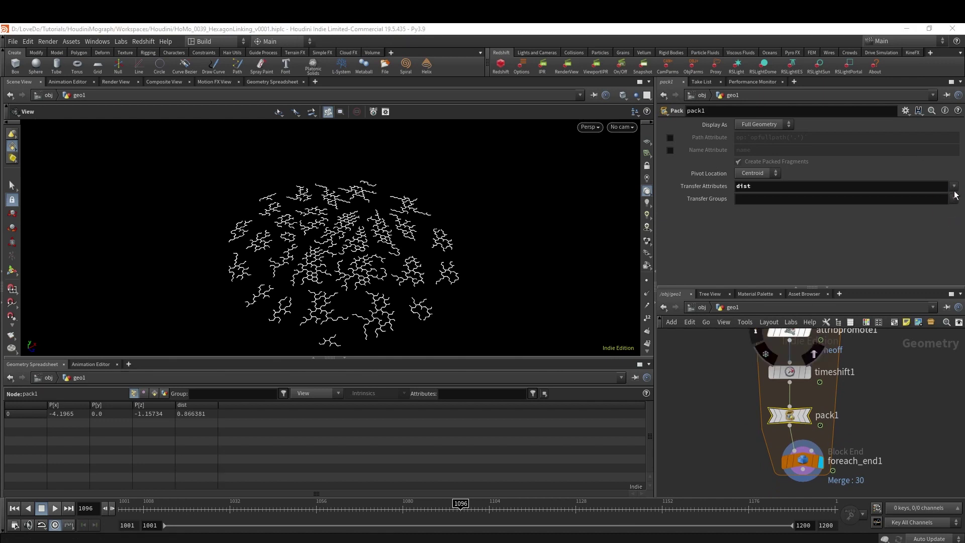
- Paste the File Cache node into the network, display filecache1 and check the cached growth around frame 1073
scroll(850, 351, "down", 6)
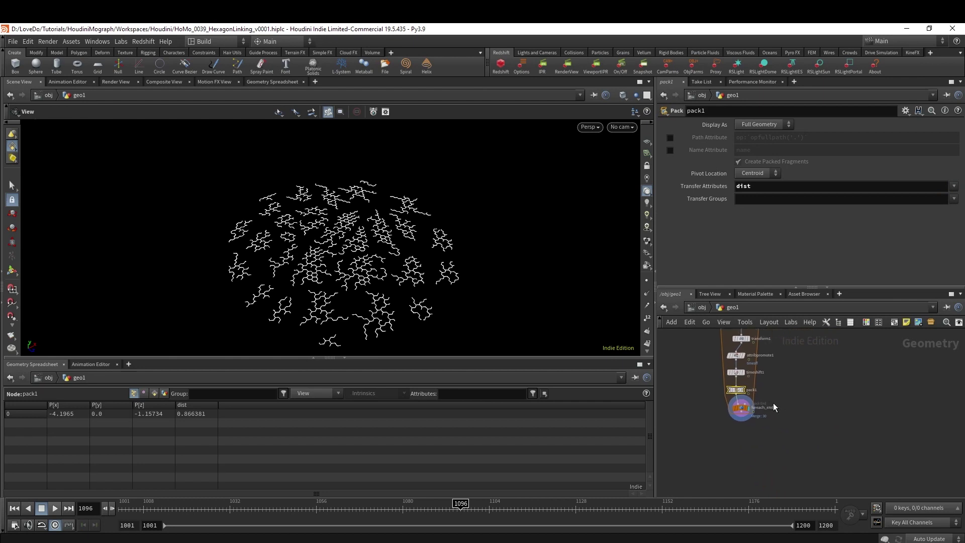
key("ctrl+v")
scroll(812, 386, "up", 3)
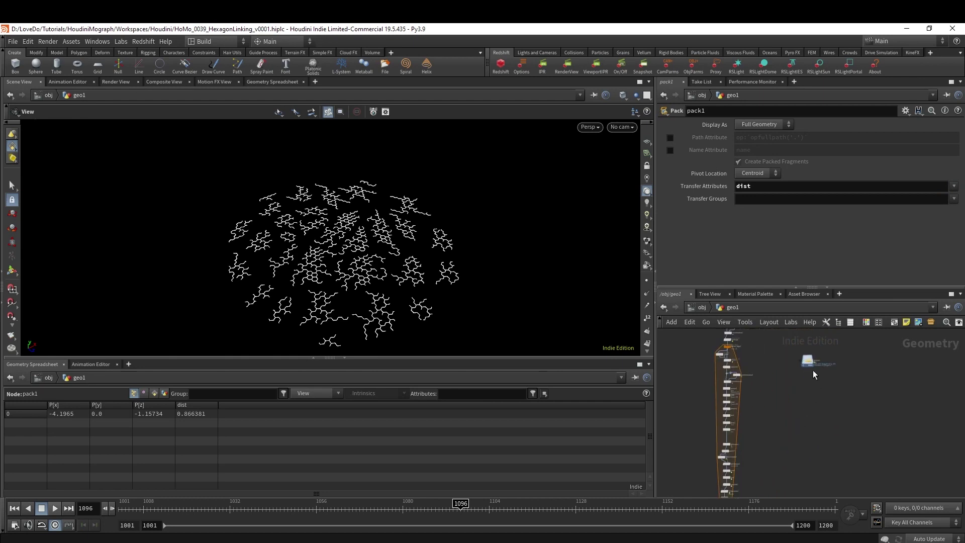
left_click_drag(807, 362, 779, 409)
scroll(779, 409, "up", 5)
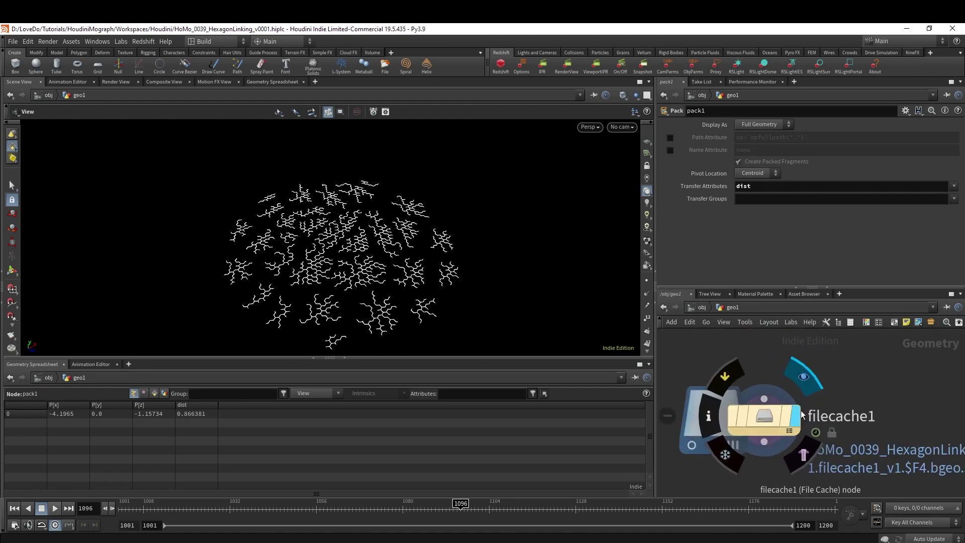
left_click(765, 415)
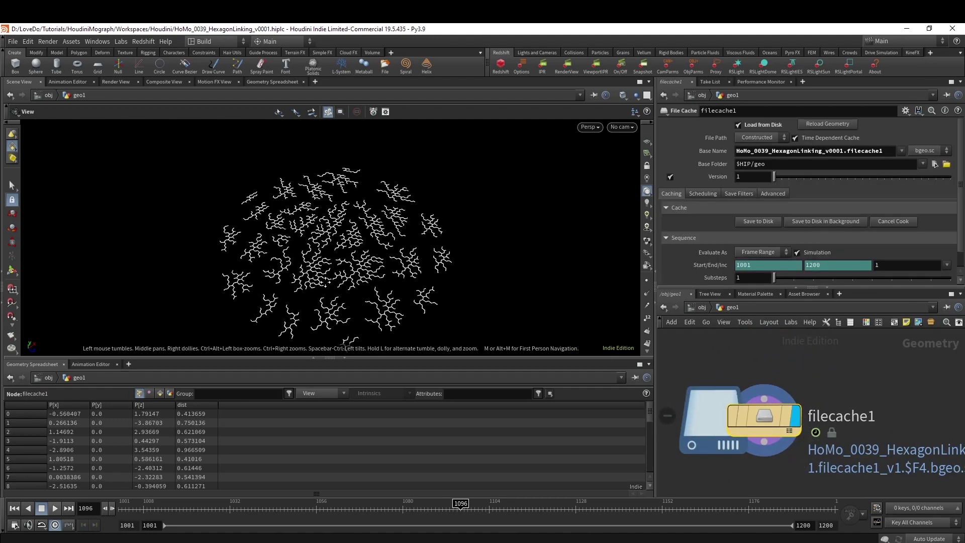
left_click_drag(424, 505, 377, 503)
- Add a Point VOP after filecache1, display it and enter its network
scroll(822, 391, "down", 3)
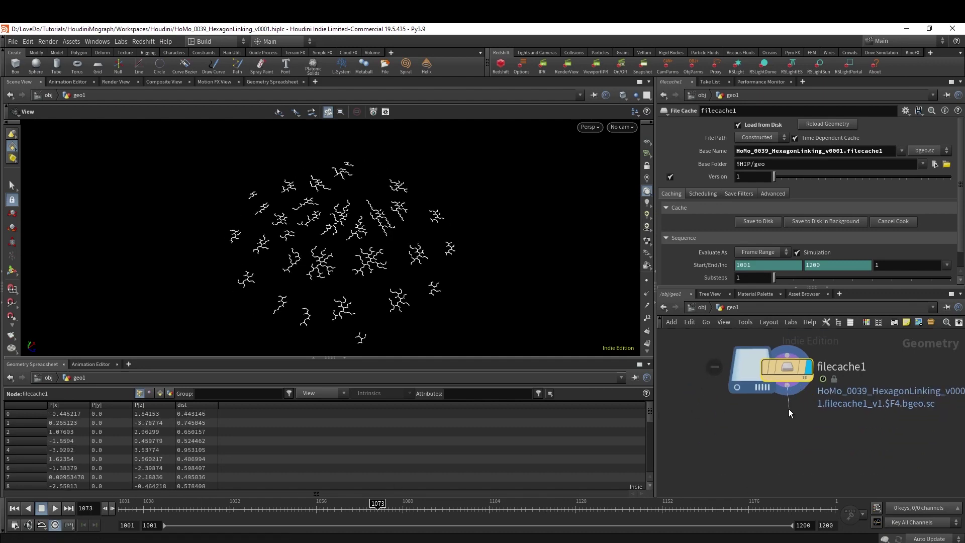
key("Tab")
type("pointvop")
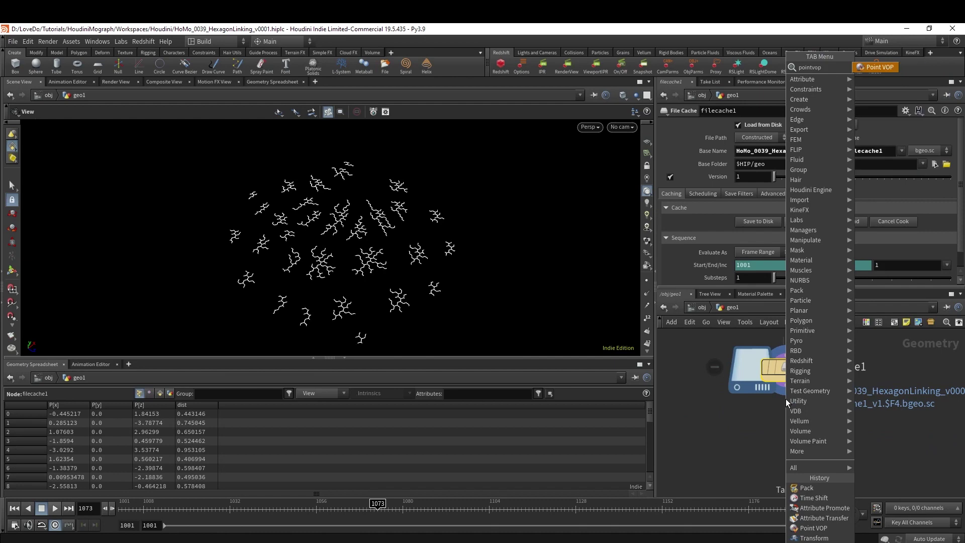
key("Return")
left_click(785, 398)
mouse_move(797, 417)
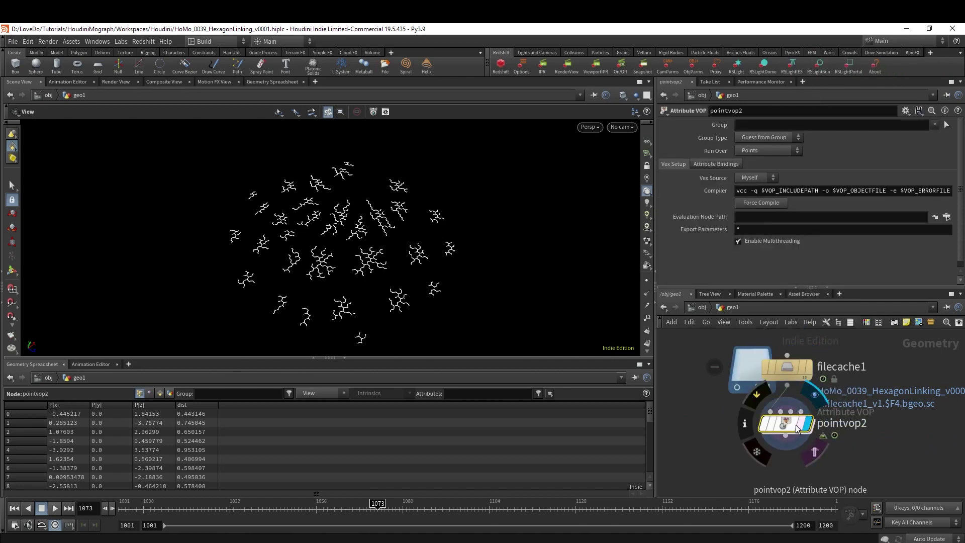
double_click(788, 423)
- Add a Bind node beside the global parameters and set its name to dist
key("Tab")
type("b")
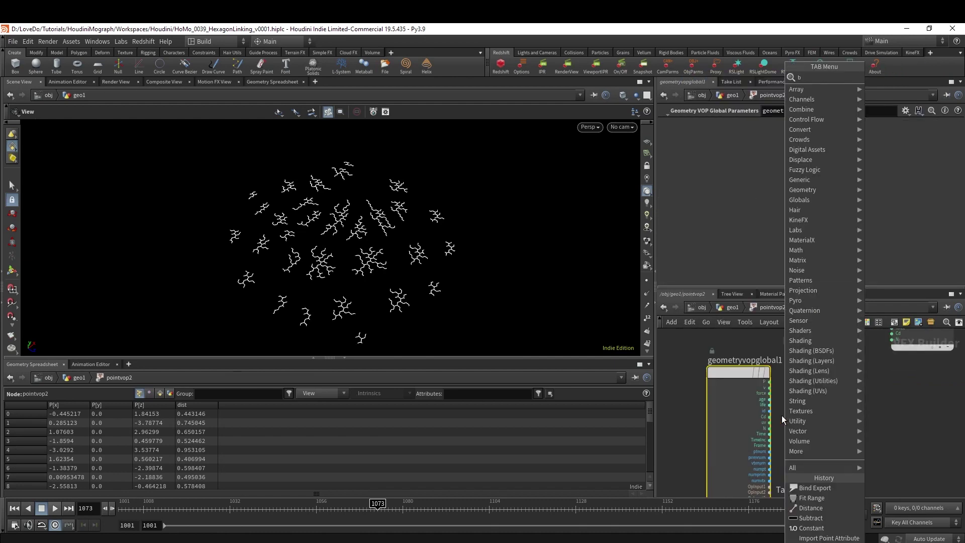
type("ind")
key("Return")
left_click(839, 417)
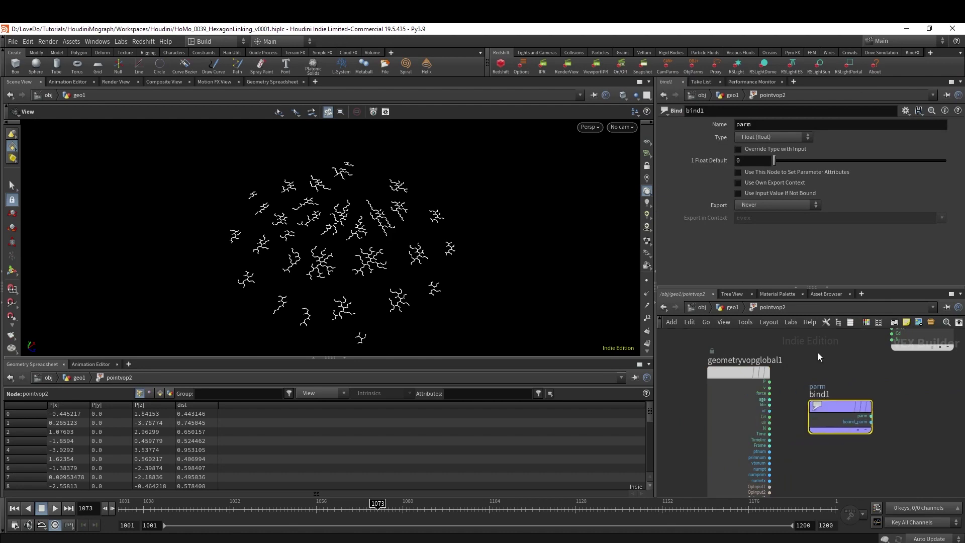
left_click(794, 126)
type("dist")
key("Return")
- Add a Fit Range node fed by the Bind node's dist output
key("Tab")
type("fit")
key("Return")
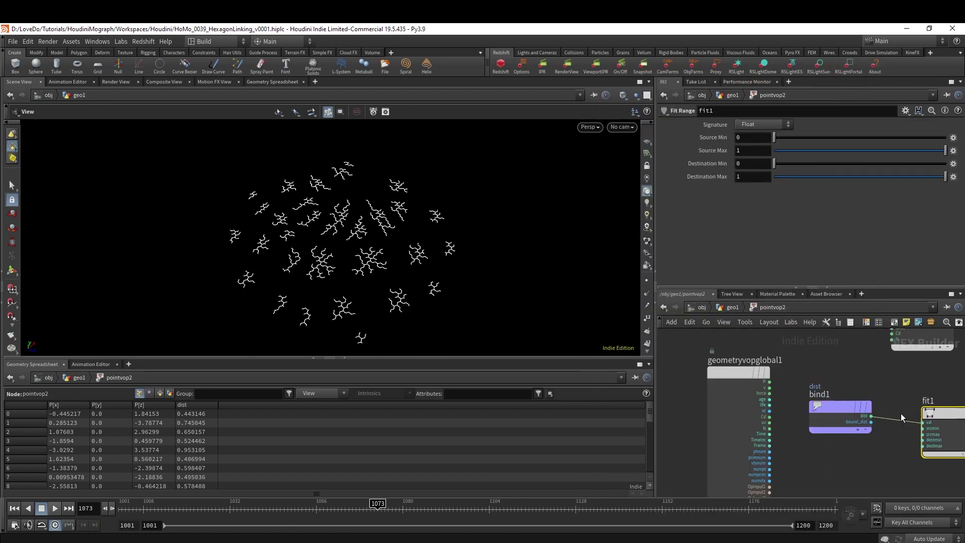
left_click(944, 417)
- Duplicate the Fit Range as fit2, connect the global Frame output to its value input and place it below bind1
left_click_drag(944, 417, 892, 461, "alt")
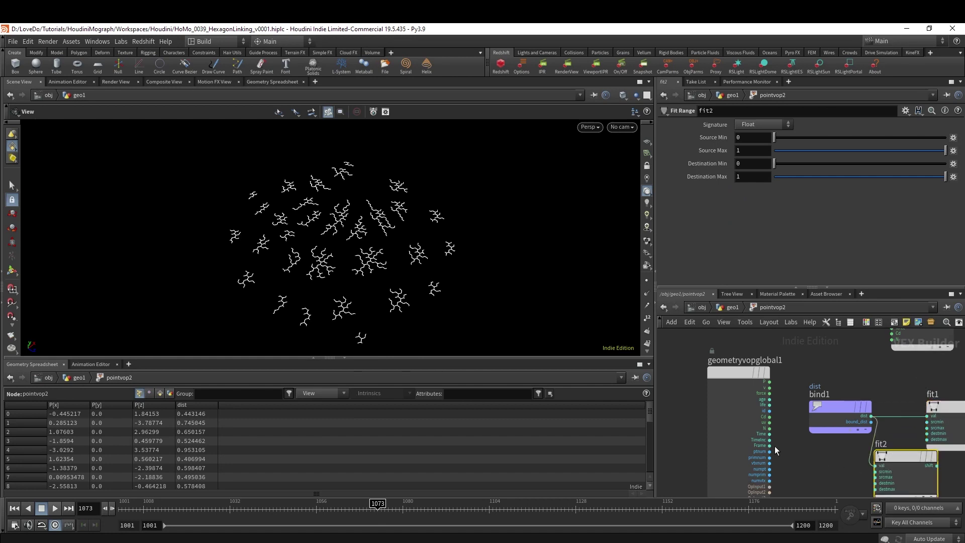
left_click(770, 445)
left_click(877, 465)
middle_click_drag(920, 475, 836, 424)
left_click_drag(837, 424, 786, 432)
- Set fit2's source minimum to 1001 and source maximum to 1100
type("1001")
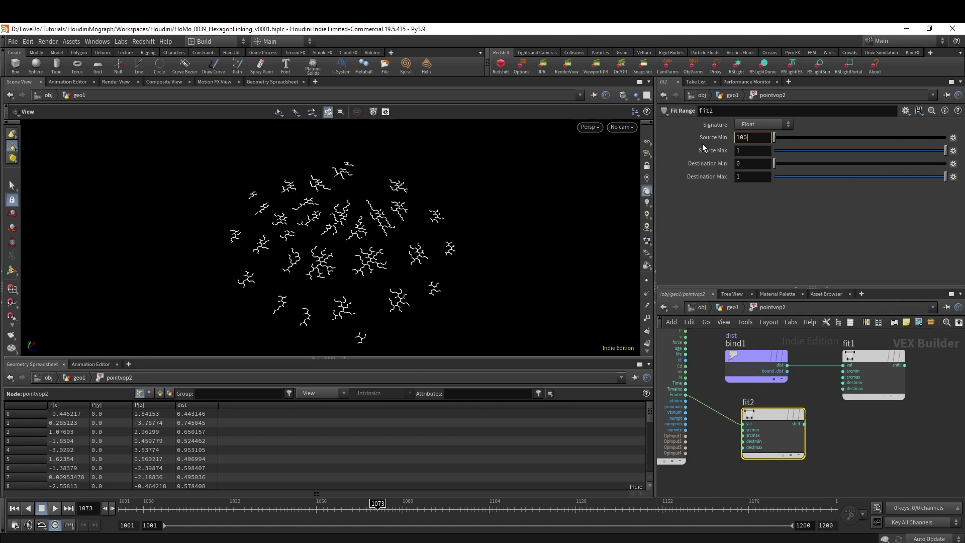
key("Tab")
type("1100")
key("Return")
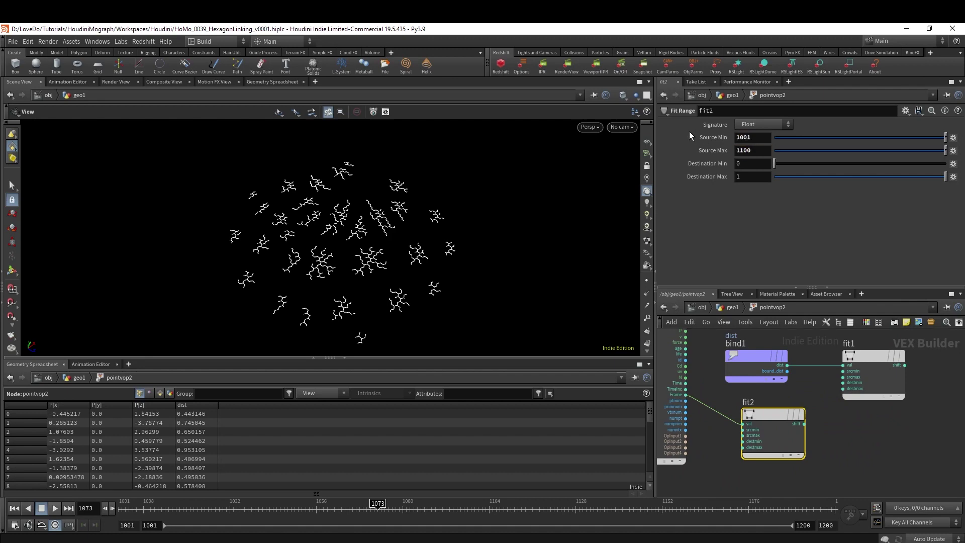
- Add a third Fit Range node fed by fit2's shift output
left_click(804, 424)
left_click(832, 440)
type("fit")
key("Return")
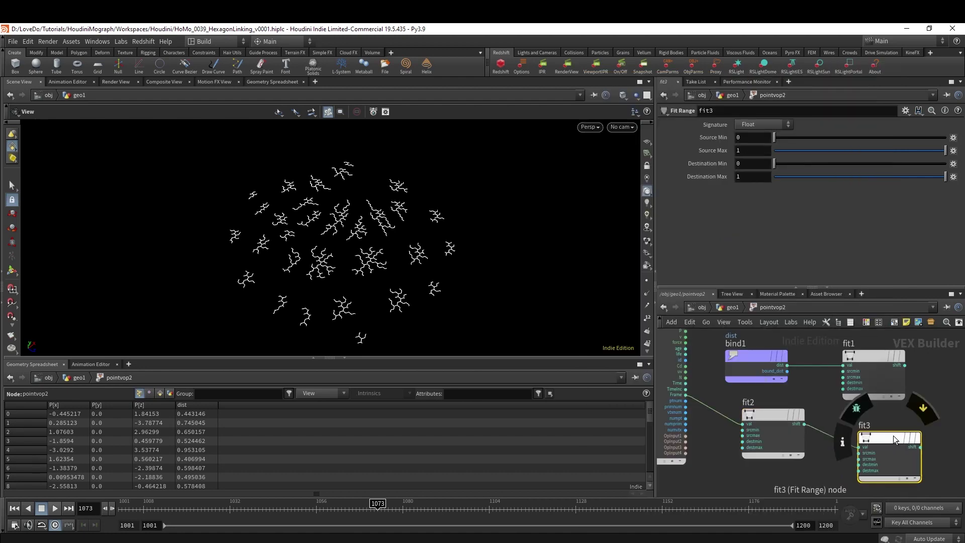
- Duplicate fit3 as fit4 directly below it, keeping fit2's shift output as its value input
left_click_drag(876, 421, 876, 478, "alt")
scroll(849, 419, "down", 3)
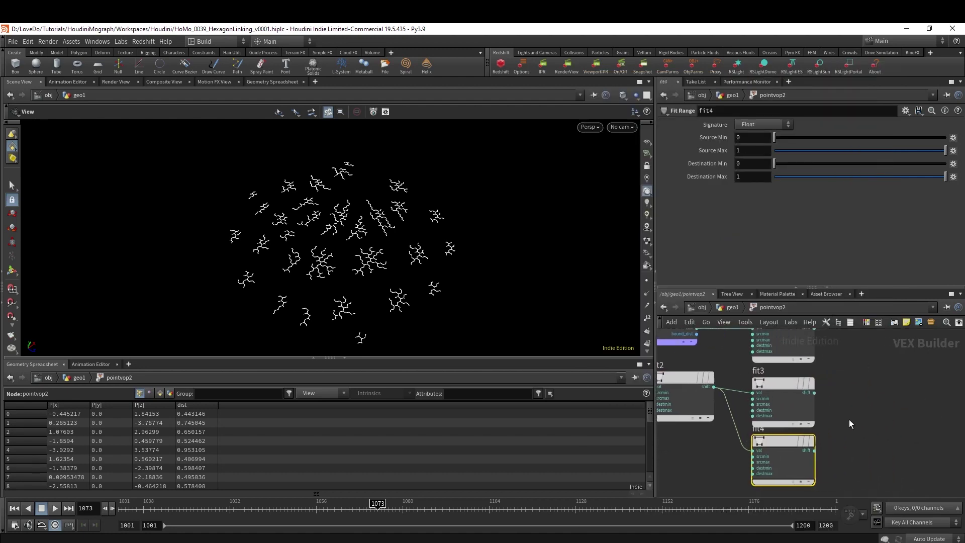
left_click_drag(816, 376, 874, 378)
- Set fit3's destination minimum to -0.2 and fit4's destination maximum to 1.2
scroll(799, 407, "up", 2)
left_click(795, 410)
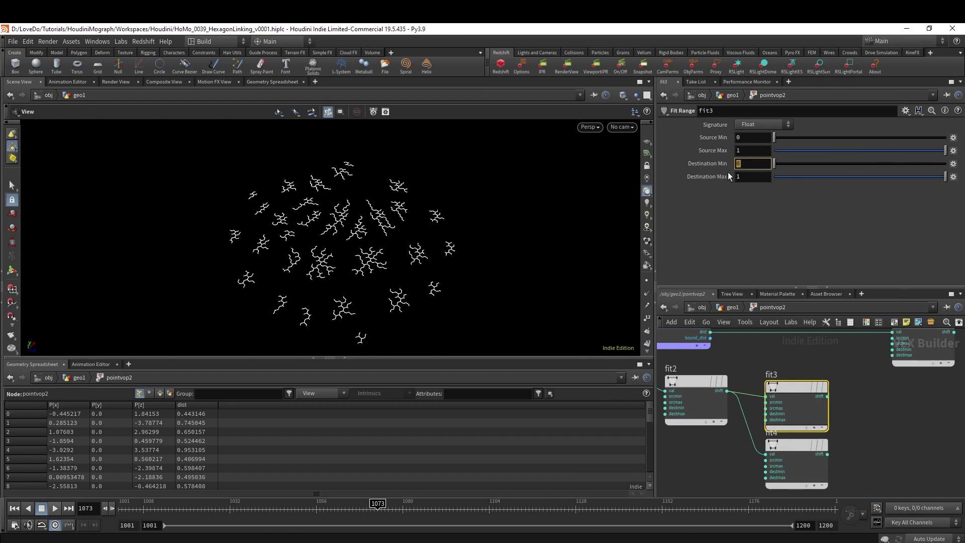
type("-.2")
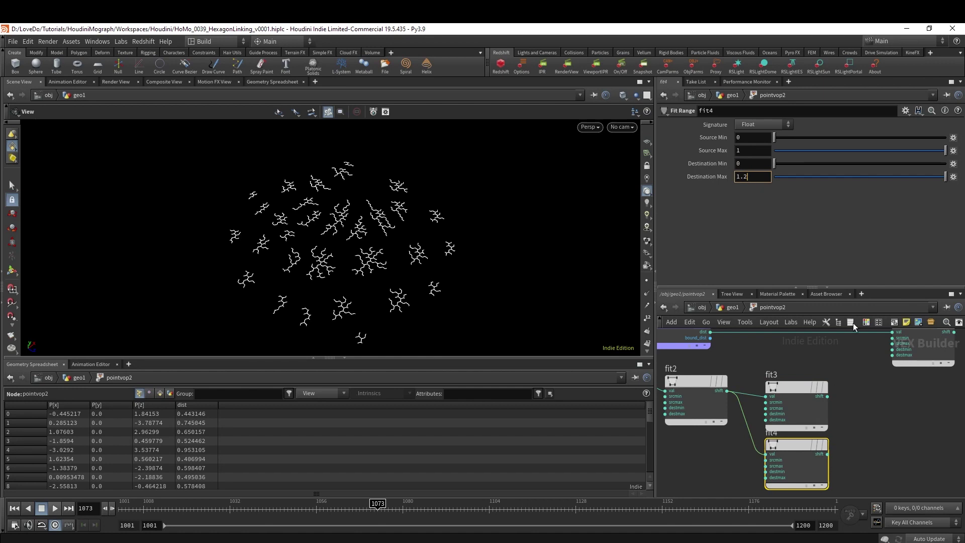
scroll(894, 382, "up", 2)
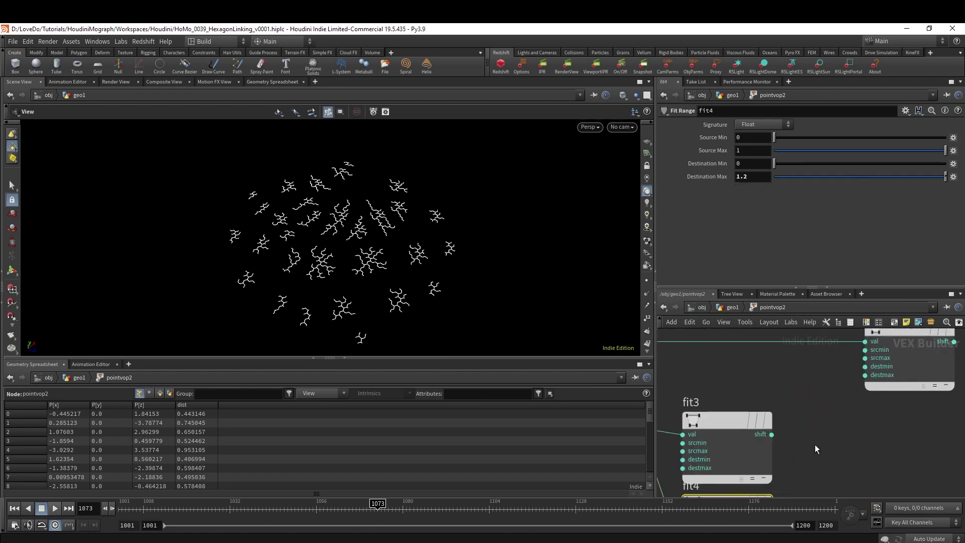
- Connect fit3's shift output to fit1's source minimum input
left_click(721, 404)
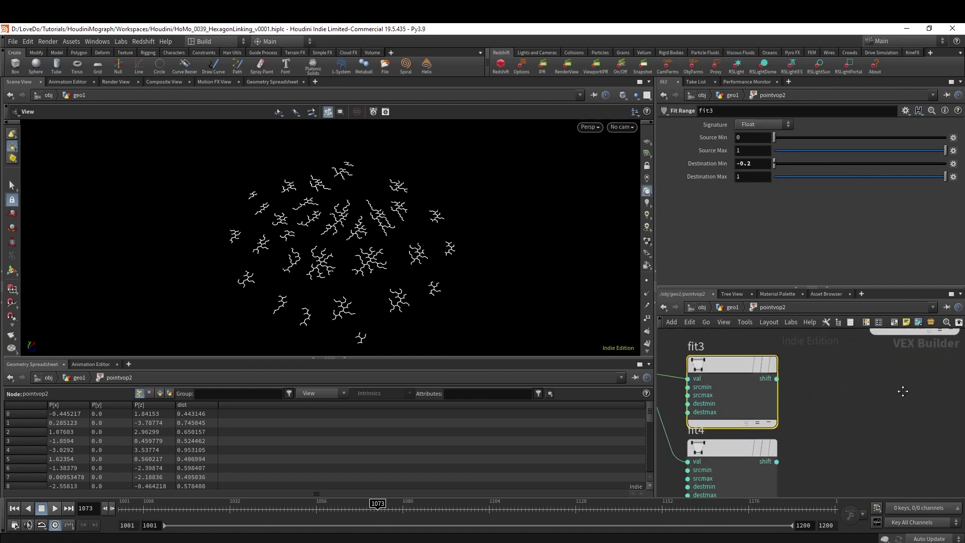
left_click(913, 355)
left_click(868, 345)
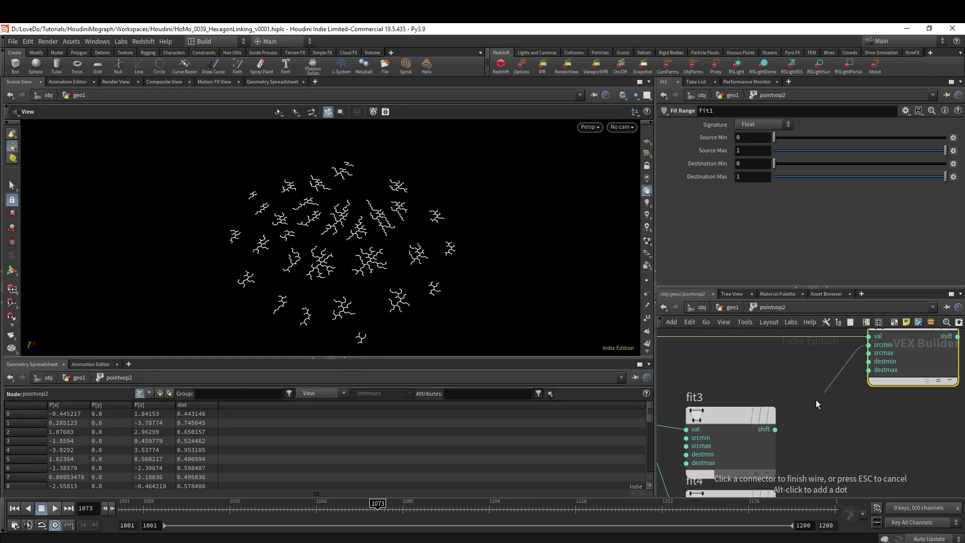
left_click(798, 413)
scroll(854, 402, "down", 2)
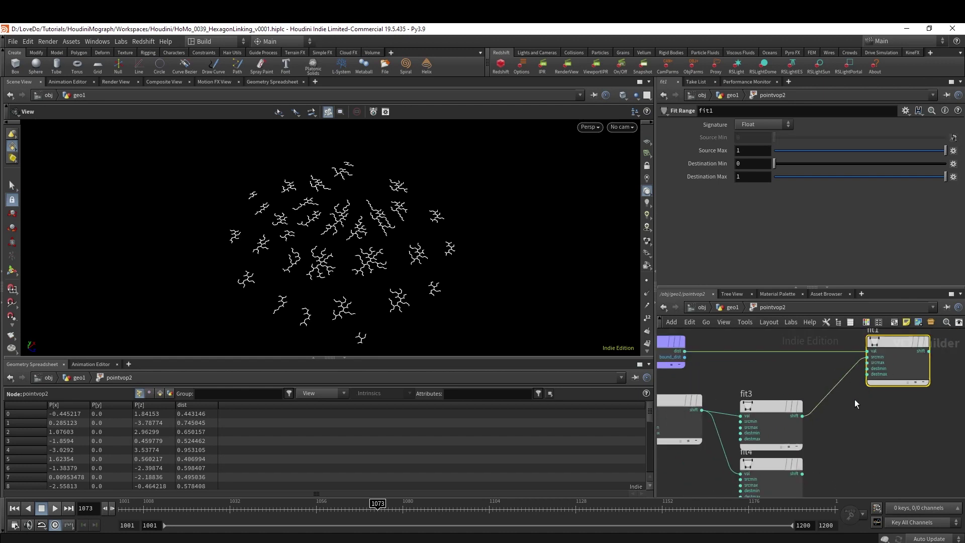
- Connect fit4's shift output to fit1's source maximum input
scroll(873, 358, "up", 2)
left_click(759, 467)
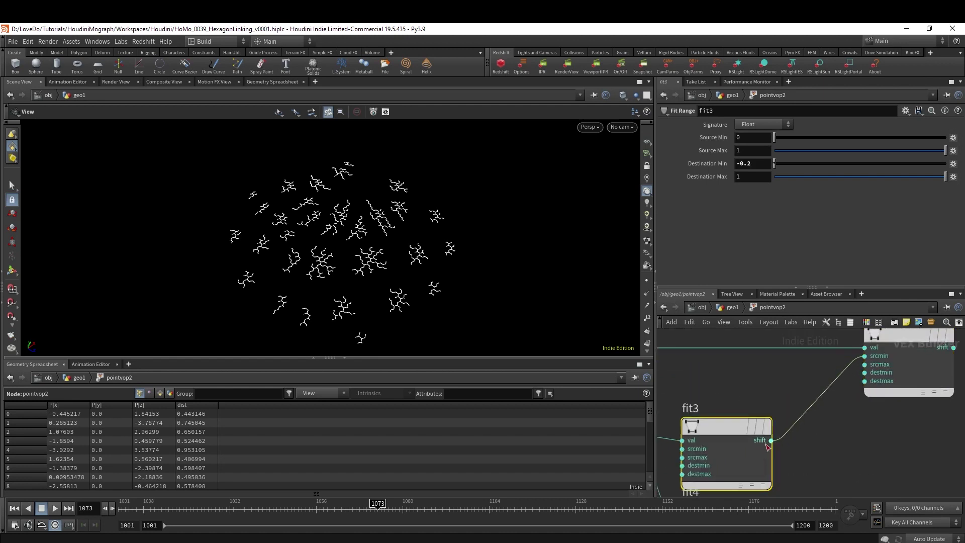
scroll(824, 402, "down", 3)
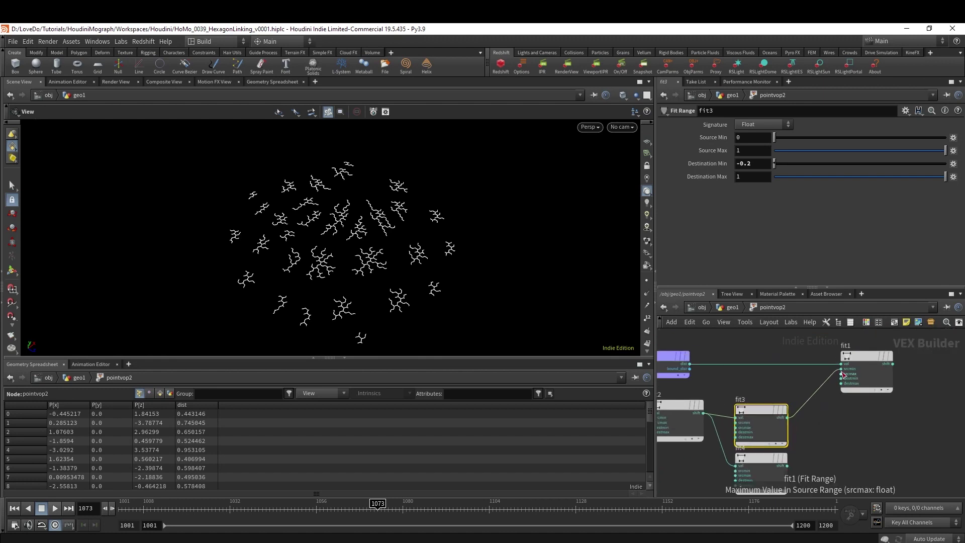
scroll(830, 390, "up", 2)
left_click(840, 380)
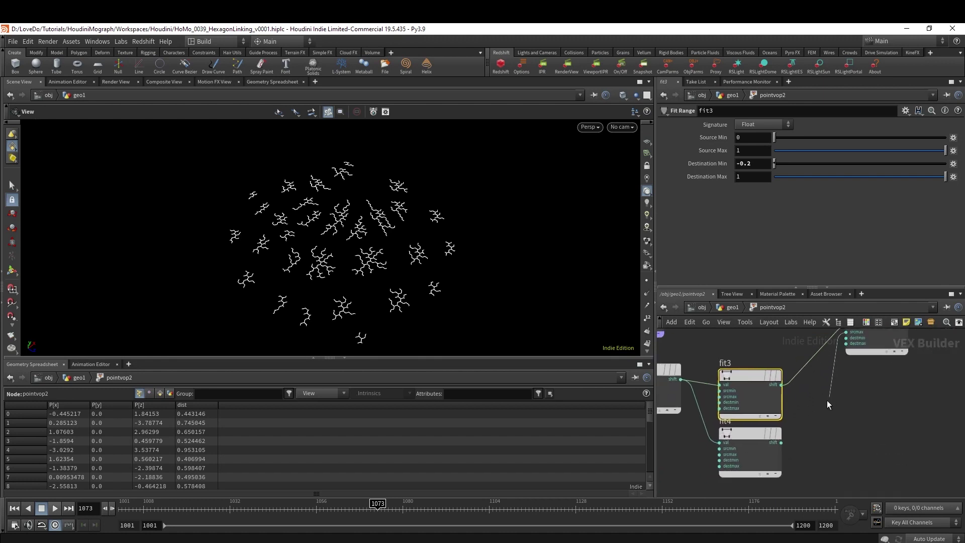
left_click(775, 484)
scroll(863, 367, "down", 3)
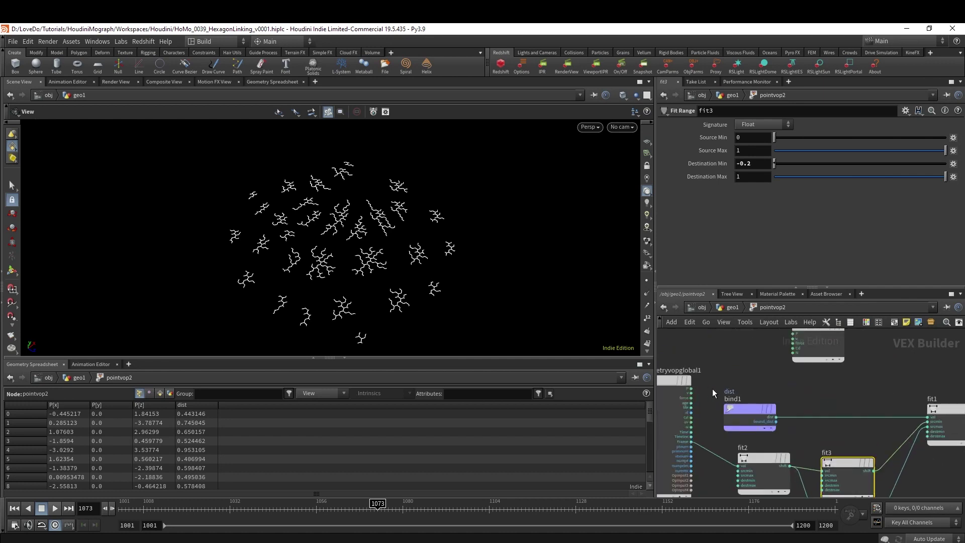
- Move the geometry output node out to the right of the Fit Range chain to make room for more nodes
scroll(712, 387, "down", 2)
left_click_drag(774, 358, 944, 358)
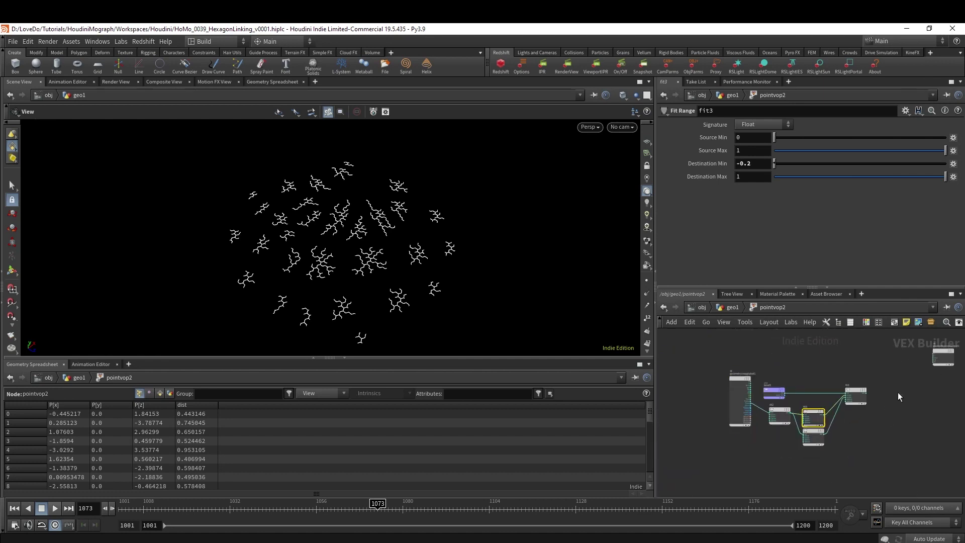
scroll(804, 412, "up", 3)
scroll(743, 378, "up", 1)
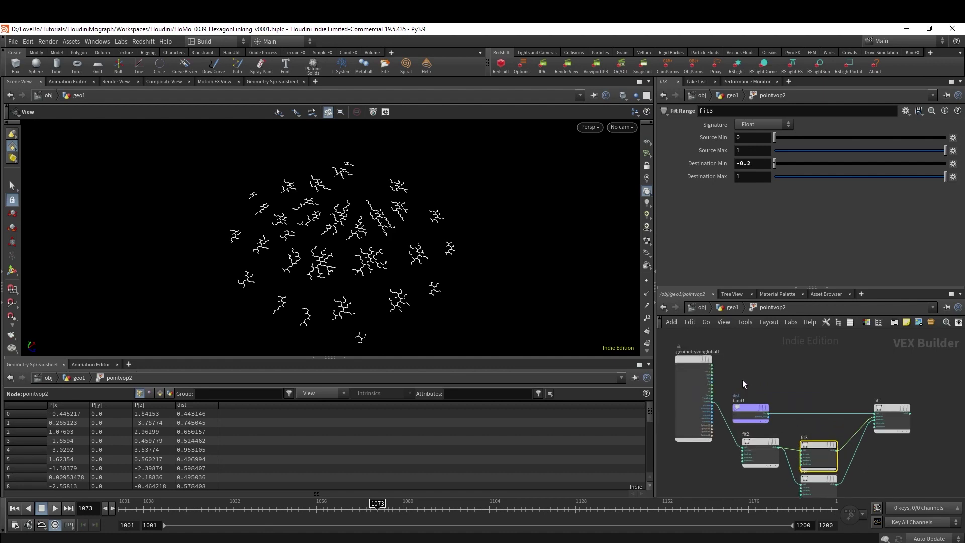
- Add a Displace Along Normal node fed by the global P output, placed between fit1 and the output node
scroll(701, 366, "up", 2)
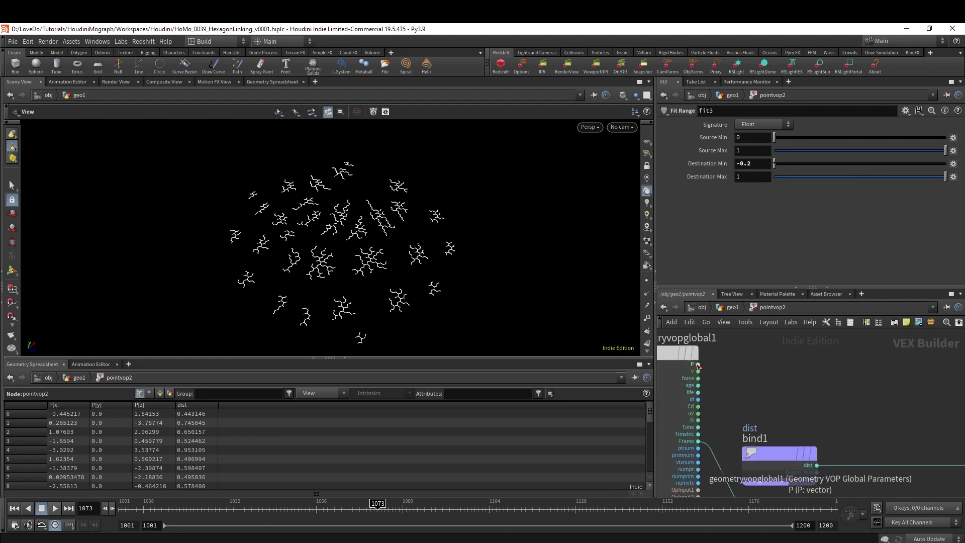
left_click(697, 364)
key("Tab")
type("displace")
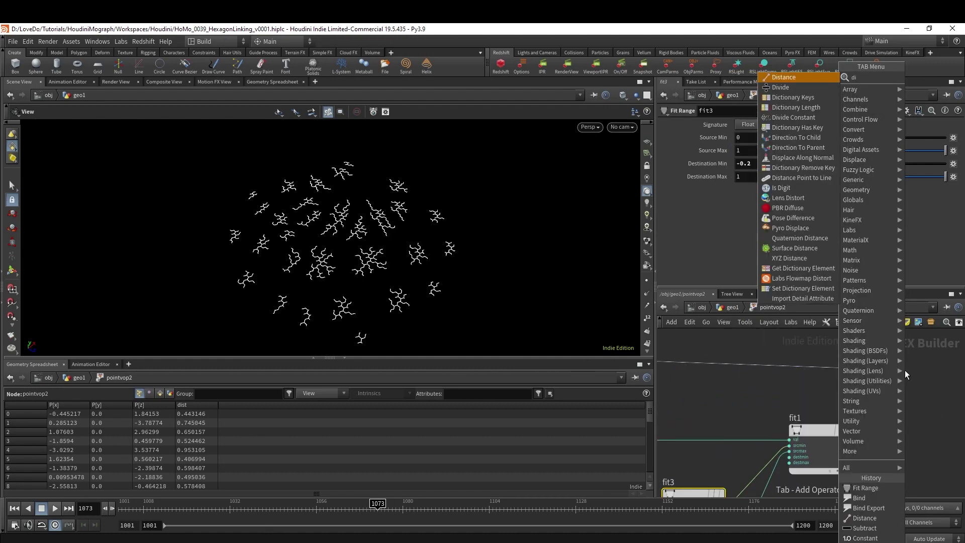
key("Return")
scroll(904, 370, "down", 3)
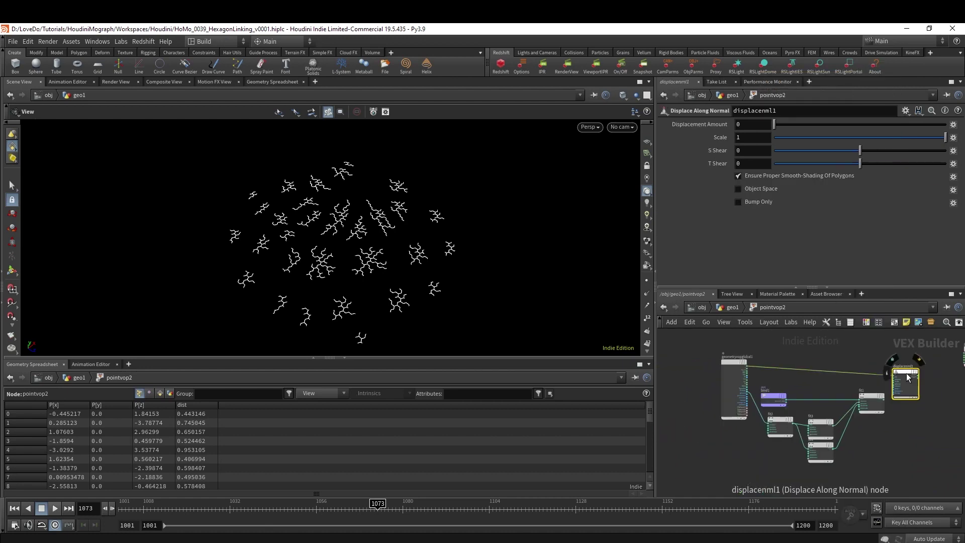
left_click_drag(905, 372, 829, 371)
- Add a Normalize node fed by the global P output and connect its result to the displacement's nN input
scroll(753, 377, "up", 4)
left_click(739, 355)
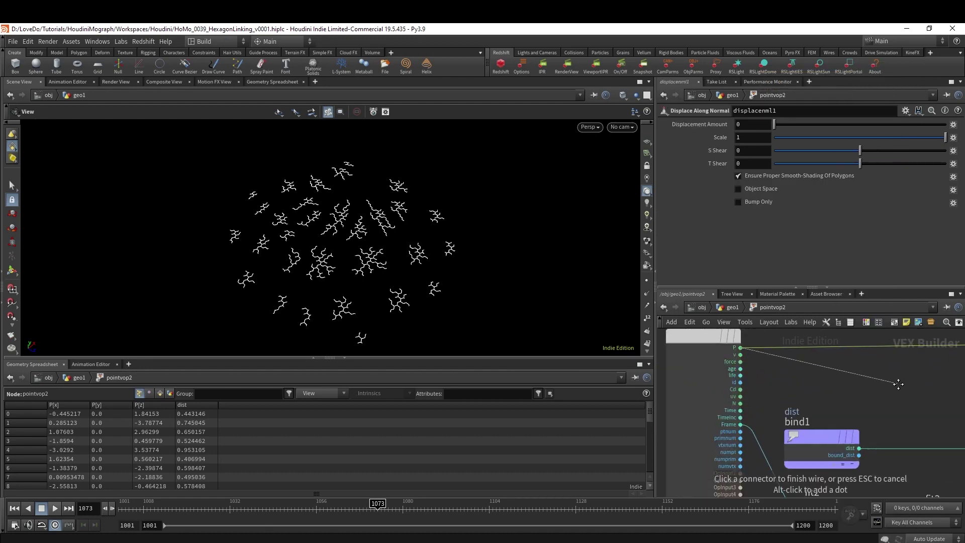
key("Tab")
type("no")
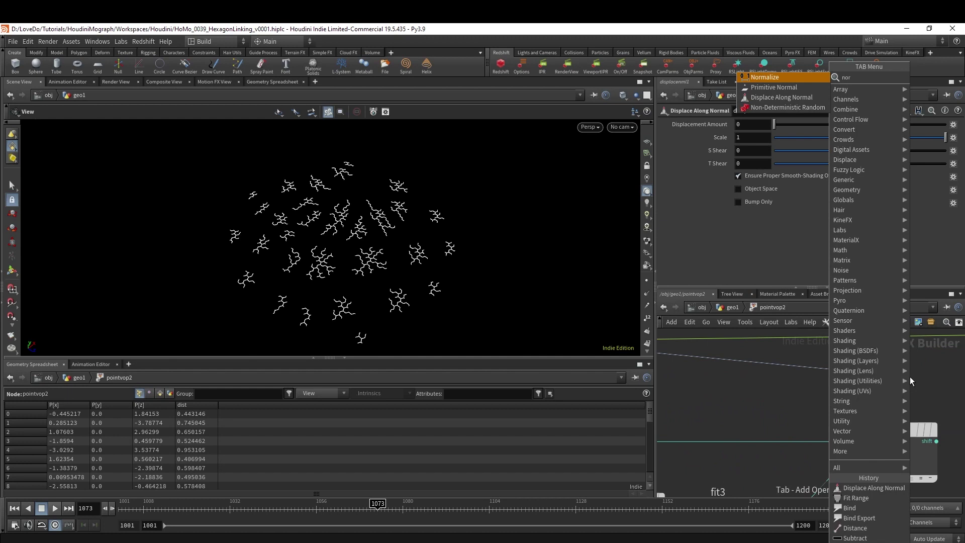
key("Return")
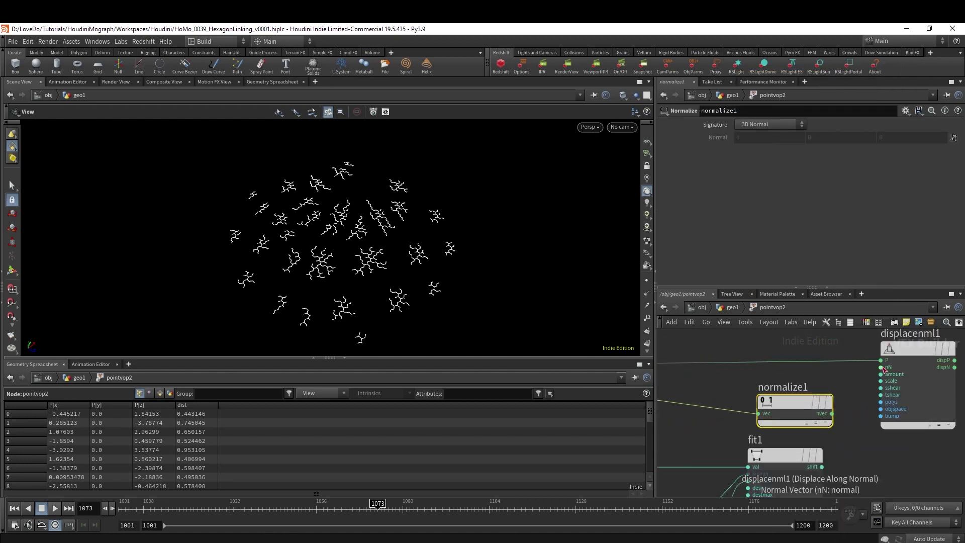
left_click_drag(832, 413, 879, 366)
scroll(743, 393, "down", 3)
- Connect fit1's shift output to the displacement node's amount input
scroll(791, 414, "up", 2)
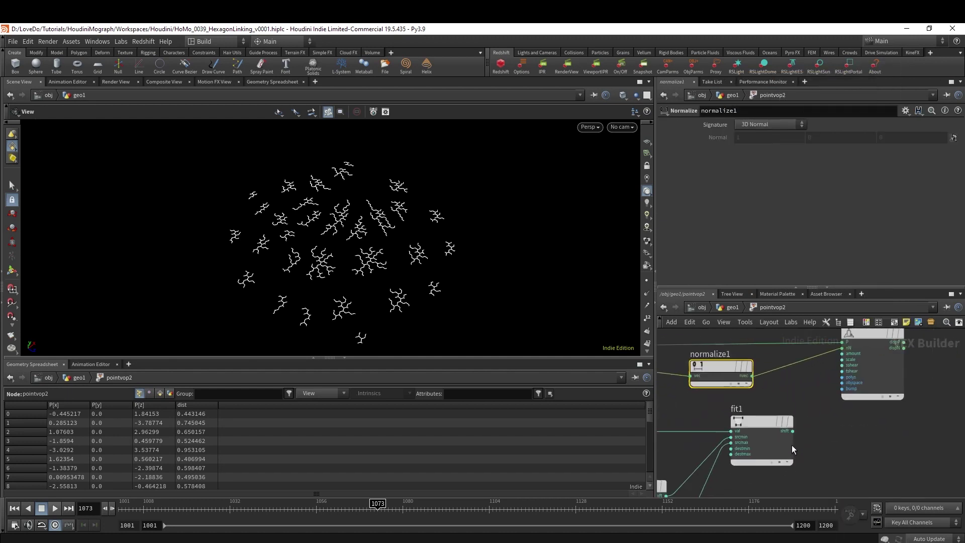
left_click(793, 430)
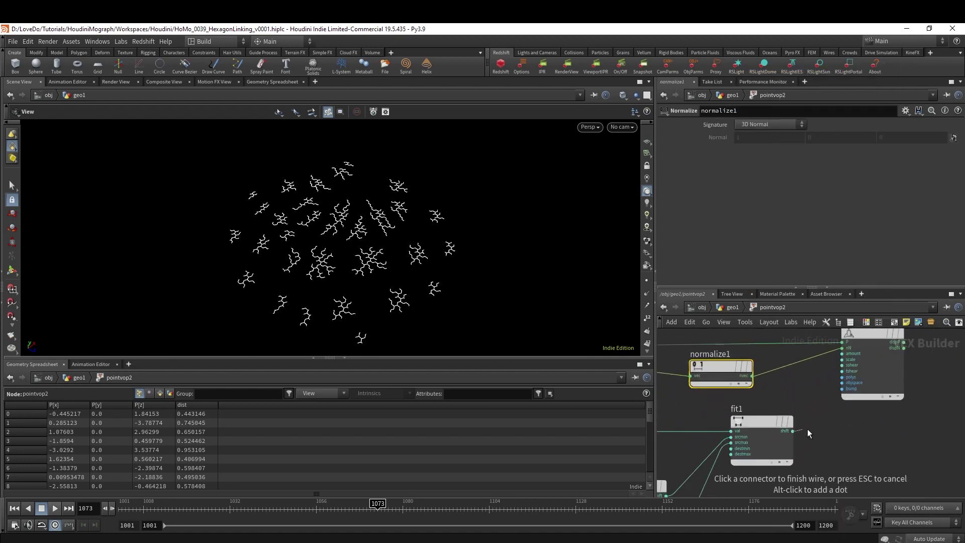
left_click(835, 353)
middle_click_drag(850, 421, 837, 448)
scroll(919, 396, "down", 2)
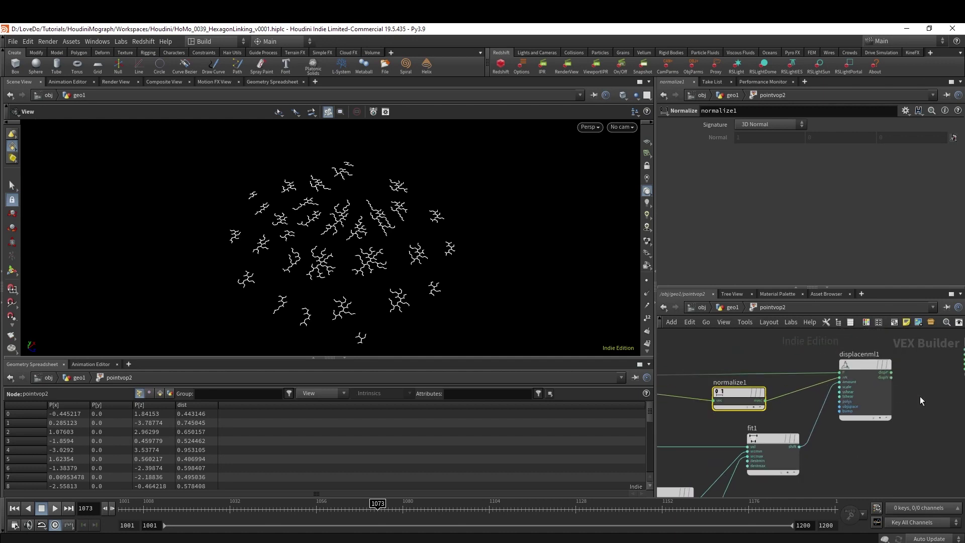
- Connect the displacement's dispP output to P on the geometry output node and scrub the timeline to preview the motion
middle_click_drag(919, 396, 804, 407)
left_click(878, 365)
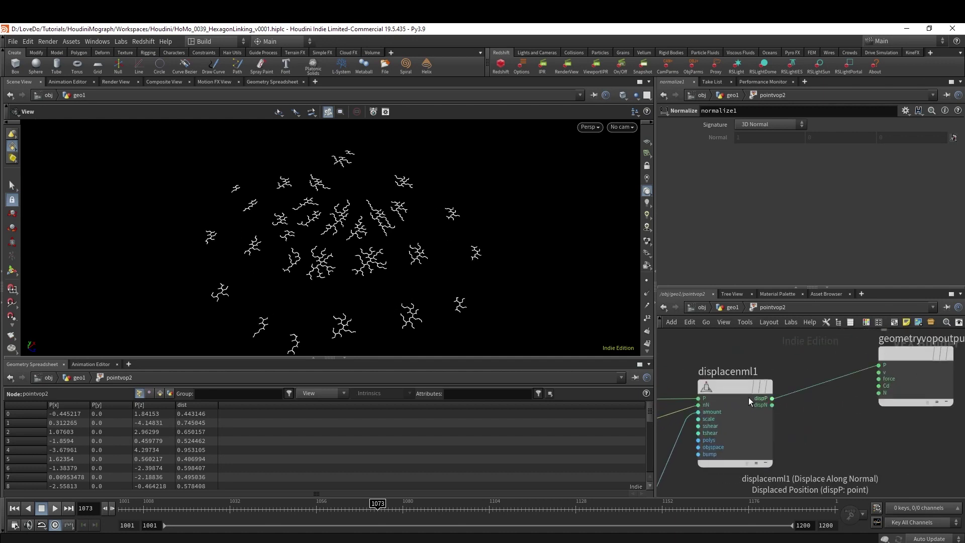
left_click(770, 399)
left_click_drag(248, 509, 406, 509)
- Set the Displace Along Normal scale to 3.1 and scrub the timeline to check the stronger displacement
left_click(755, 456)
scroll(755, 457, "down", 1)
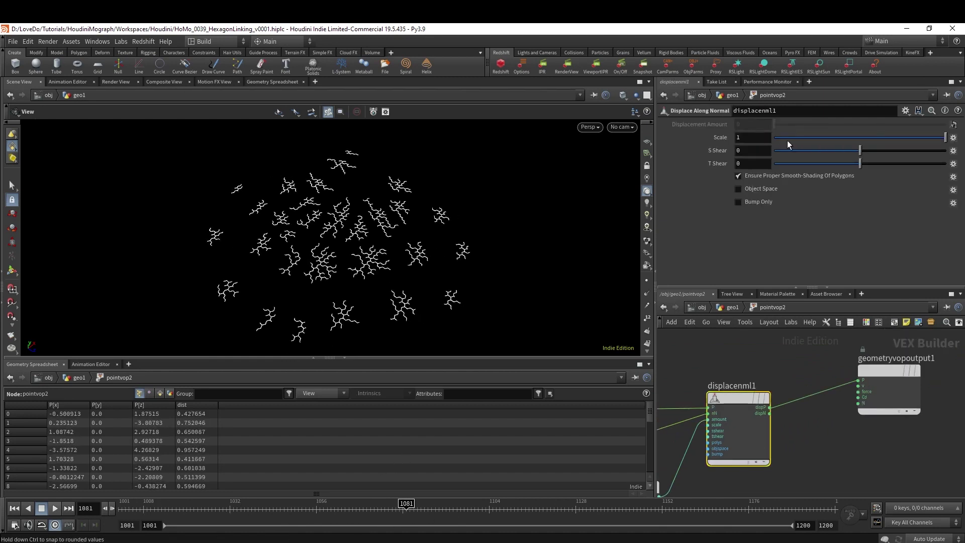
middle_click_drag(753, 137, 784, 133)
left_click_drag(216, 509, 485, 509)
- Add another Fit Range node fed by fit1's shift output and set its destination maximum to 360
scroll(751, 436, "down", 1)
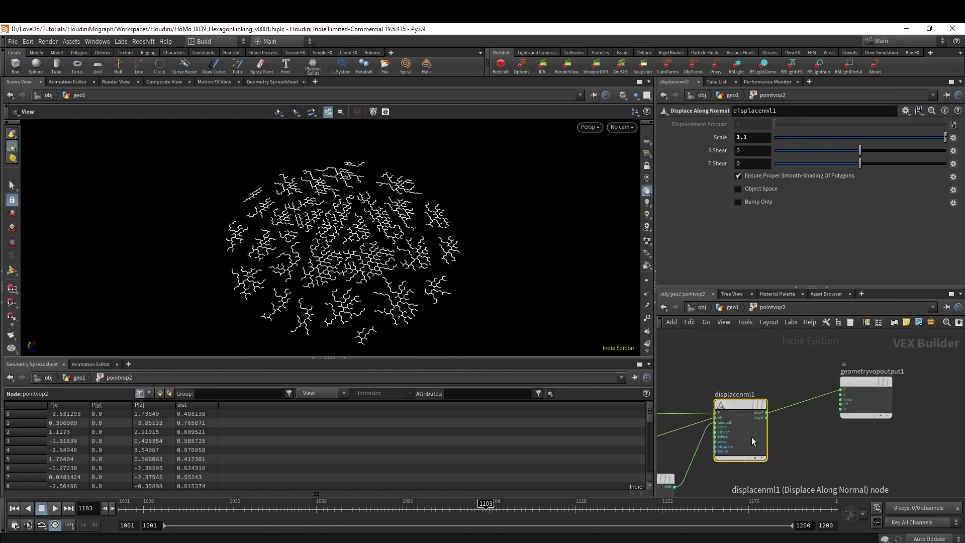
scroll(870, 401, "down", 2)
scroll(824, 427, "up", 2)
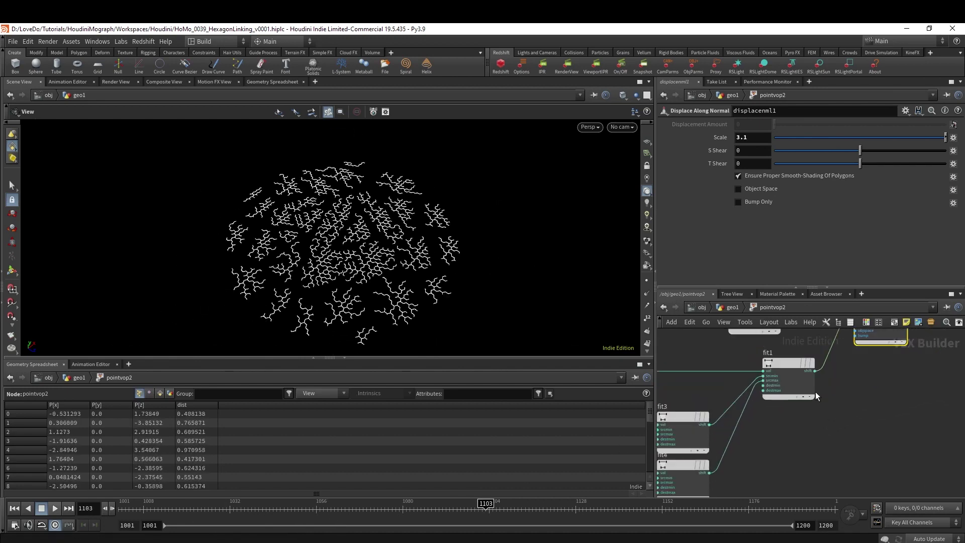
left_click(810, 385)
left_click(811, 371)
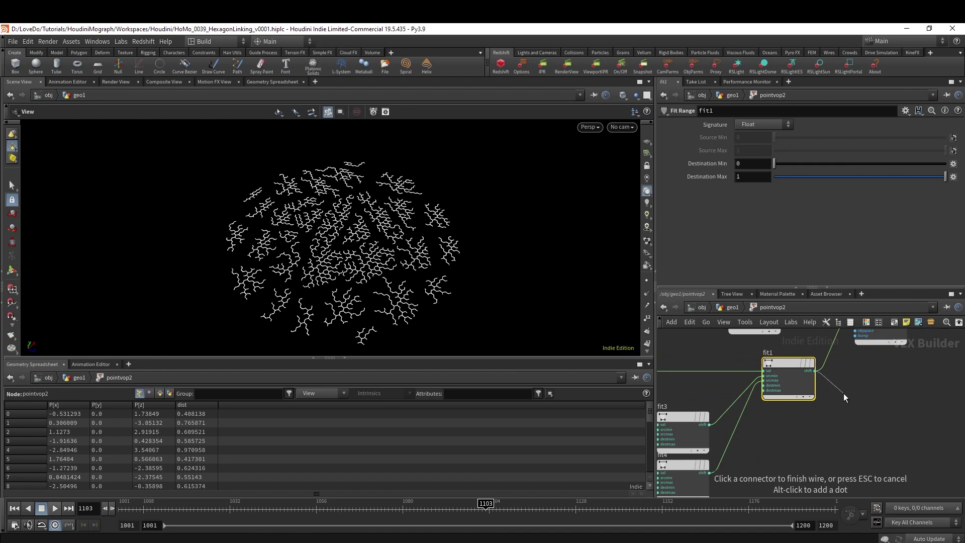
key("Tab")
type("fit")
key("Return")
left_click_drag(844, 394, 860, 395)
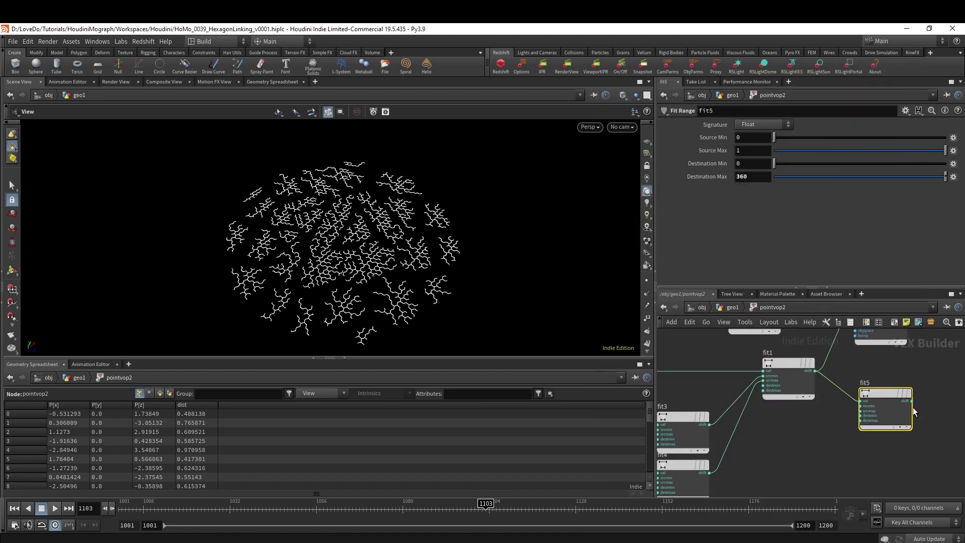
- Add a Bind node fed by fit5's shift output and name its attribute rot
middle_click_drag(912, 407, 782, 397)
left_click(782, 425)
key("Tab")
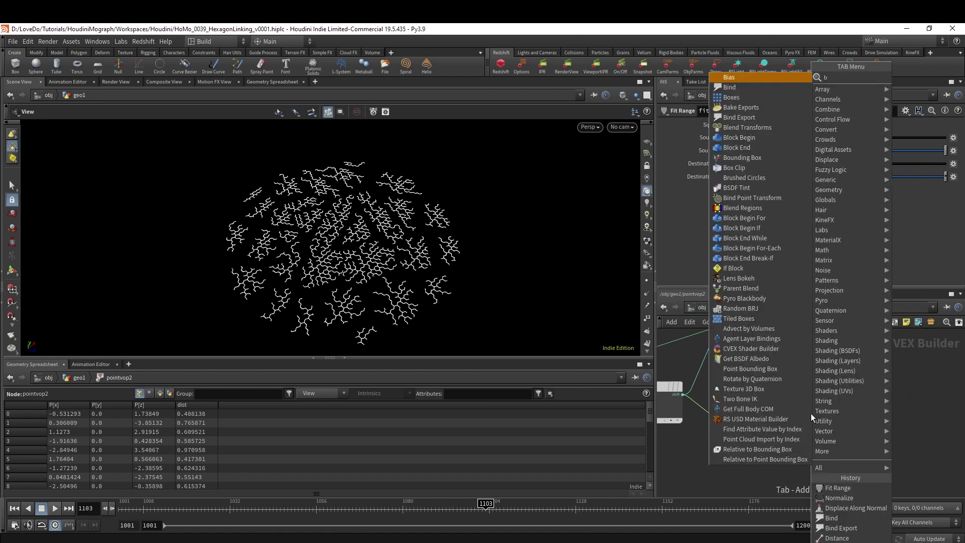
type("bind")
key("Return")
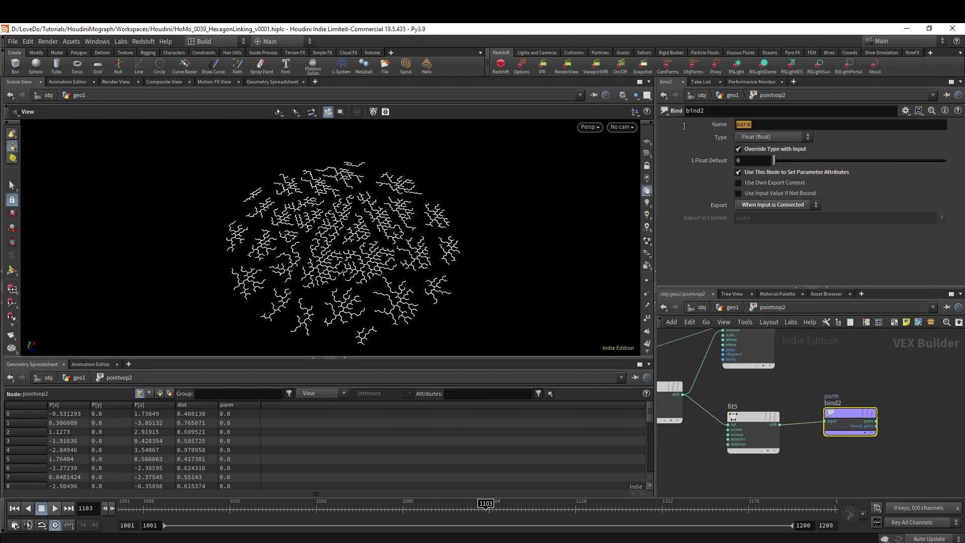
type("rot")
key("Return")
- Return to the geo1 network, add a Primitive Properties node after pointvop2 and display it
left_click(738, 308)
key("Tab")
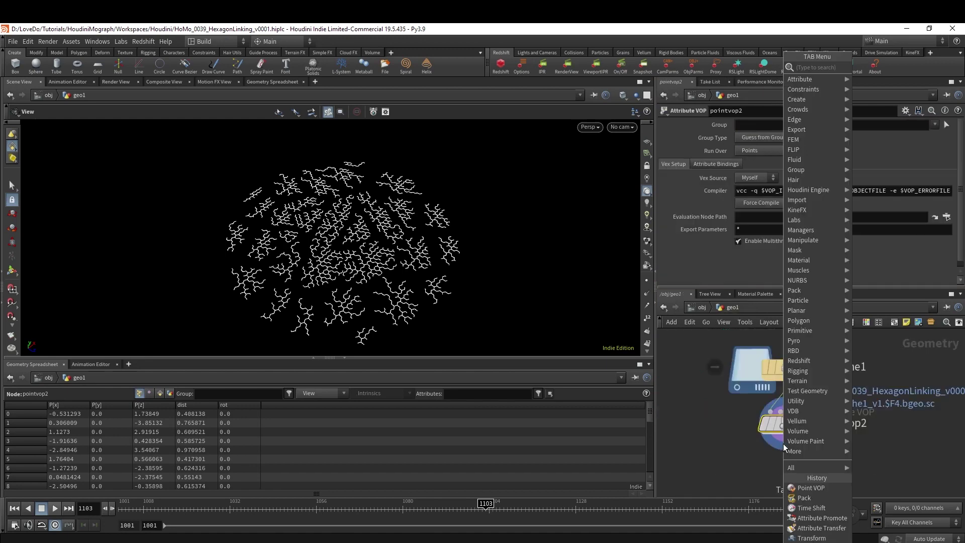
type("primit")
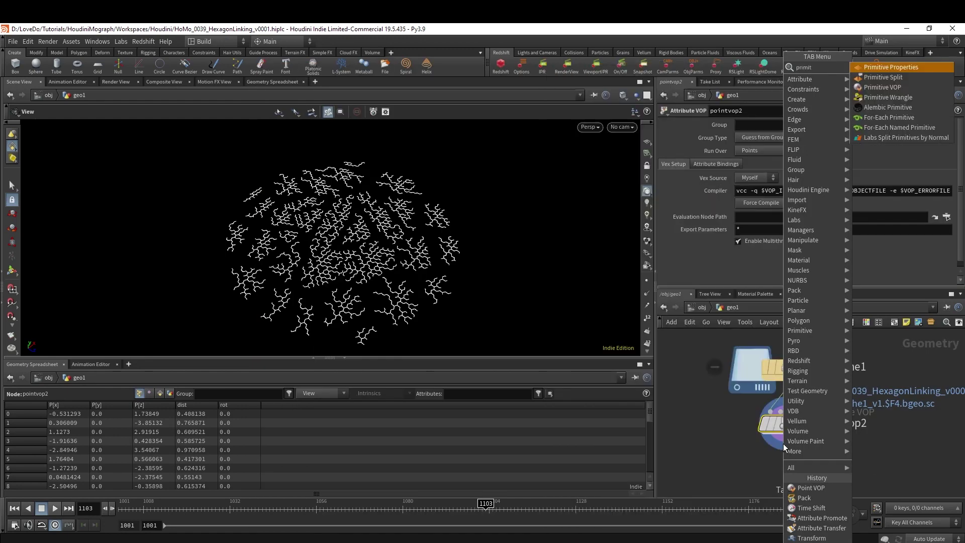
key("Return")
left_click(800, 480)
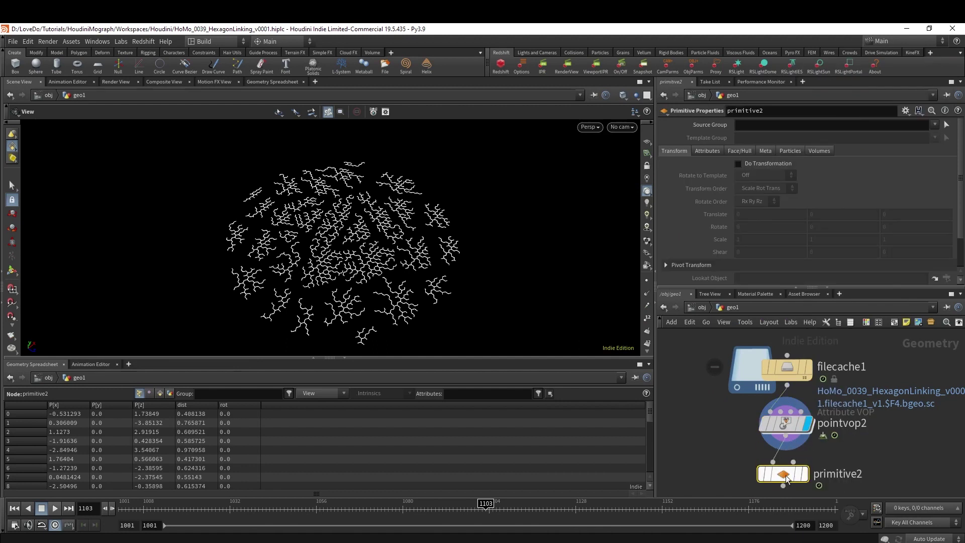
left_click(803, 480)
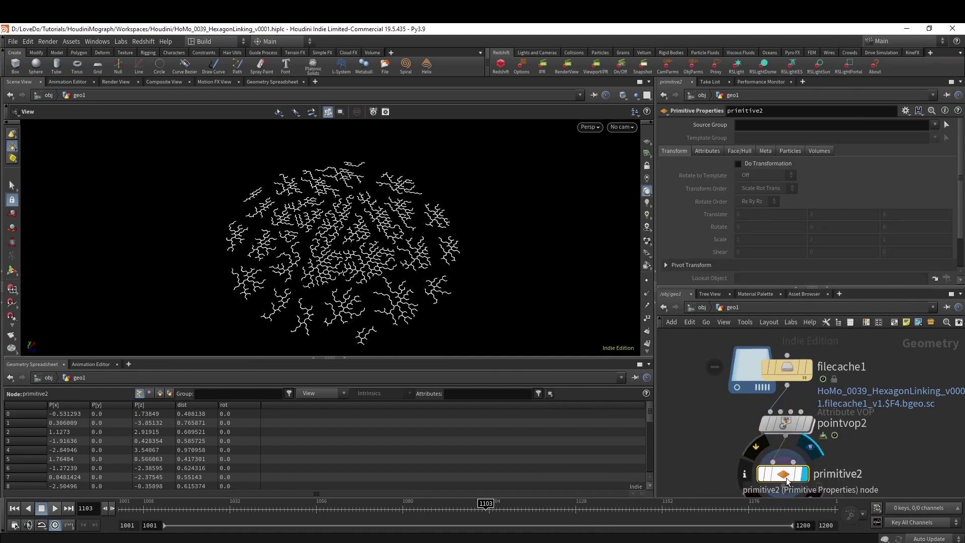
left_click(737, 164)
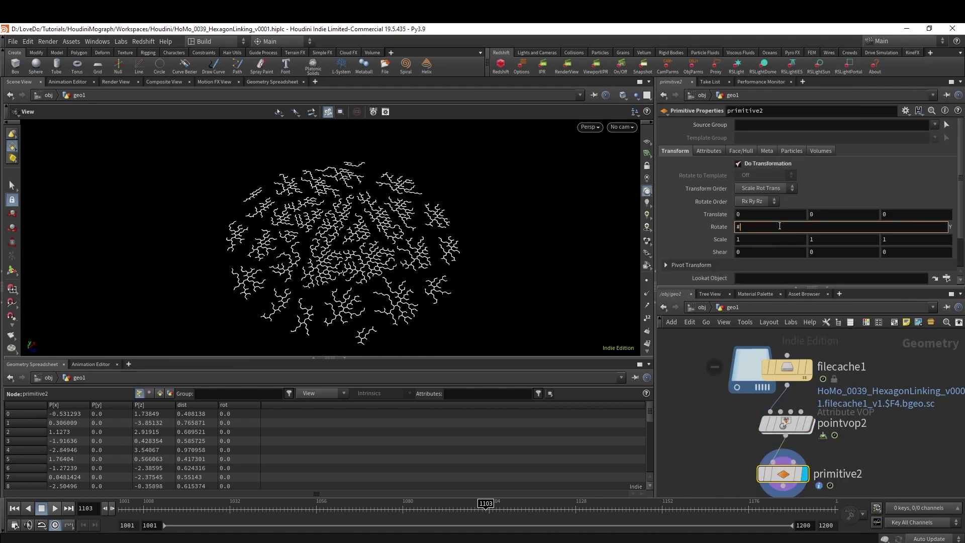
left_click(779, 226)
type("@rot")
key("Return")
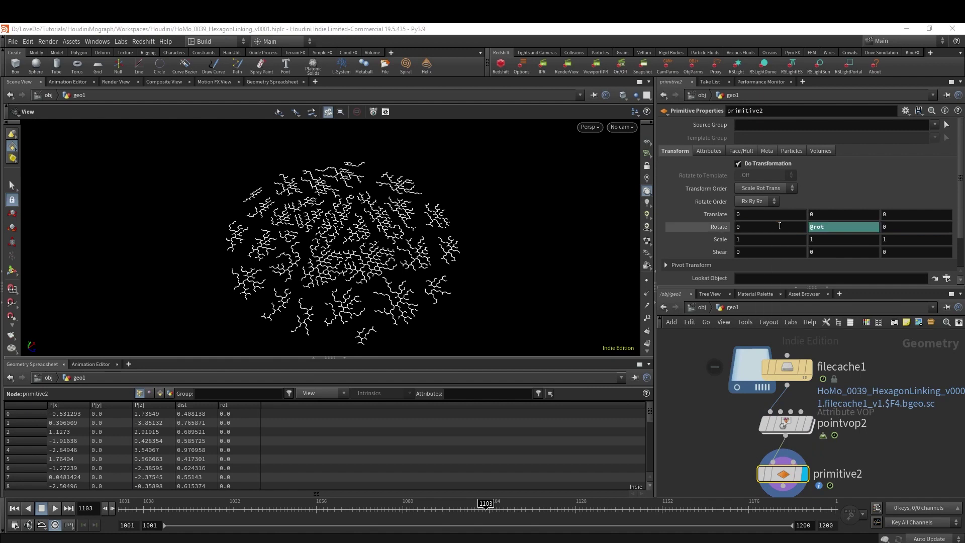
- Scrub and play the timeline to review the displaced and rotating pieces over the frame range
left_click_drag(485, 509, 201, 510)
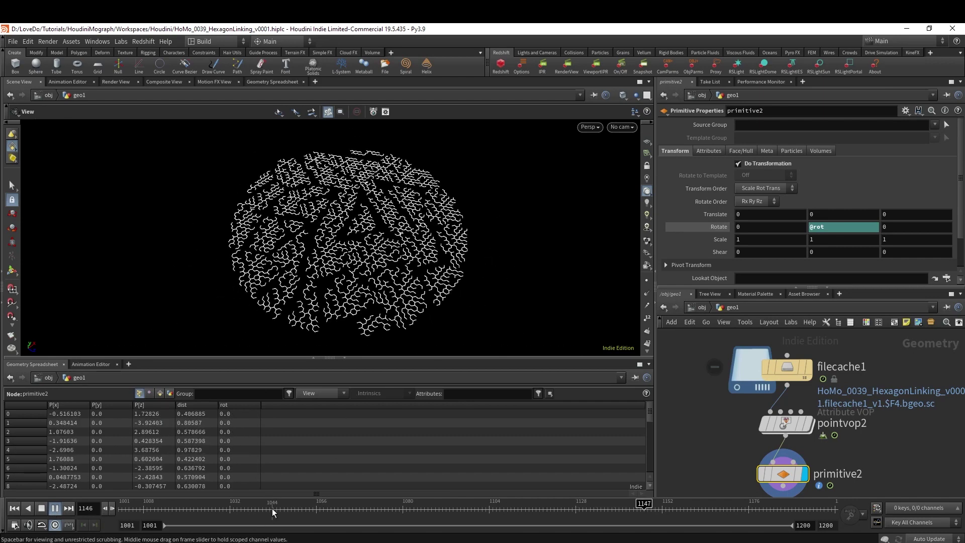
left_click(134, 508)
left_click_drag(257, 516, 492, 524)
left_click_drag(660, 526, 207, 511)
mouse_move(270, 516)
left_mouse_down()
mouse_move(494, 516)
mouse_move(290, 515)
mouse_move(476, 514)
left_mouse_up()
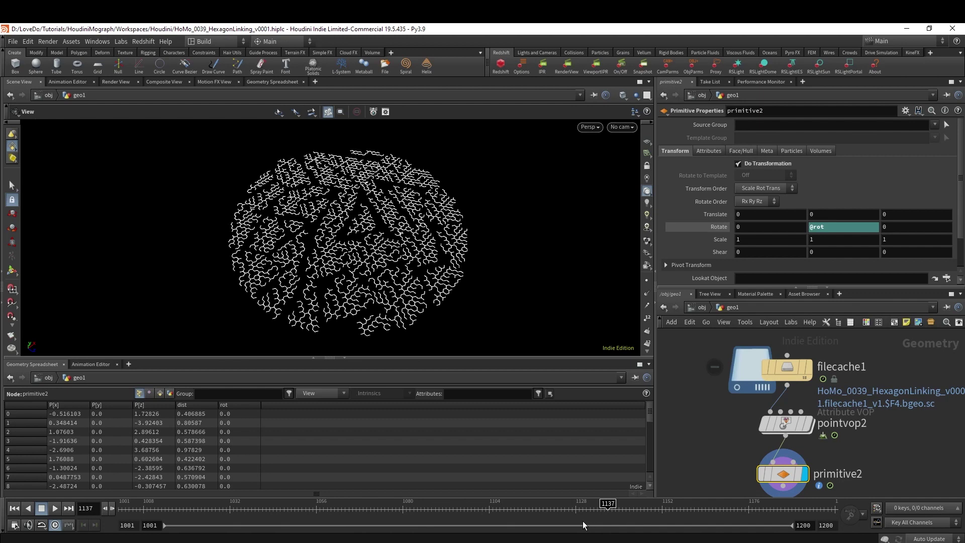
mouse_move(362, 510)
left_mouse_down()
mouse_move(244, 508)
mouse_move(266, 508)
left_mouse_up()
left_click(58, 511)
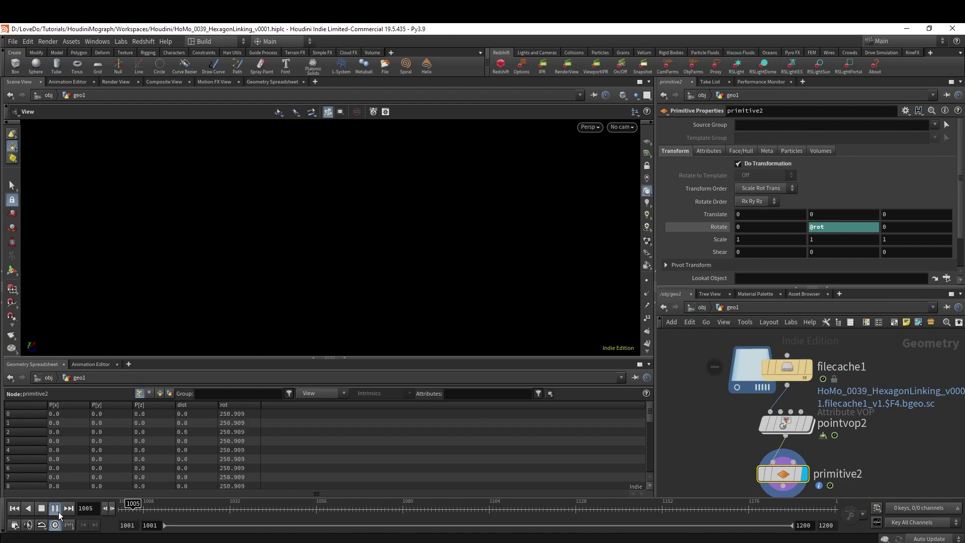